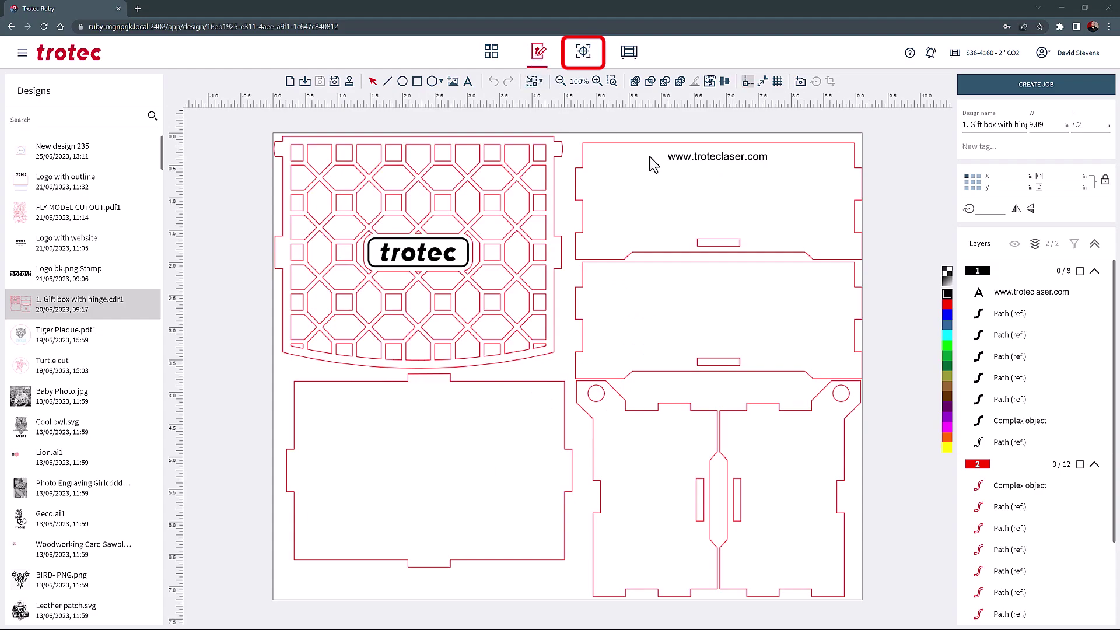
- Create a job from the '1. Gift box with hinge' design
left_click(1003, 93)
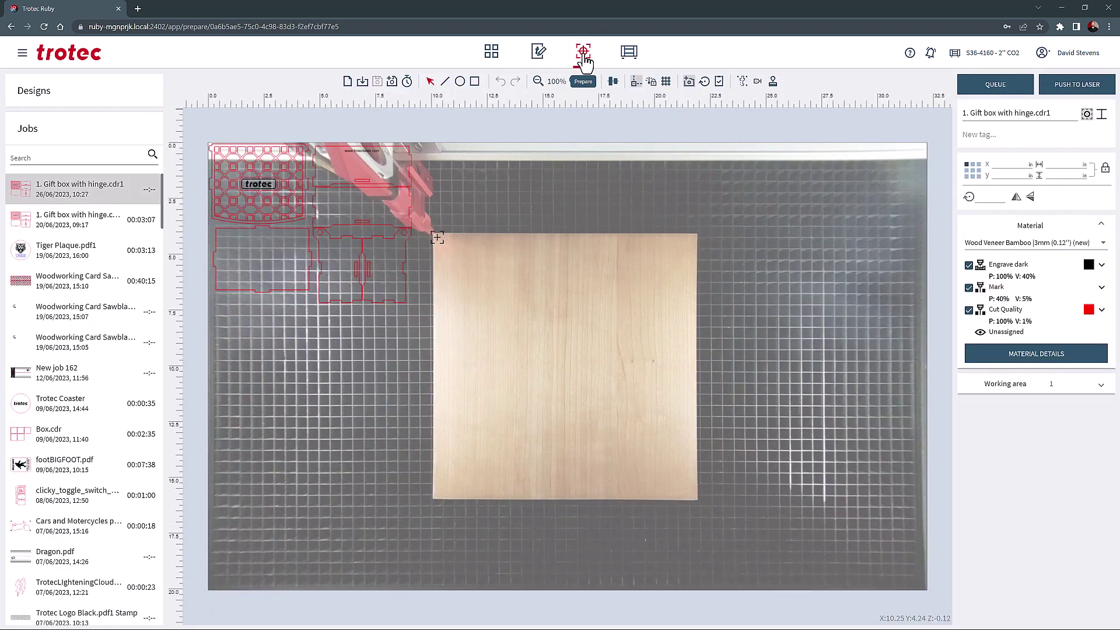
- Place the gift box on the wood, turn off the table camera, and snap it to X 10.251, Y 4.236
left_click_drag(316, 196, 552, 299)
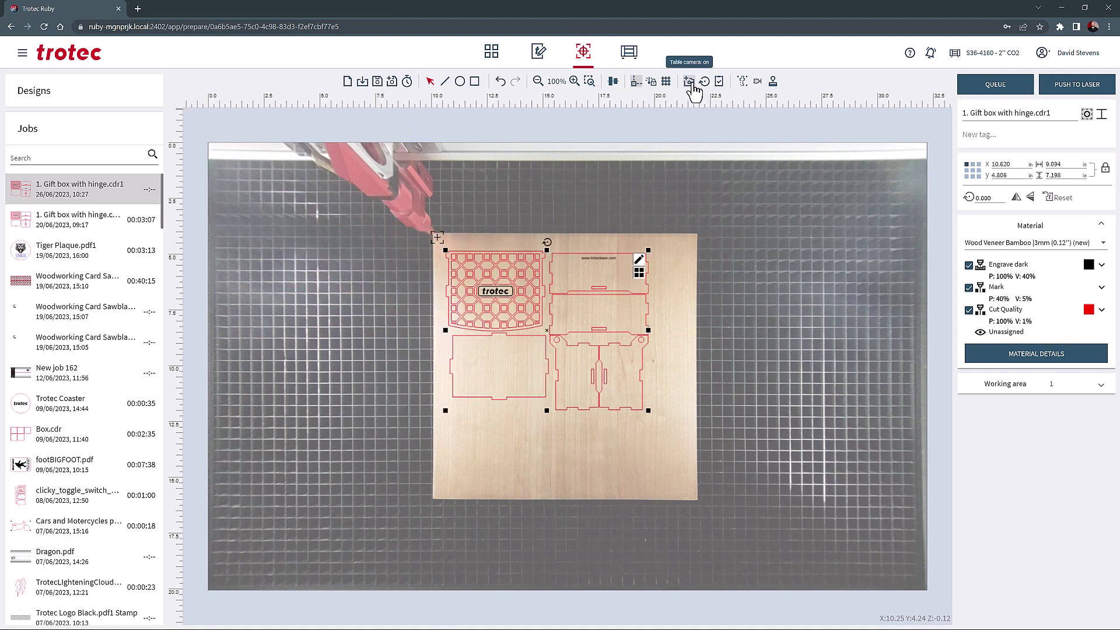
left_click(689, 81)
left_click_drag(473, 267, 465, 257)
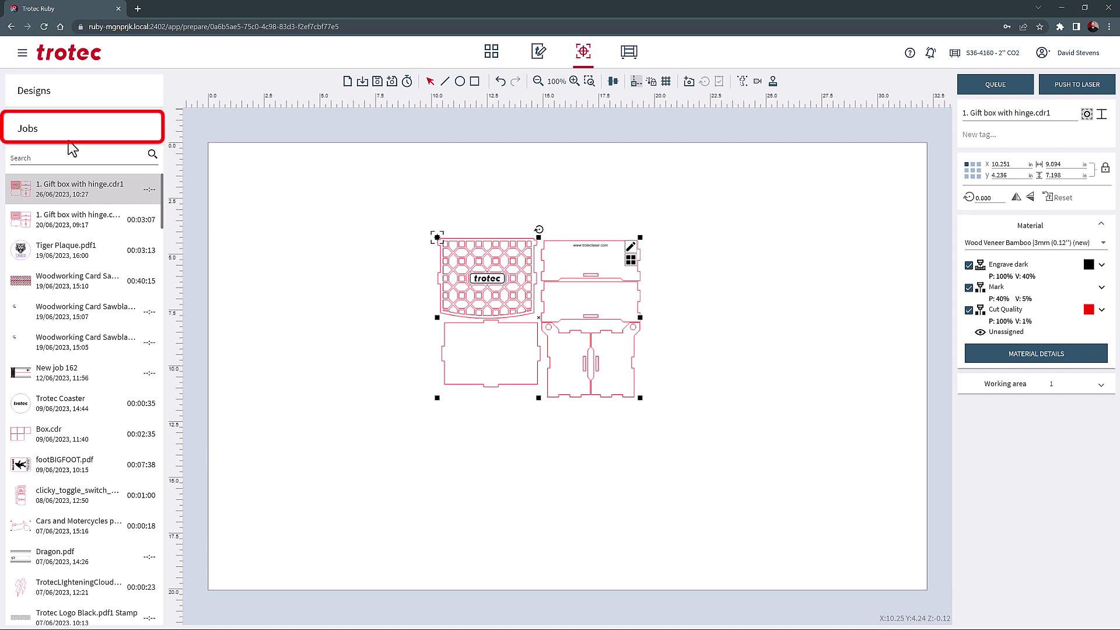
- Browse the Designs and Jobs lists and open the Tiger Plaque.pdf1 job
left_click(69, 101)
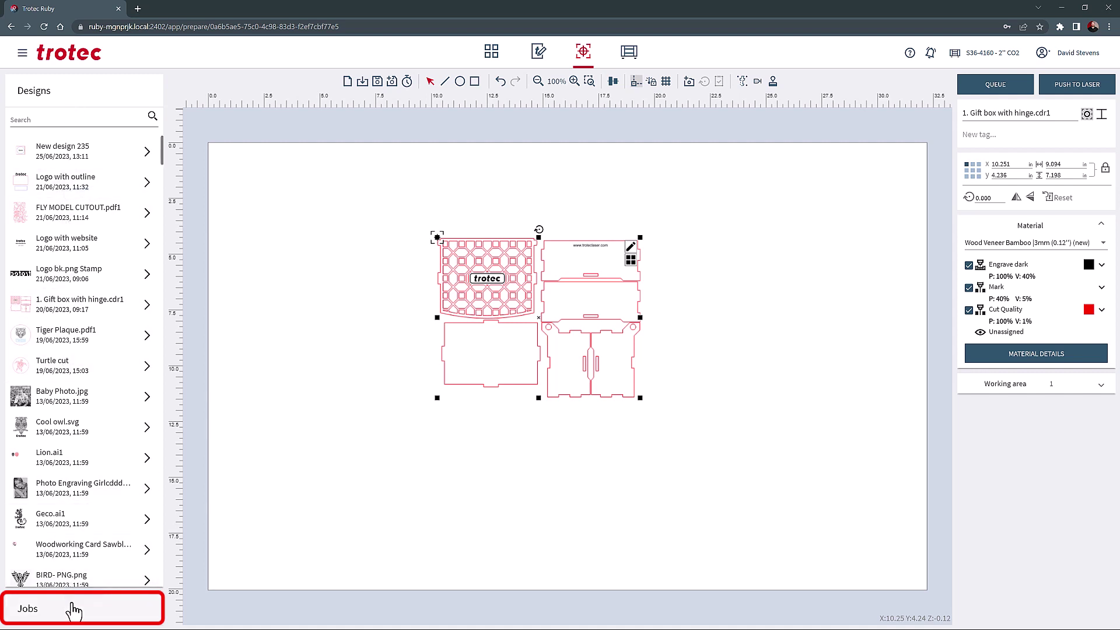
left_click(76, 607)
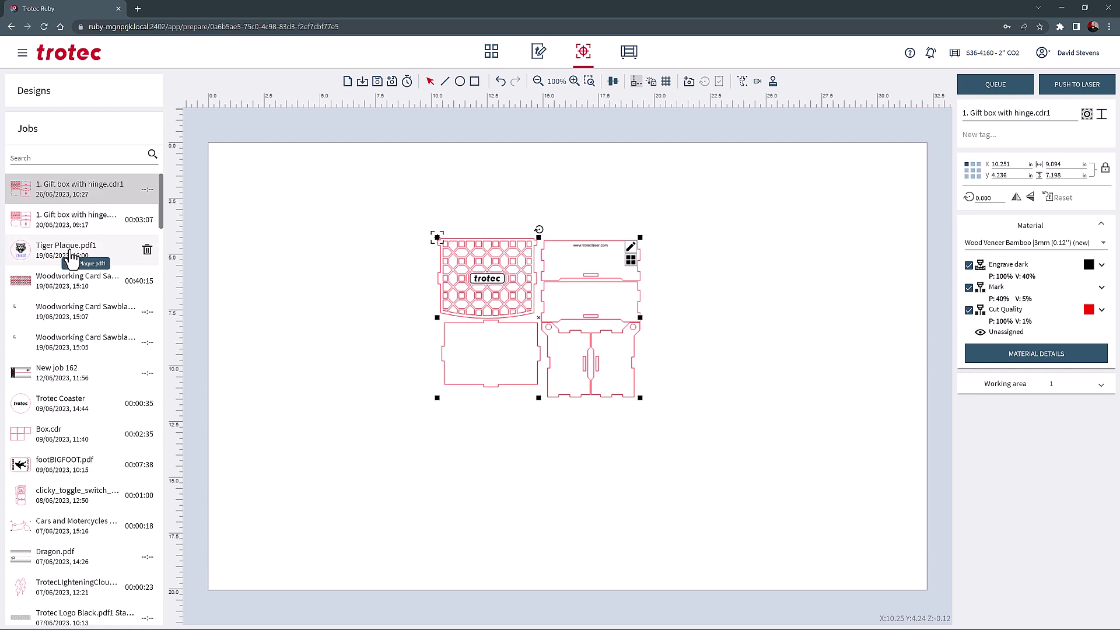
left_click(71, 256)
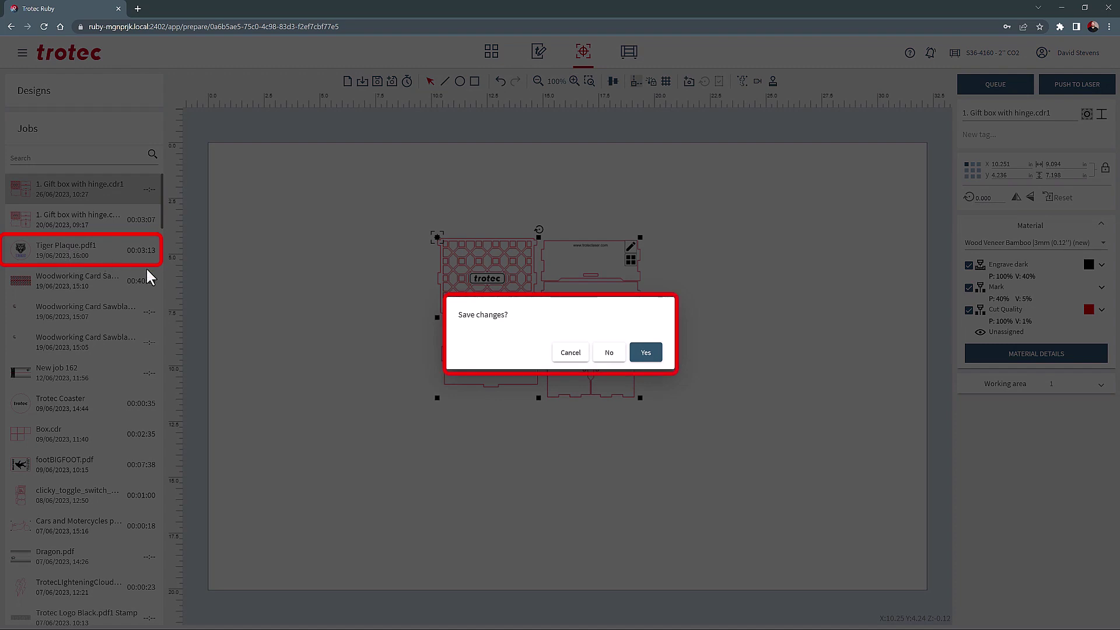
- Save the gift box job's changes and bring up the Tiger Plaque job
left_click(648, 353)
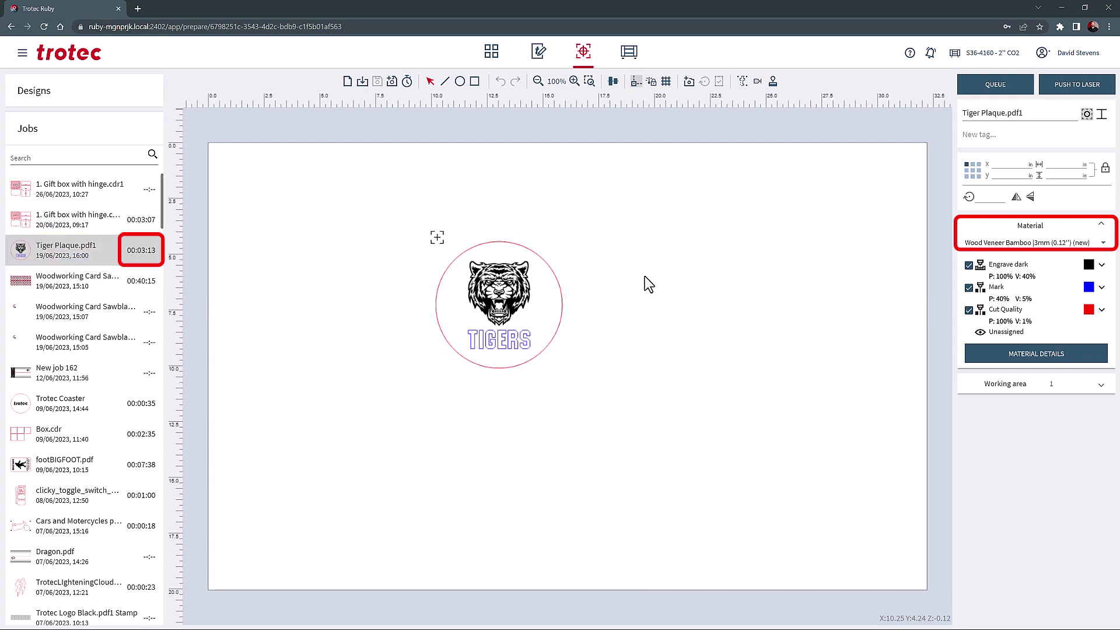
left_click(461, 301)
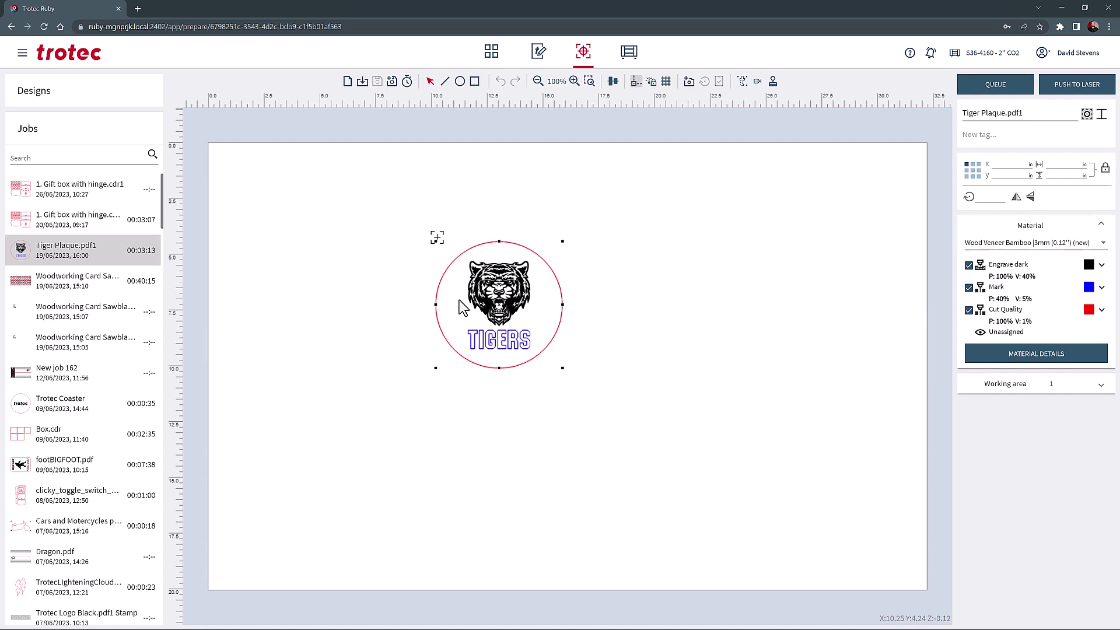
left_click(350, 300)
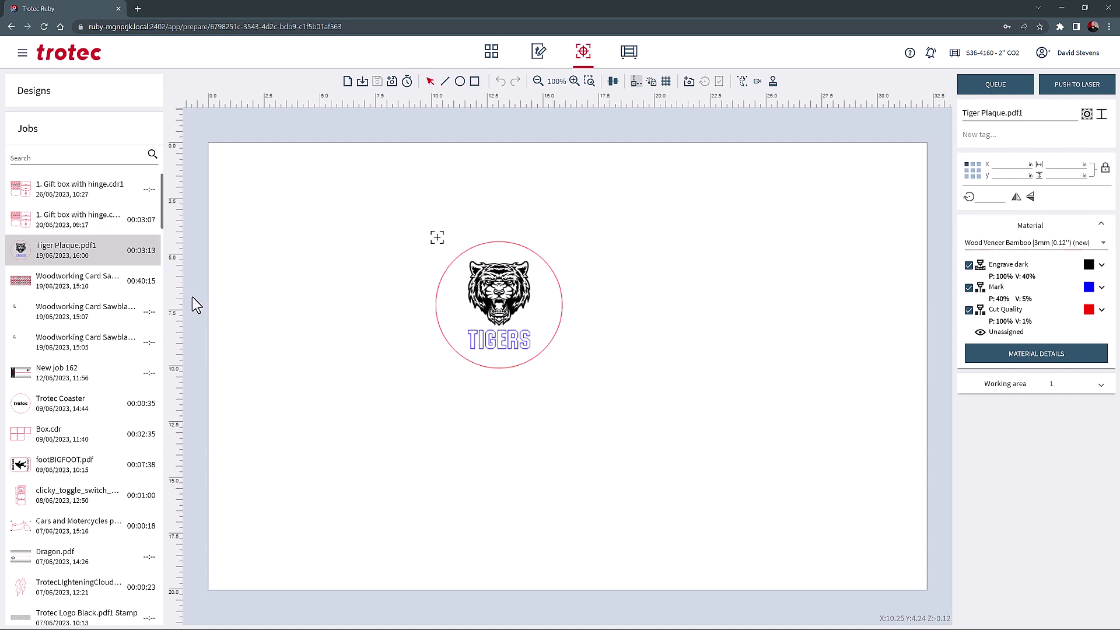
left_click(141, 262)
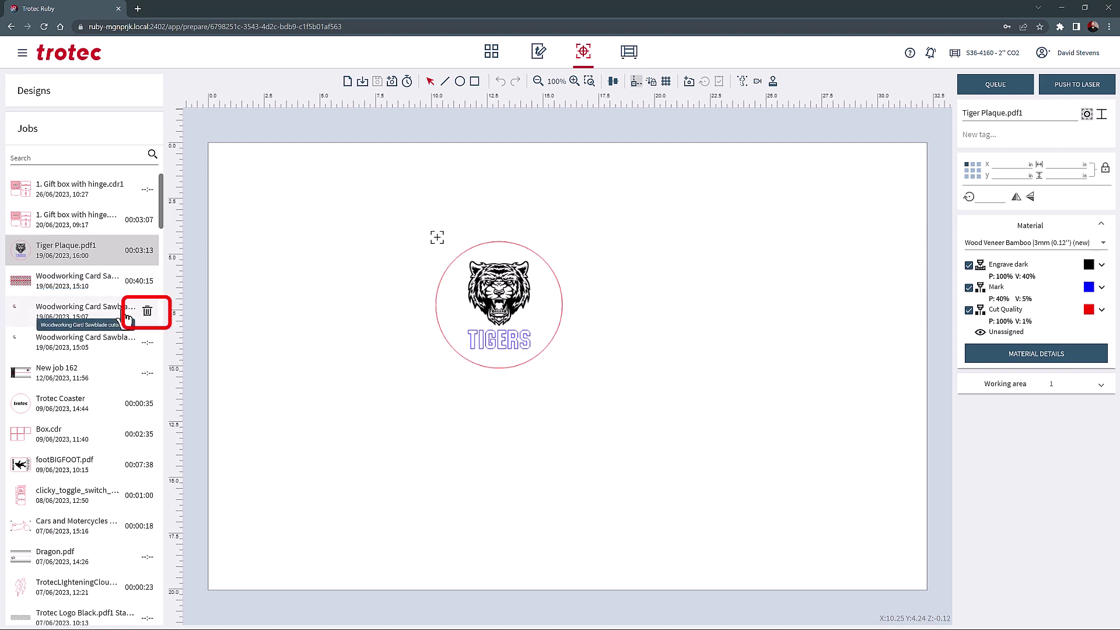
- Delete the Woodworking Card Sawblade cutout job and try a job search for 'box'
left_click(148, 313)
left_click(647, 353)
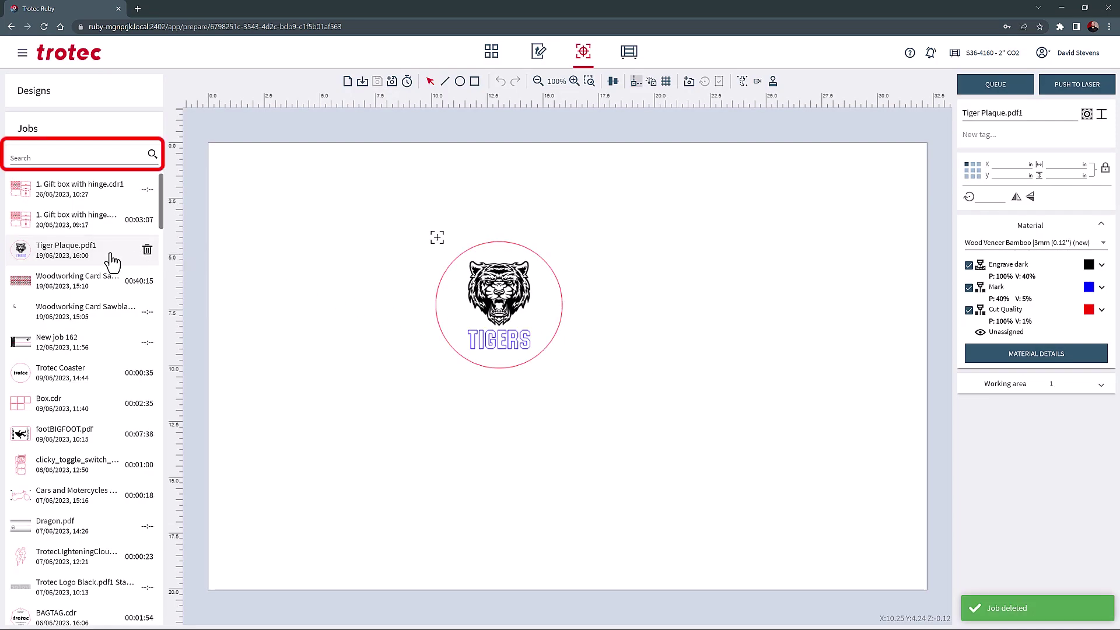
left_click(50, 157)
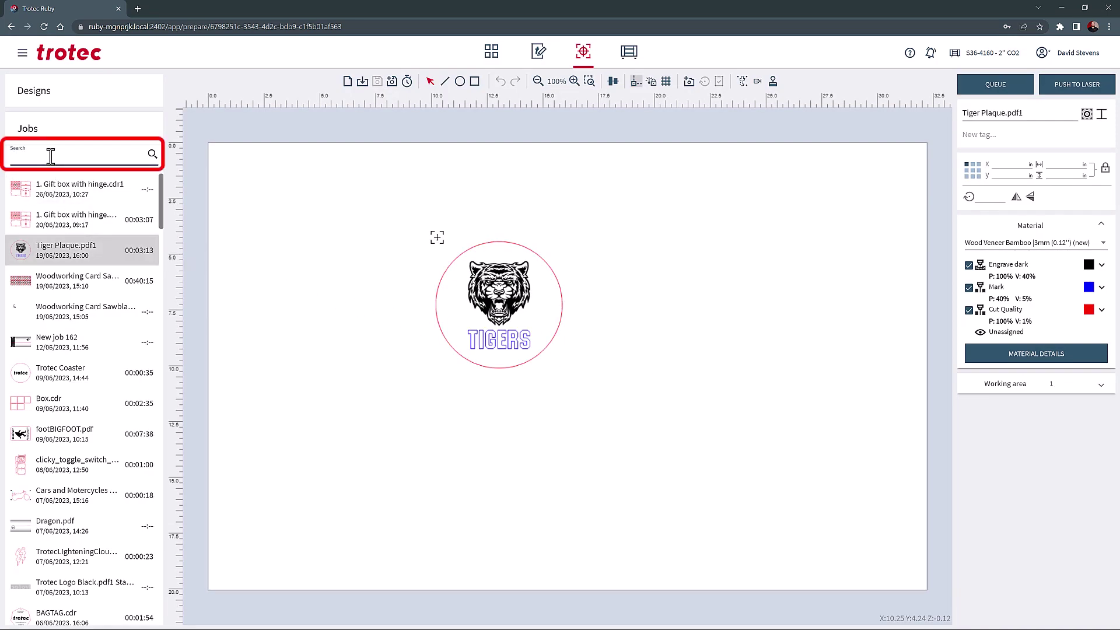
type("box")
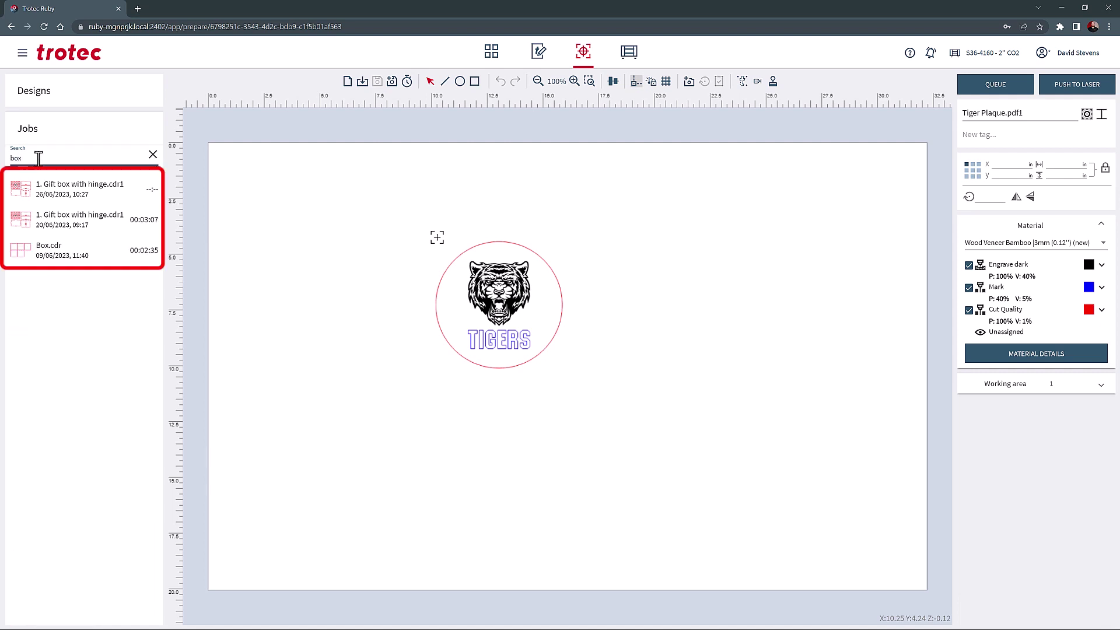
left_click(153, 154)
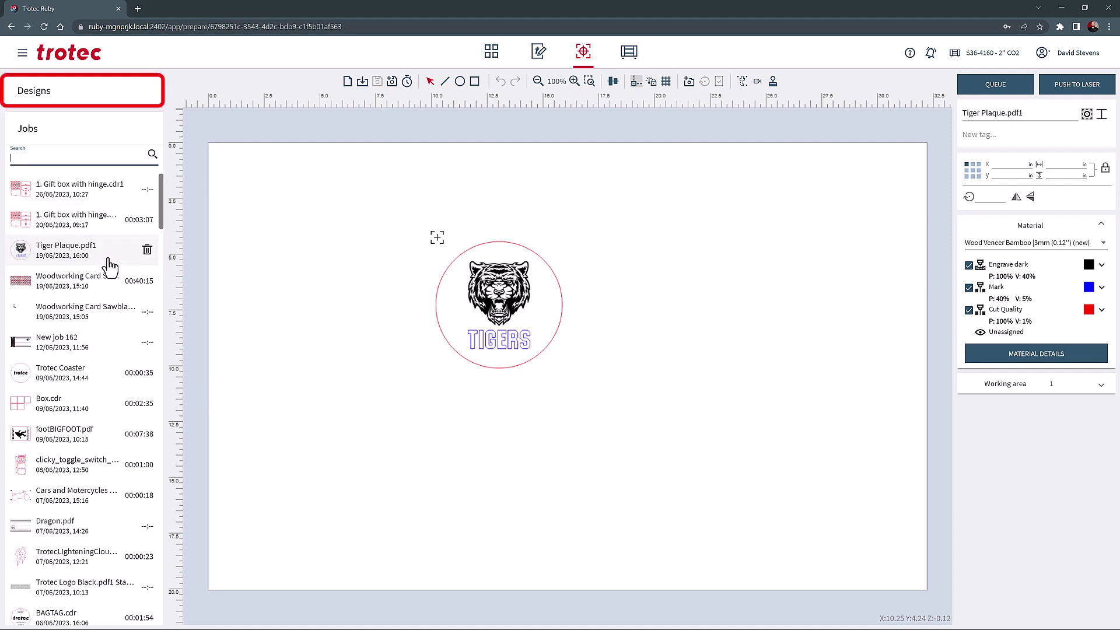
left_click(94, 239)
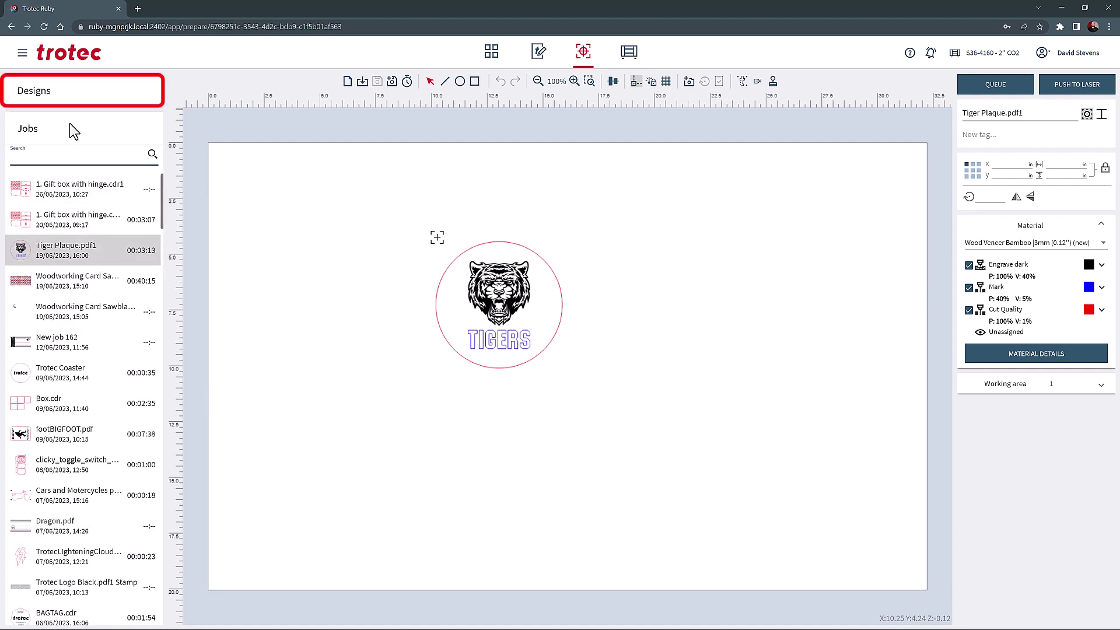
- Add the trotec logo at the top-left and the bird design on the right
left_click(70, 104)
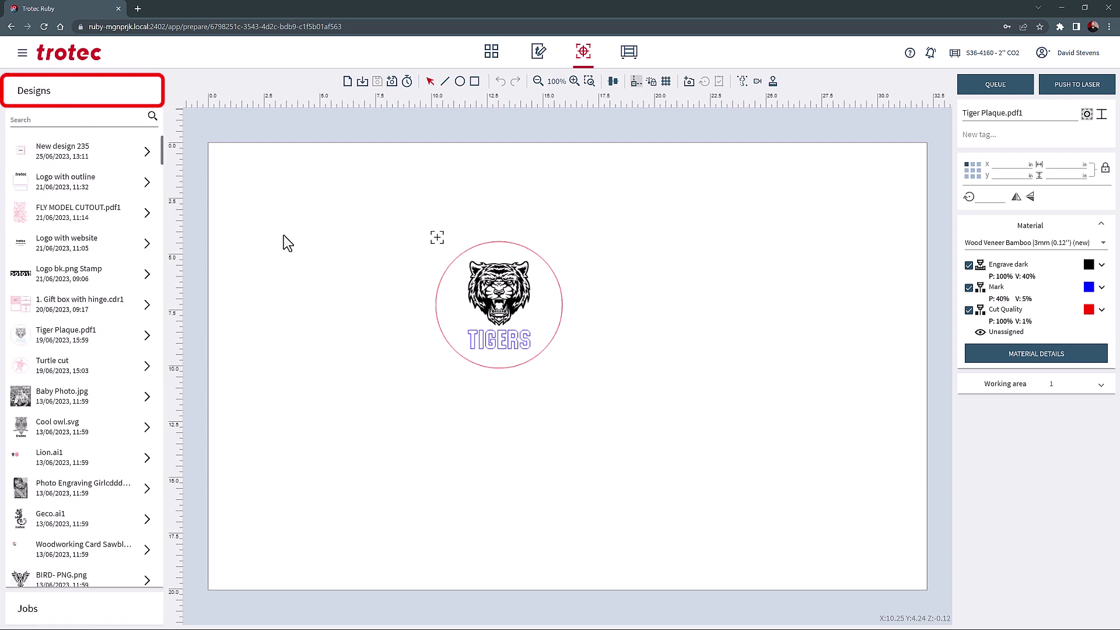
scroll(100, 248, "down", 5)
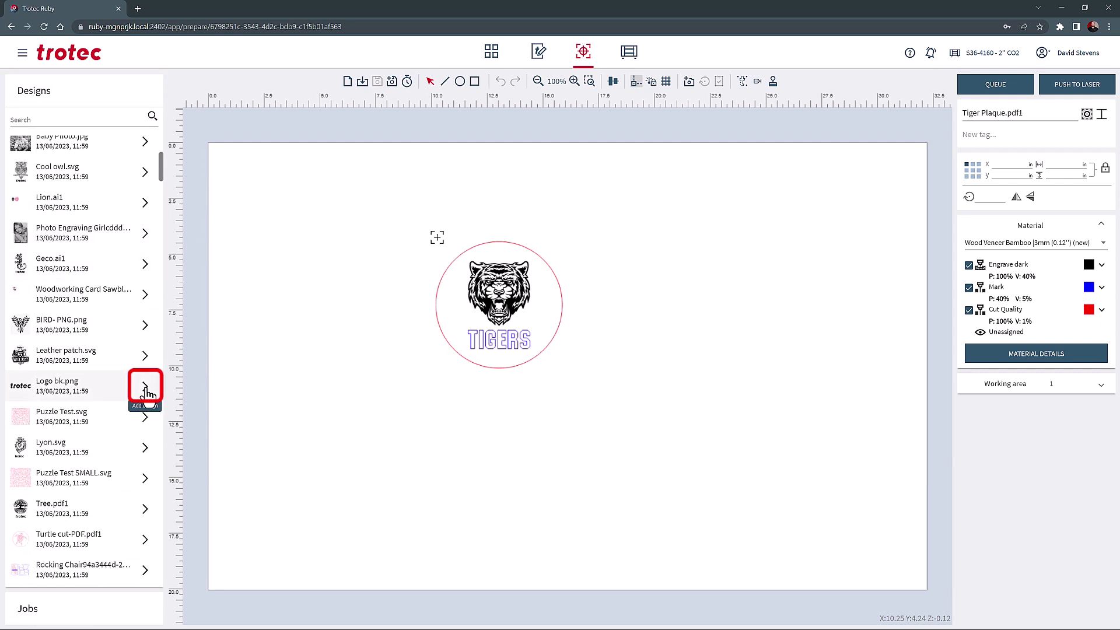
left_click_drag(145, 390, 257, 214)
left_click_drag(147, 324, 614, 193)
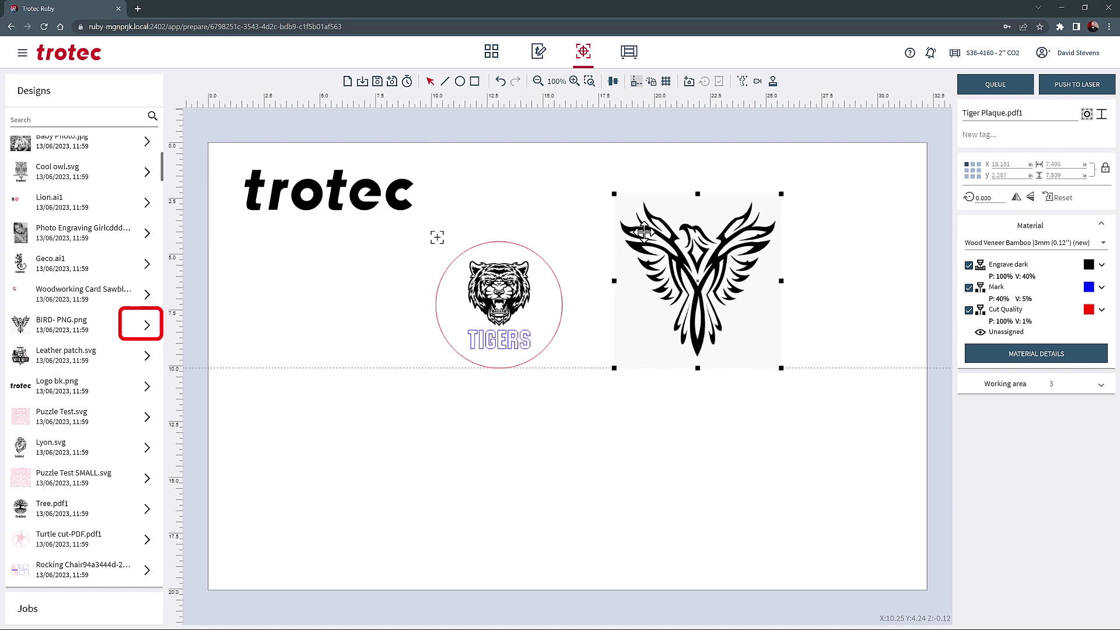
- Search 'tree' and place Tree.pdf1 left of the tiger circle at X 4.986, Y 5.835
left_click(39, 120)
type("tree")
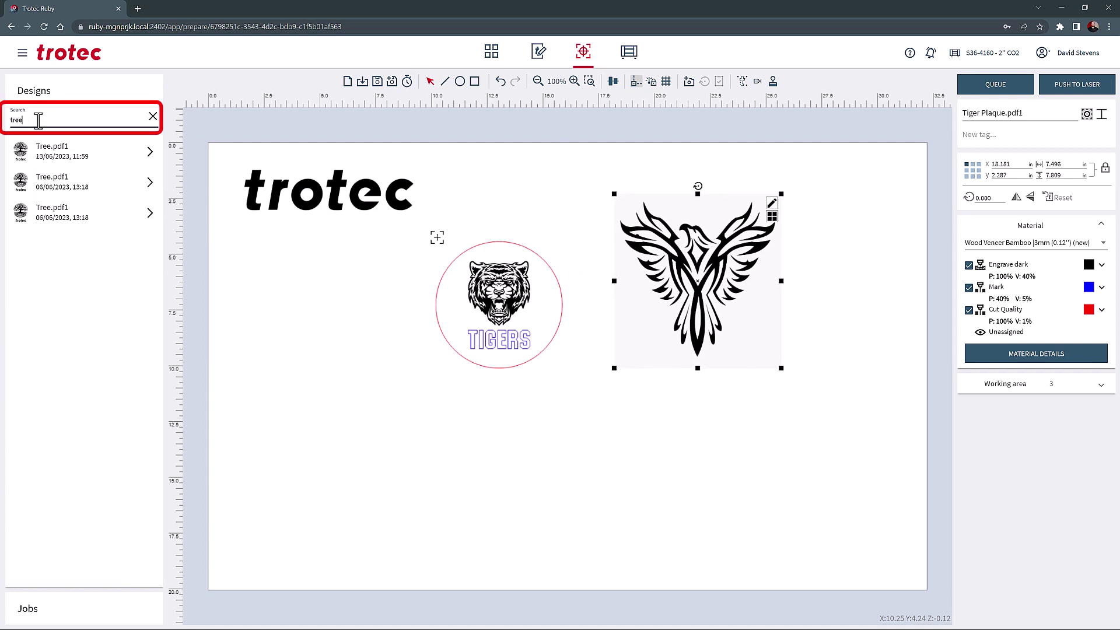
left_click(149, 152)
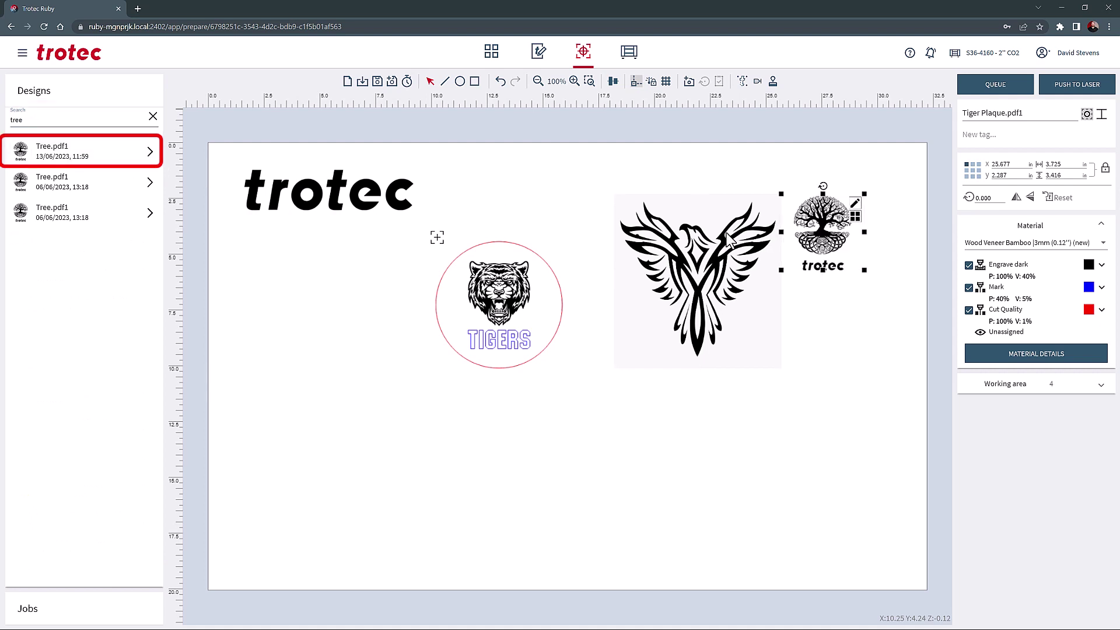
left_click_drag(784, 245, 371, 300)
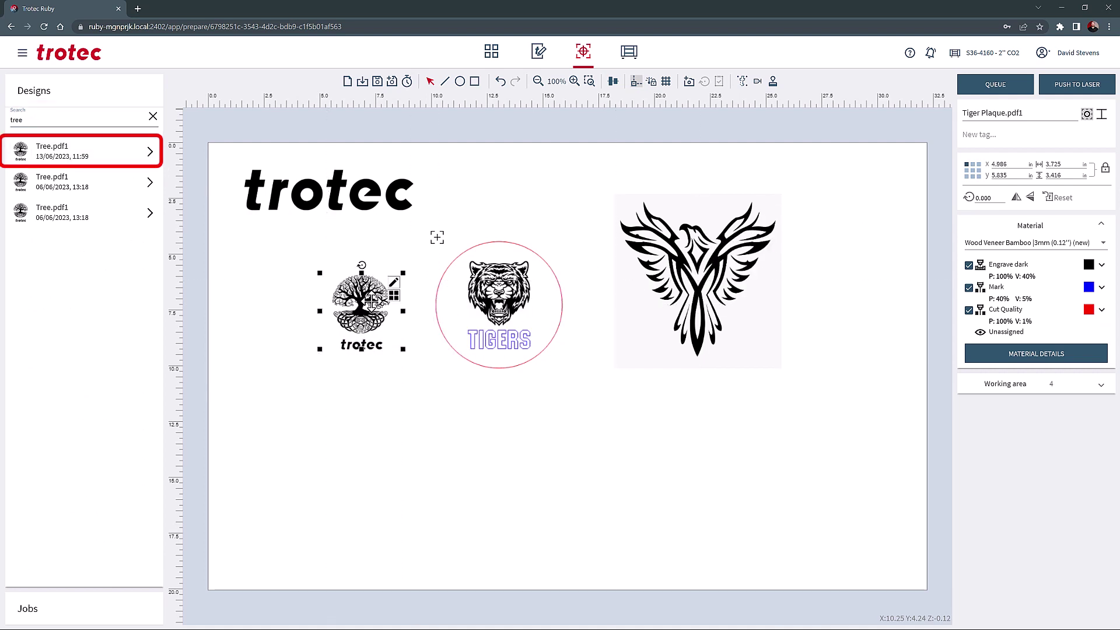
left_click(153, 116)
left_click(123, 98)
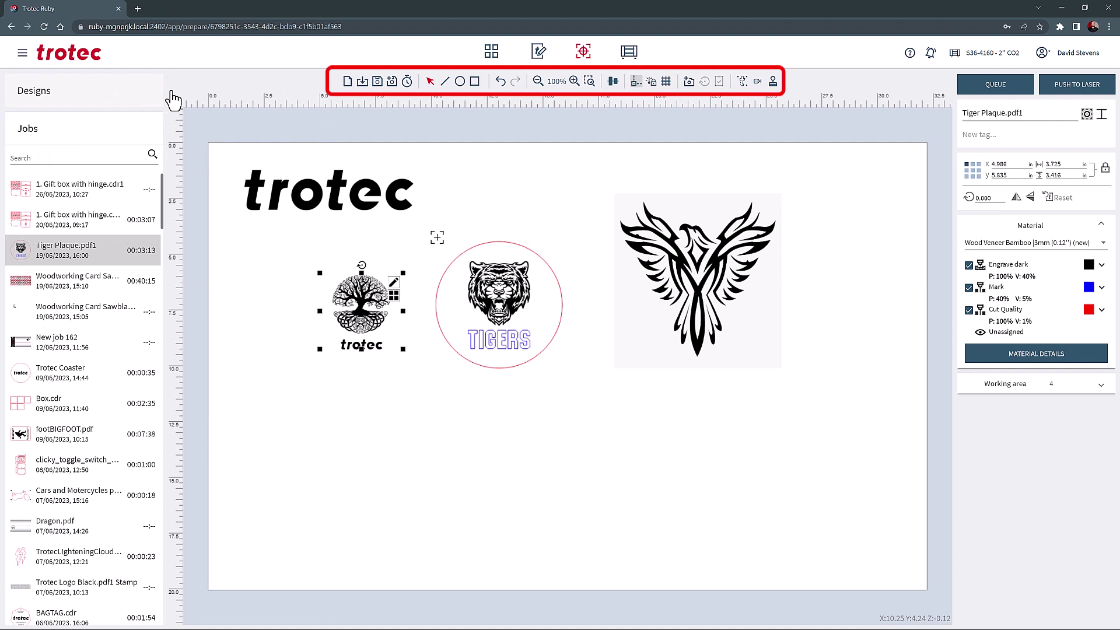
- Start the empty New job 121, answering the Save changes? prompt for Tiger Plaque
left_click(347, 83)
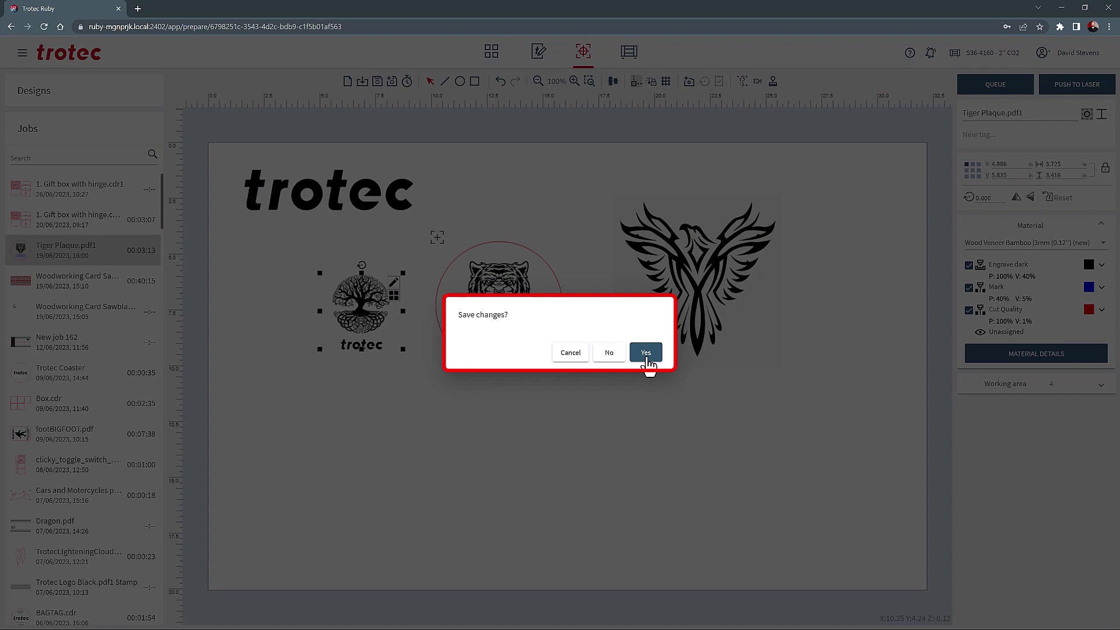
left_click(608, 363)
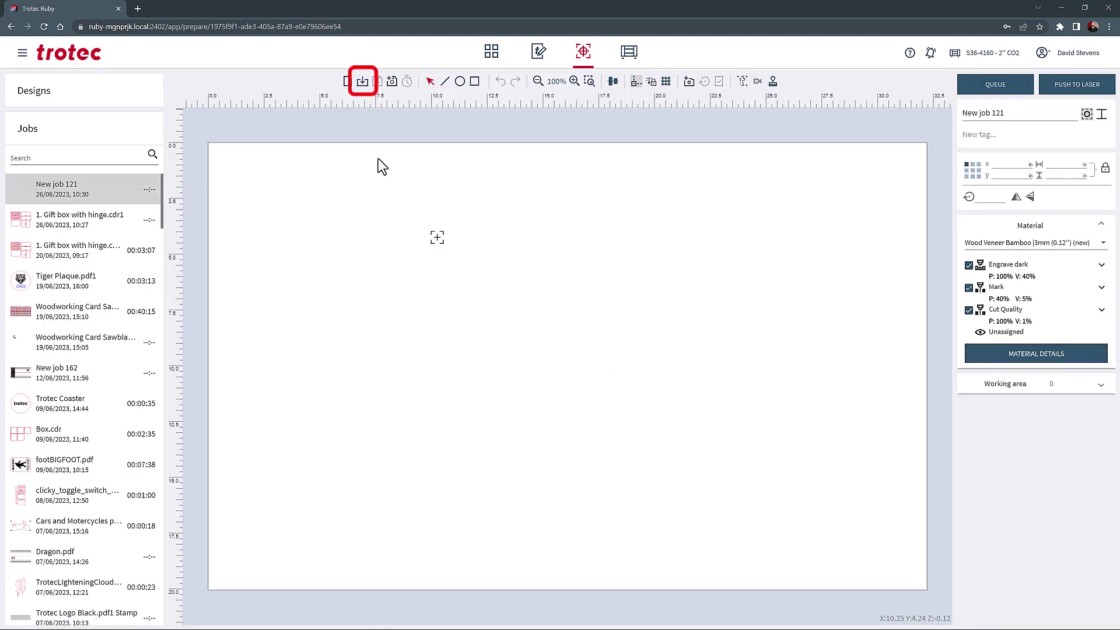
- Import Leather patch.svg and place the Wild West patch near the plate's top-left
left_click(363, 83)
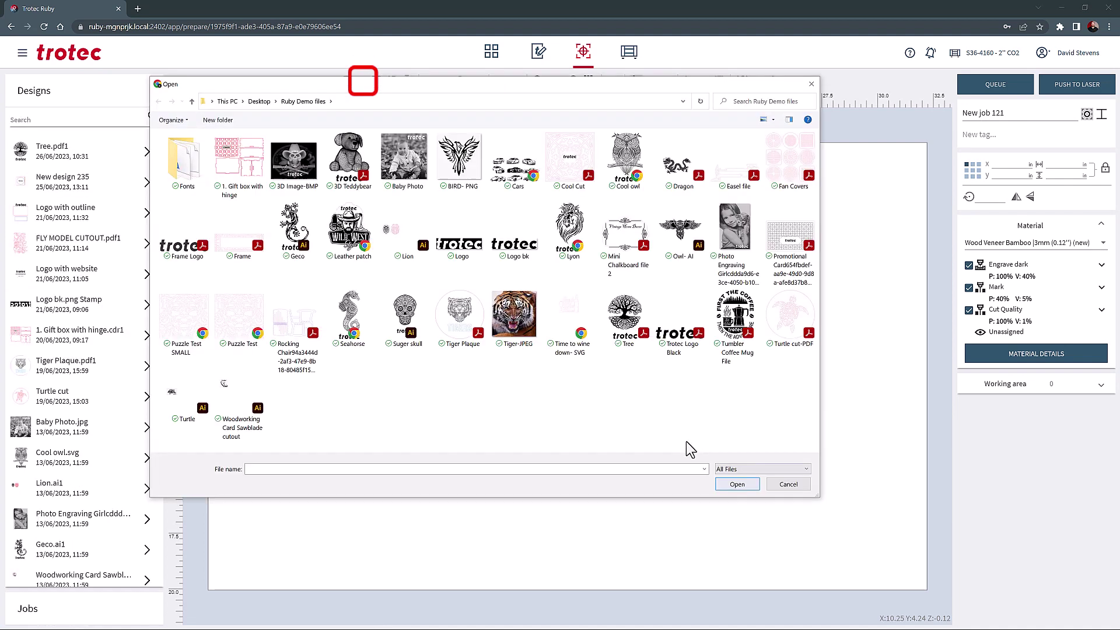
left_click(352, 241)
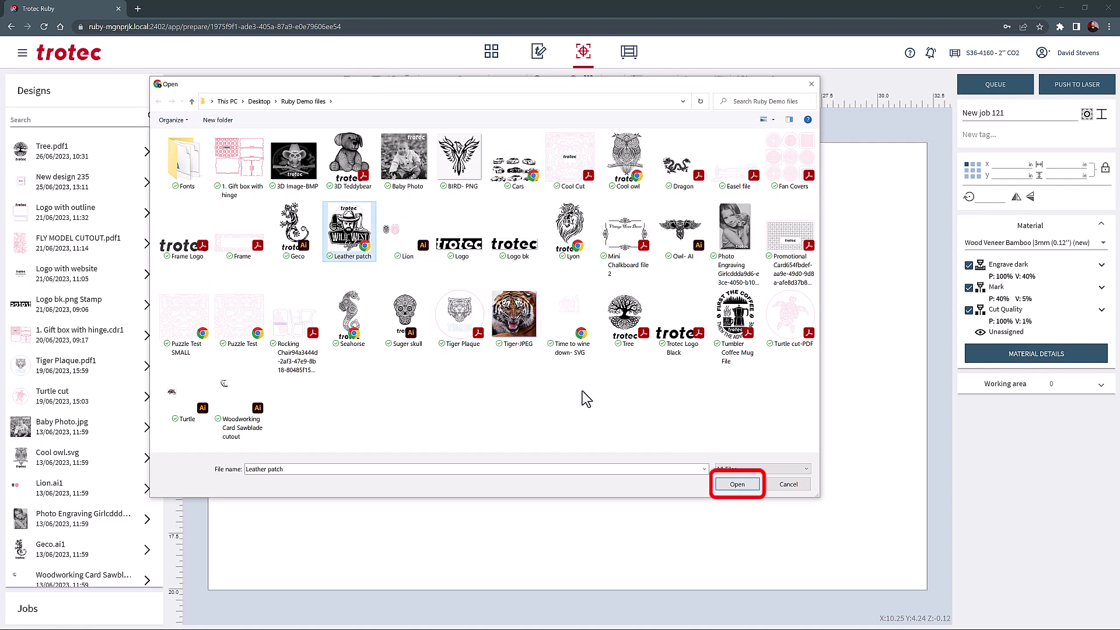
left_click(737, 484)
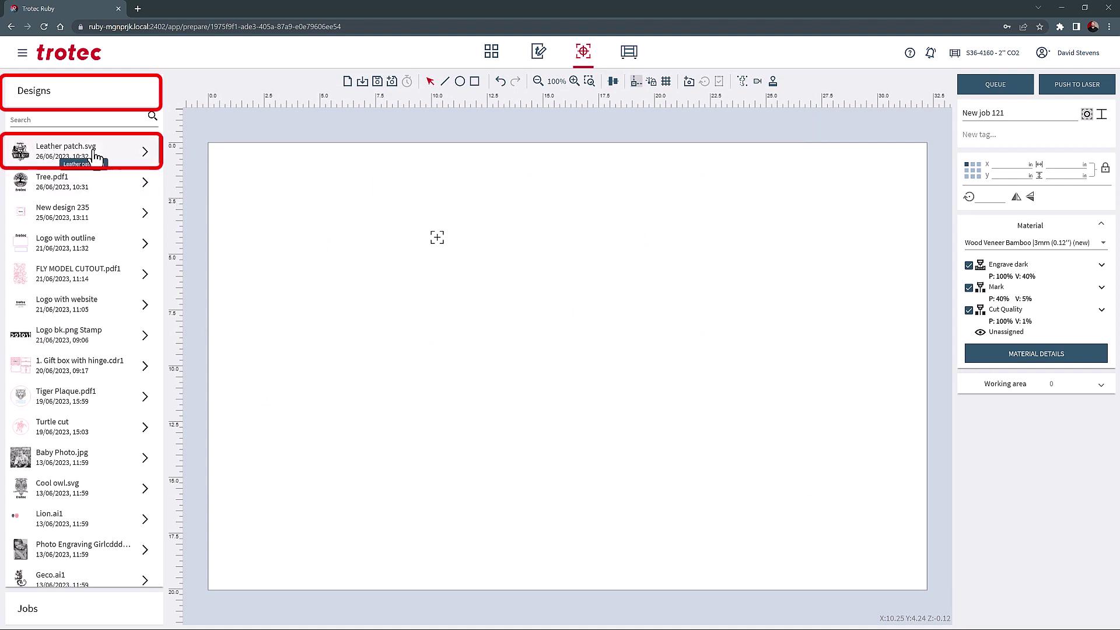
left_click(144, 157)
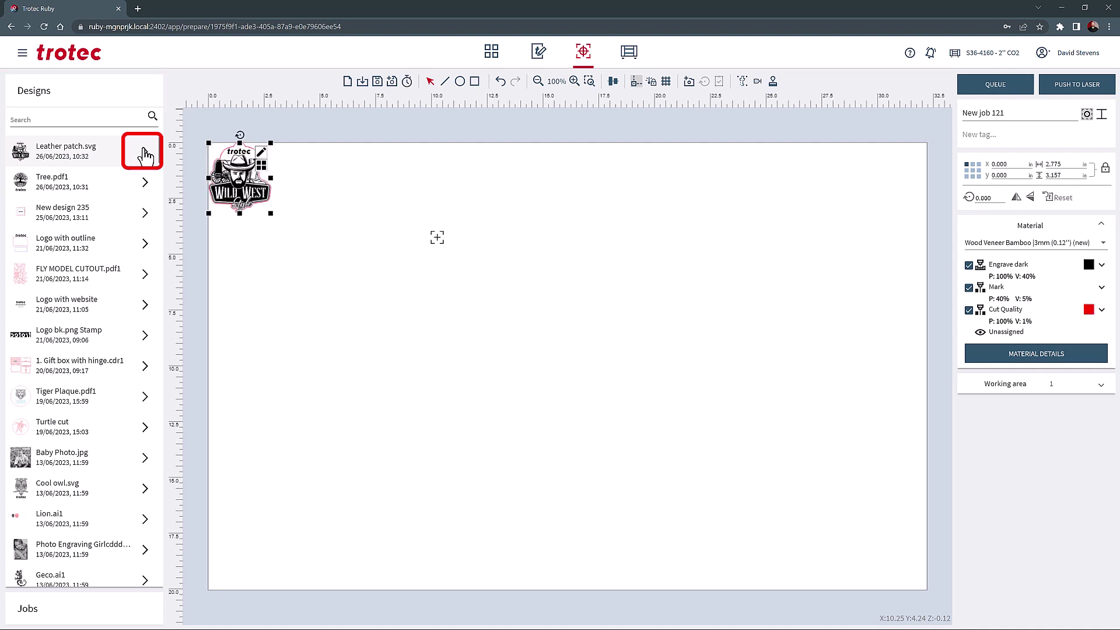
left_click_drag(274, 187, 331, 217)
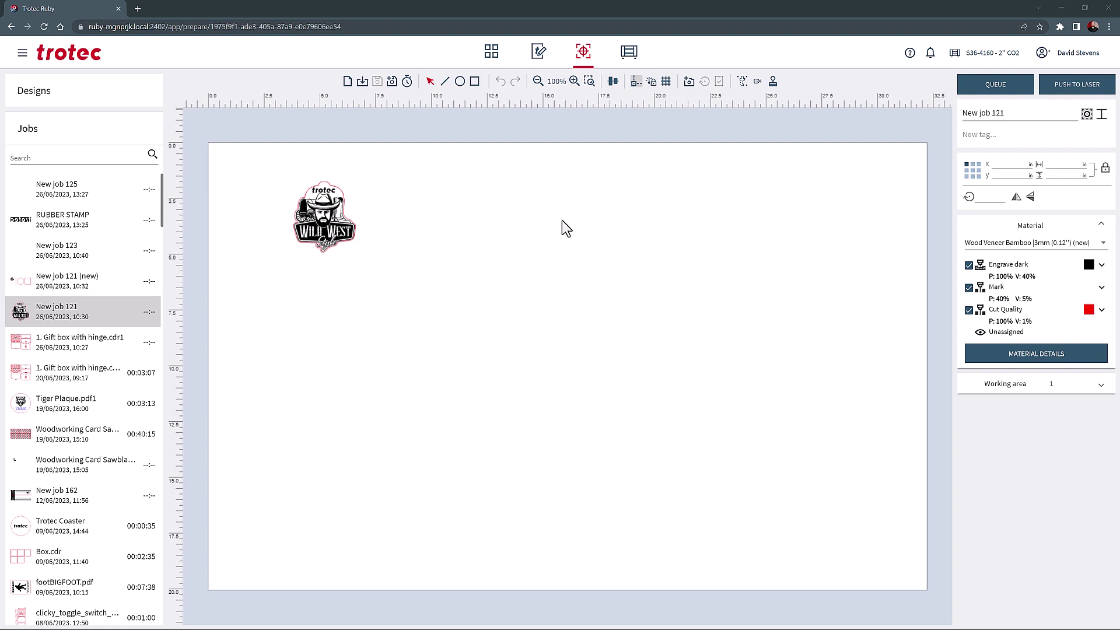
- Drop the Tree file from Explorer onto the canvas, then delete it, leaving only the Wild West patch
left_click(1084, 8)
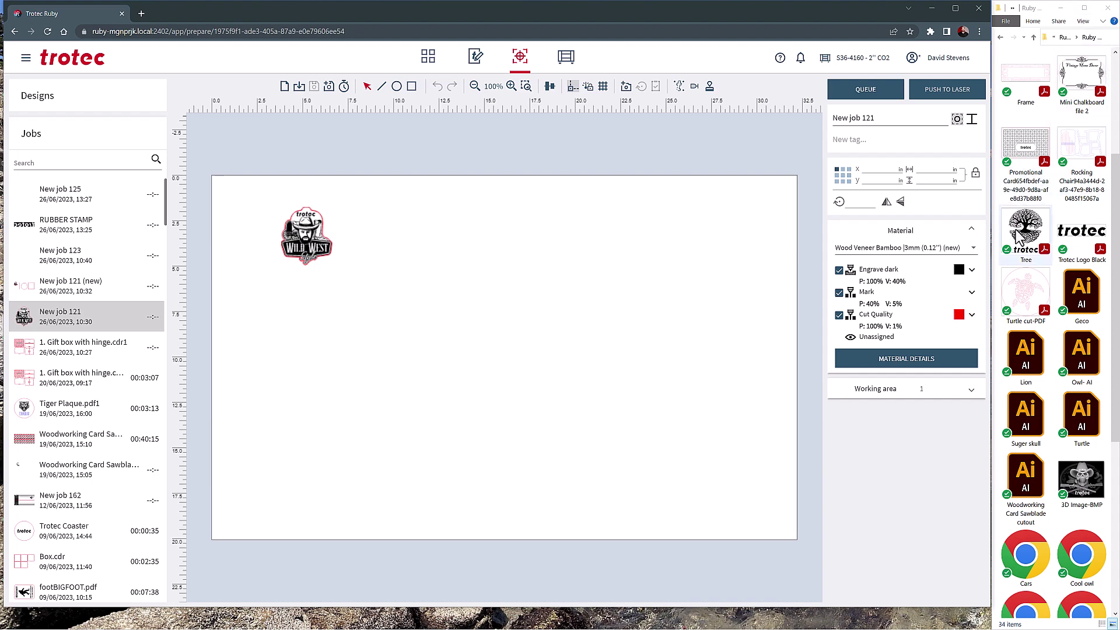
left_click_drag(1017, 236, 429, 267)
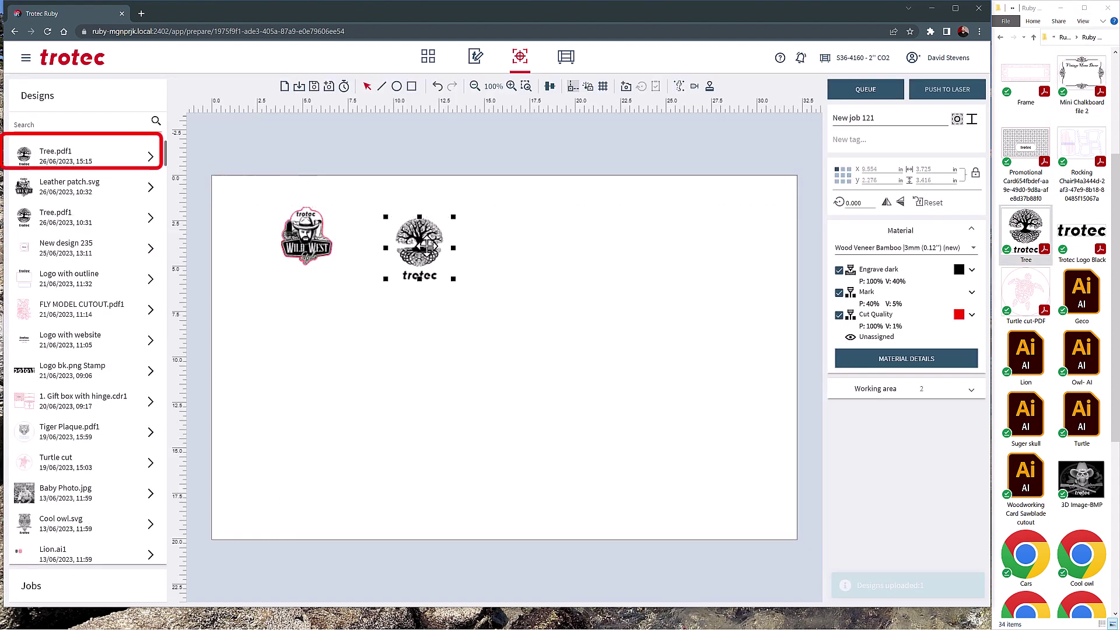
key("Delete")
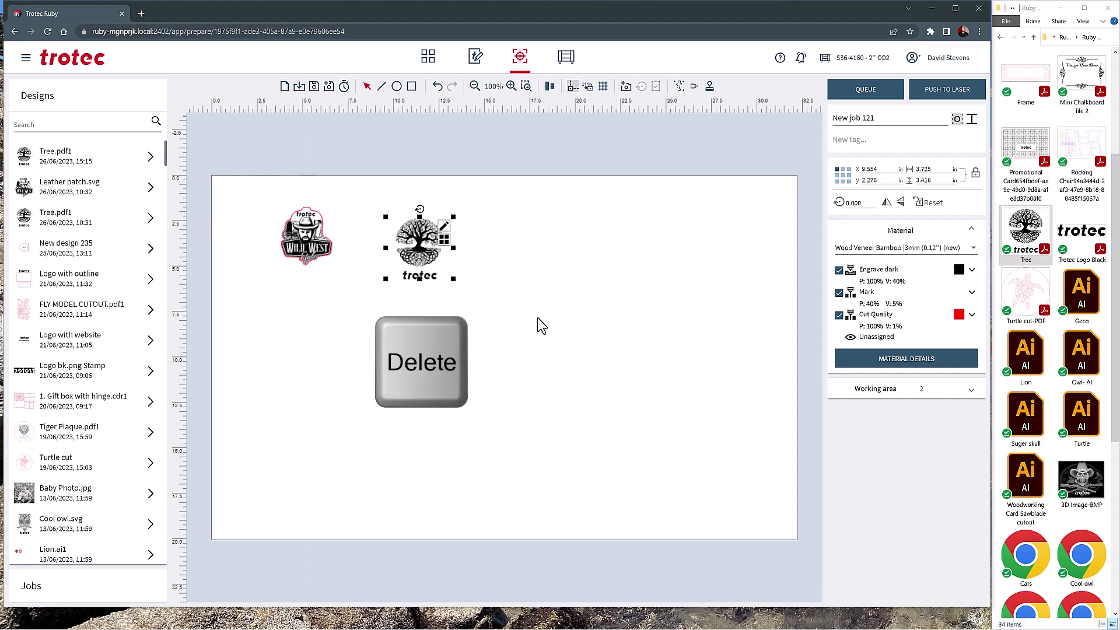
left_click(956, 9)
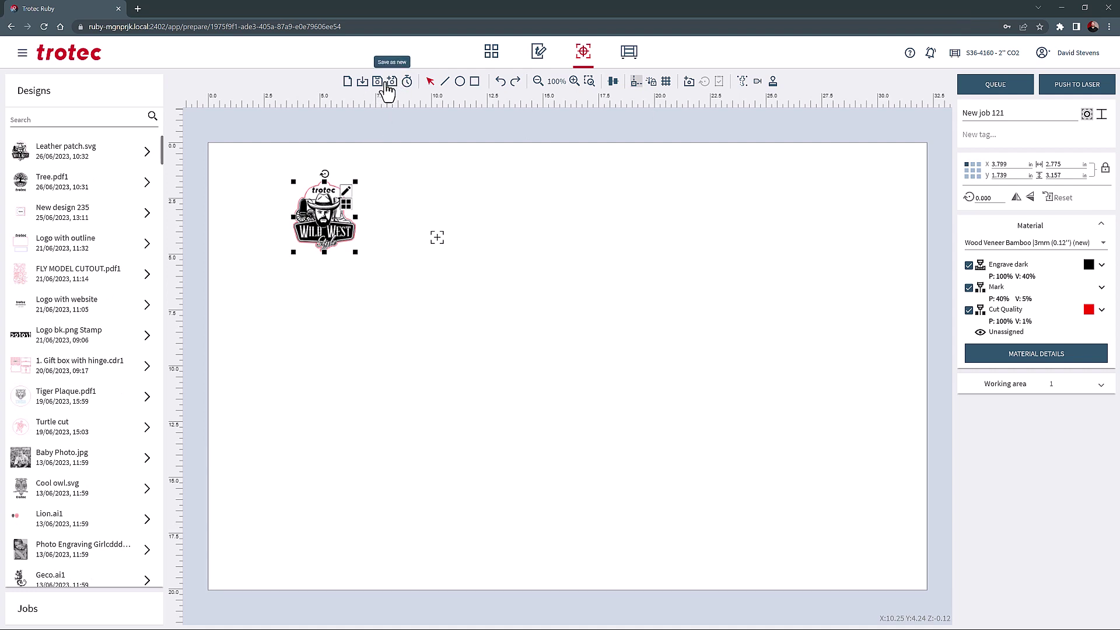
- Save the job, save a copy as New job 121 (new), and calculate its 00:02:52 run time
left_click(378, 84)
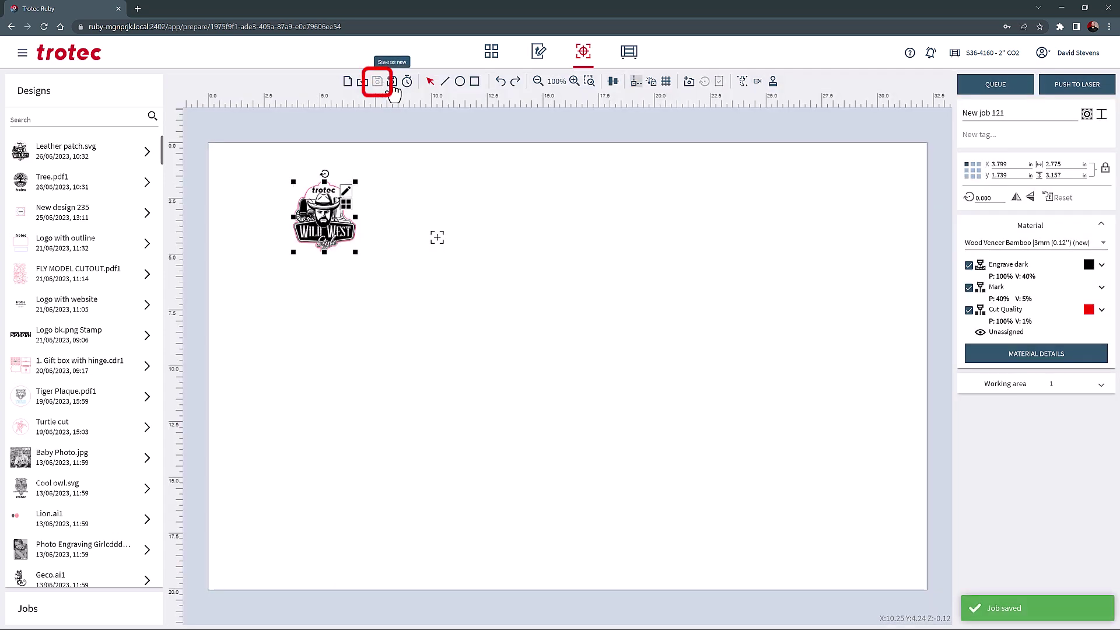
left_click(391, 84)
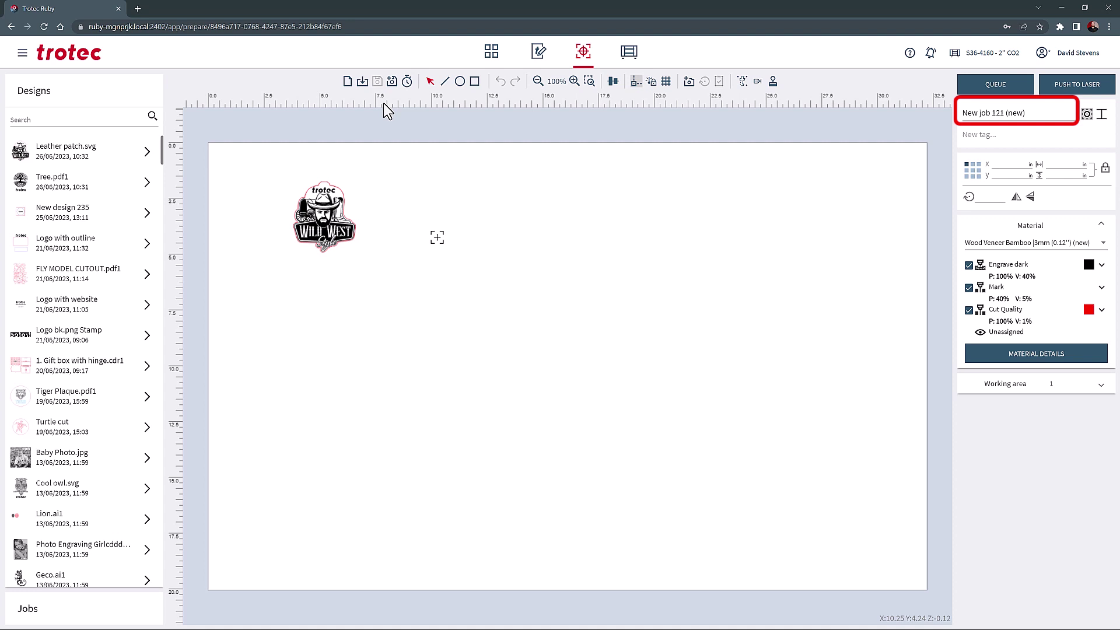
left_click(408, 82)
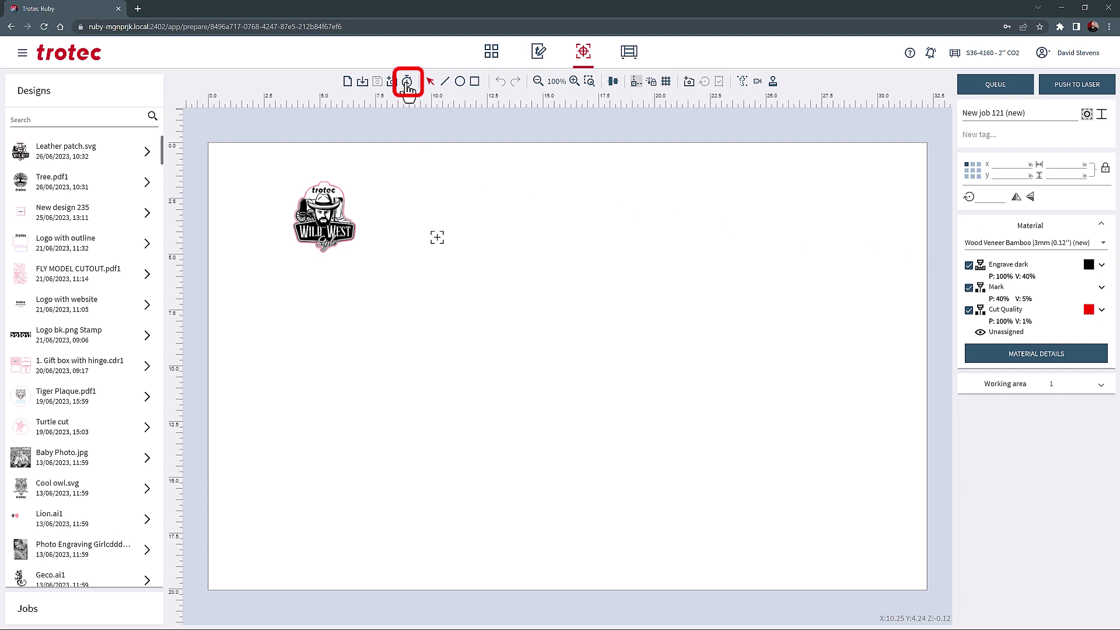
left_click(408, 84)
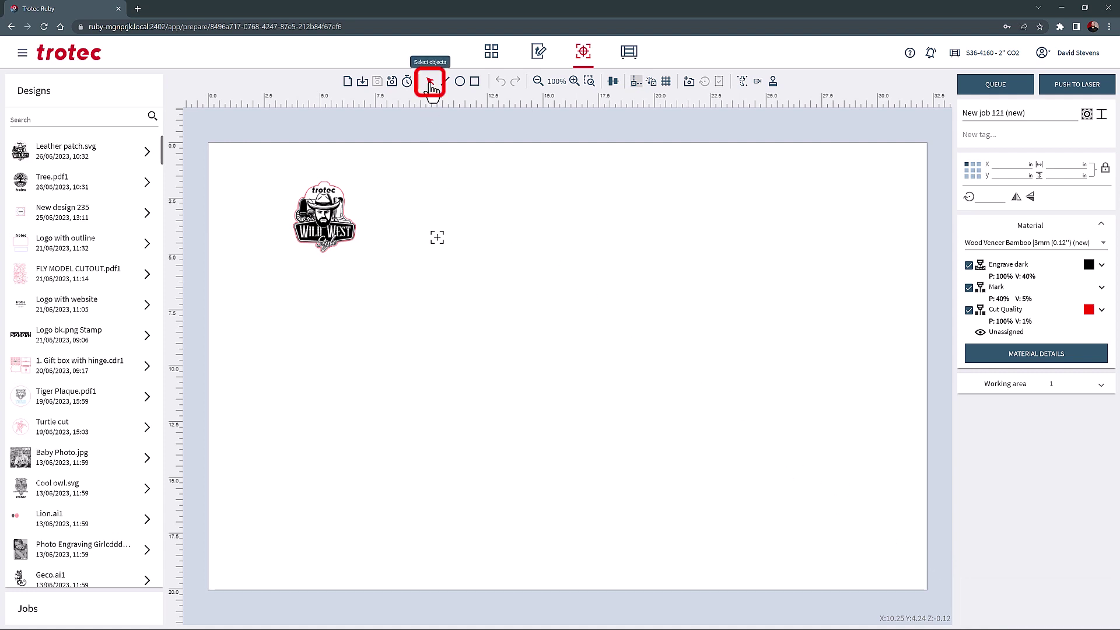
- Move the Wild West logo toward the top-left and delete its trotec lettering, updating the job
left_click(330, 190)
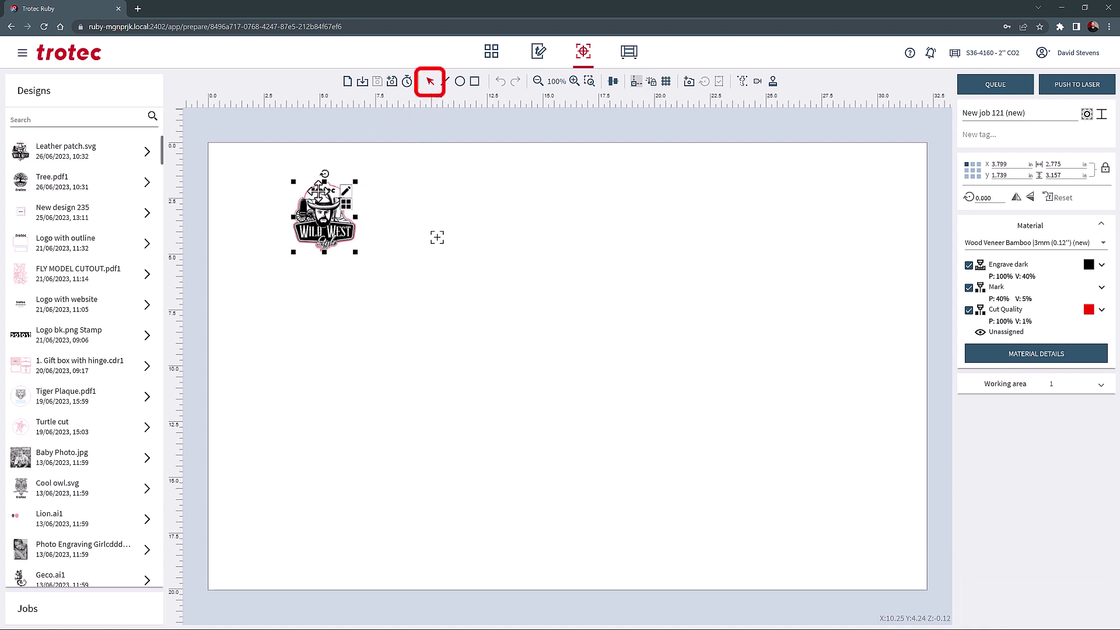
left_click_drag(330, 190, 278, 181)
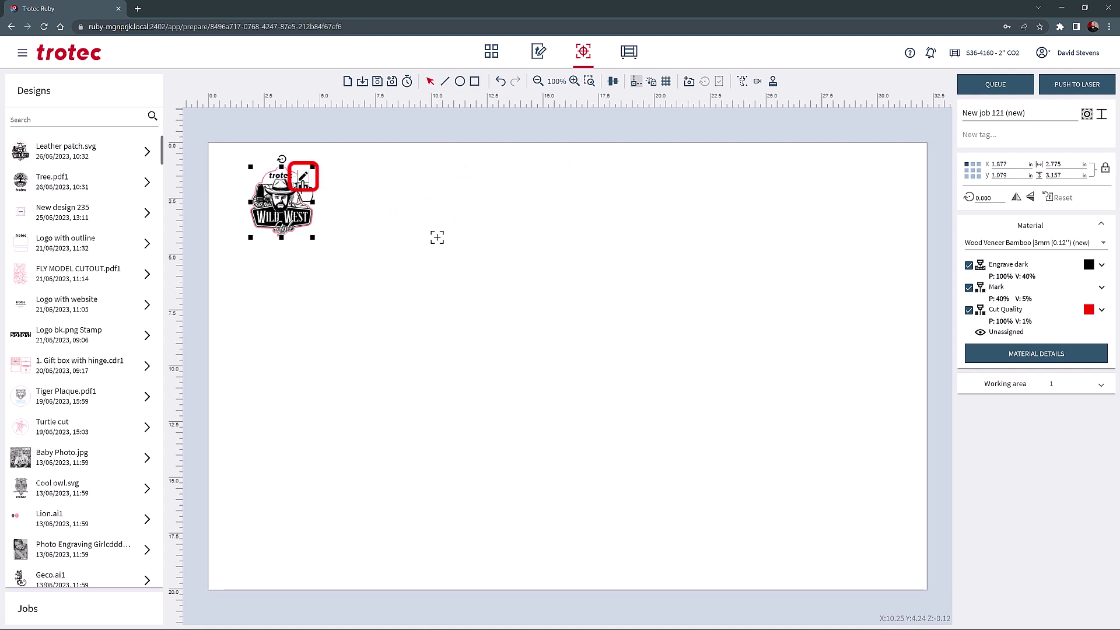
left_click(304, 179)
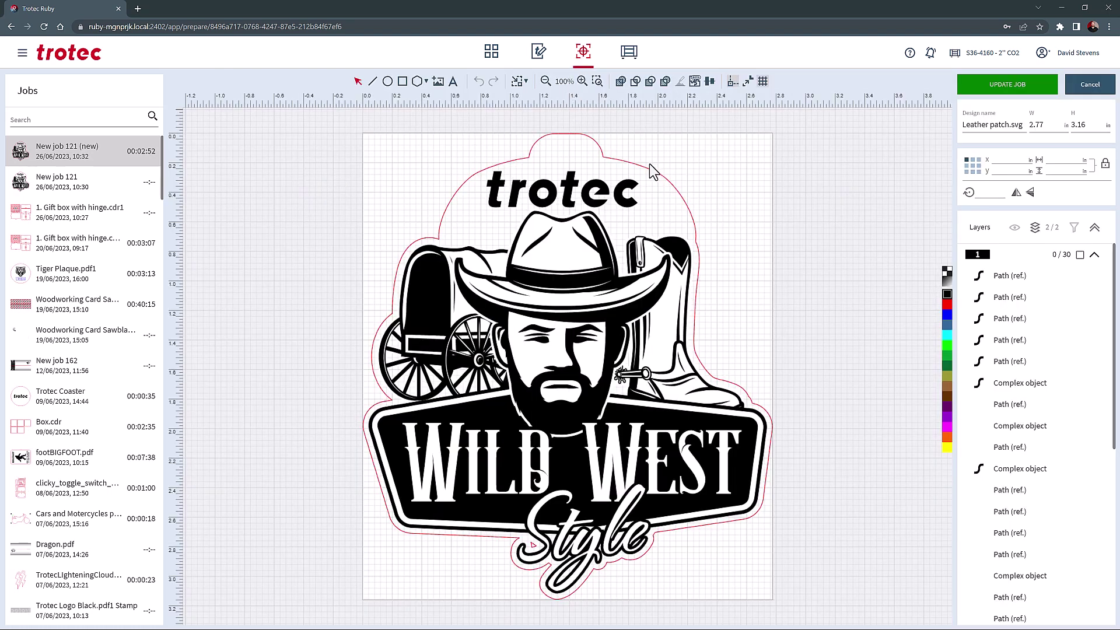
left_click(615, 173)
left_click(443, 176)
left_click_drag(426, 169, 707, 219)
key("Delete")
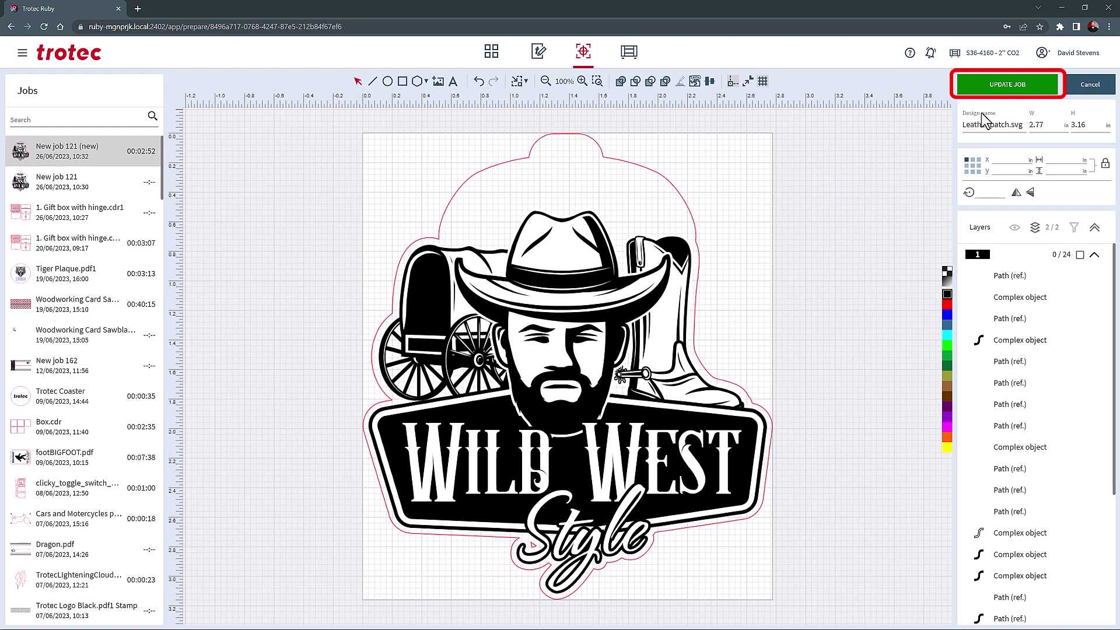
left_click(1002, 90)
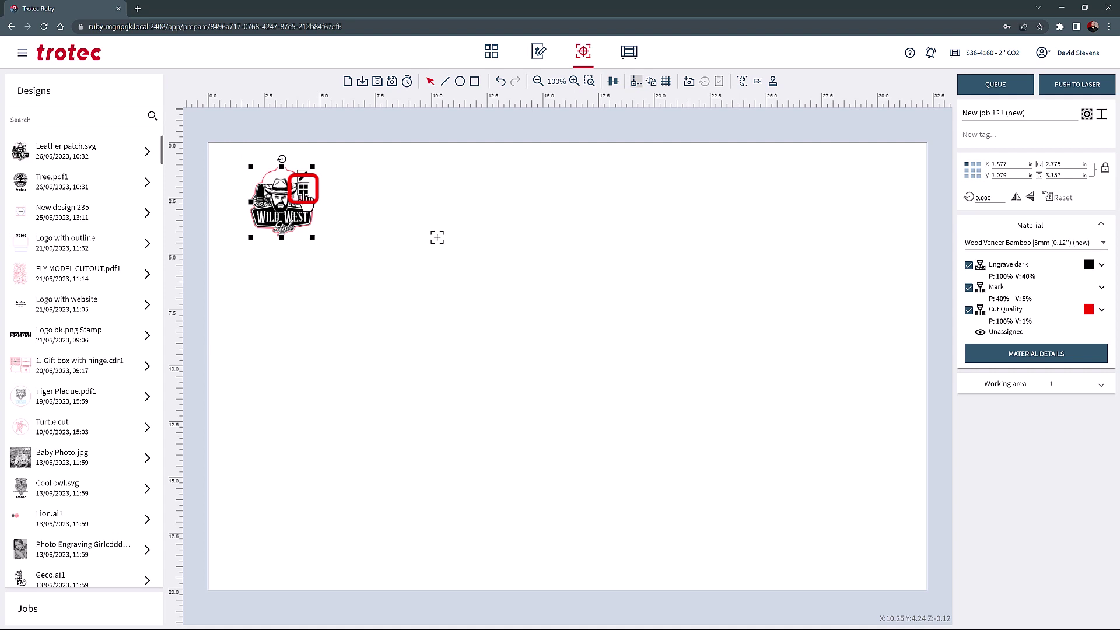
left_click(304, 191)
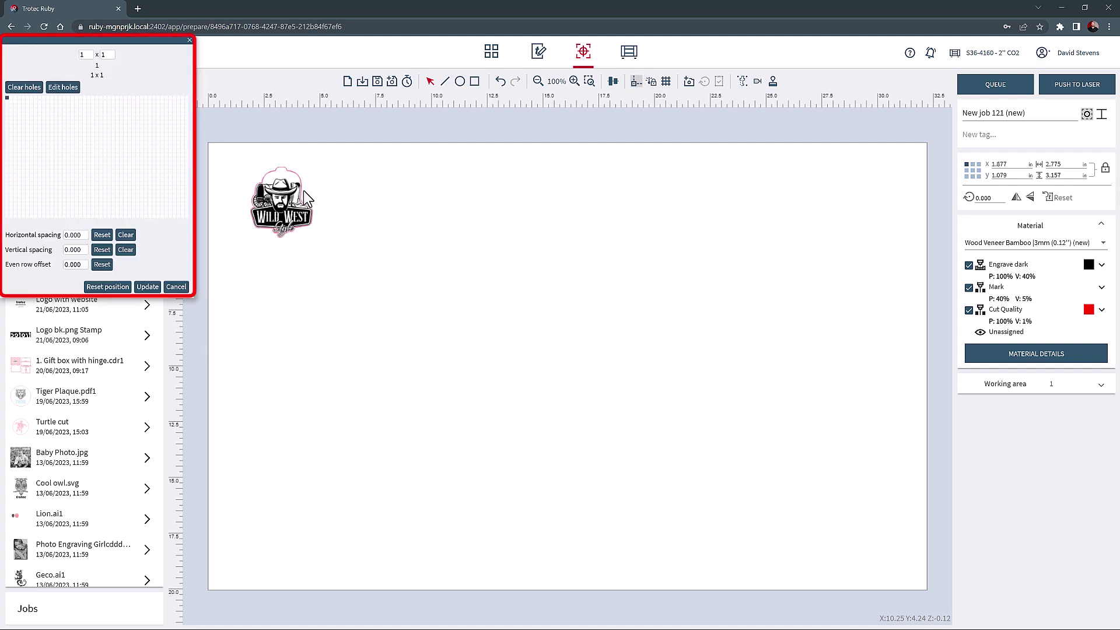
mouse_move(33, 118)
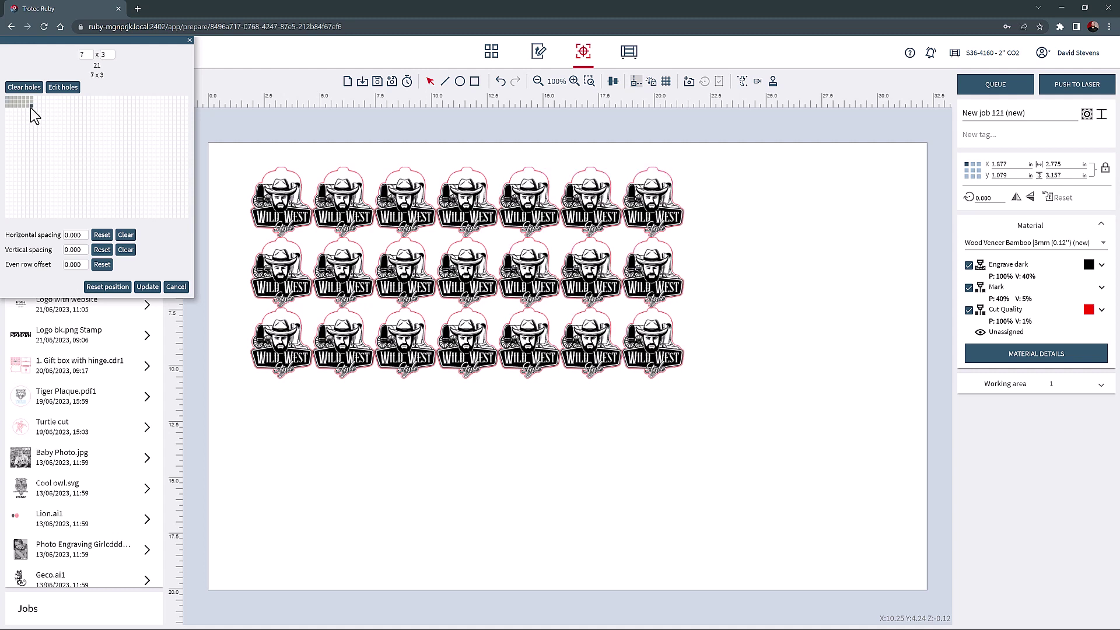
left_click(30, 108)
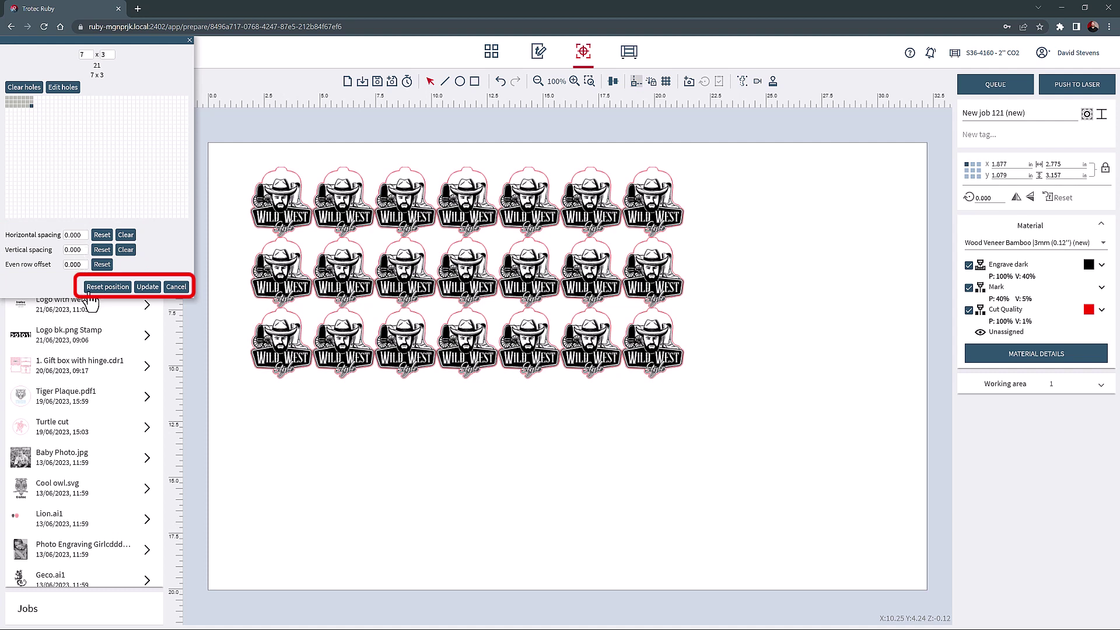
left_click(147, 289)
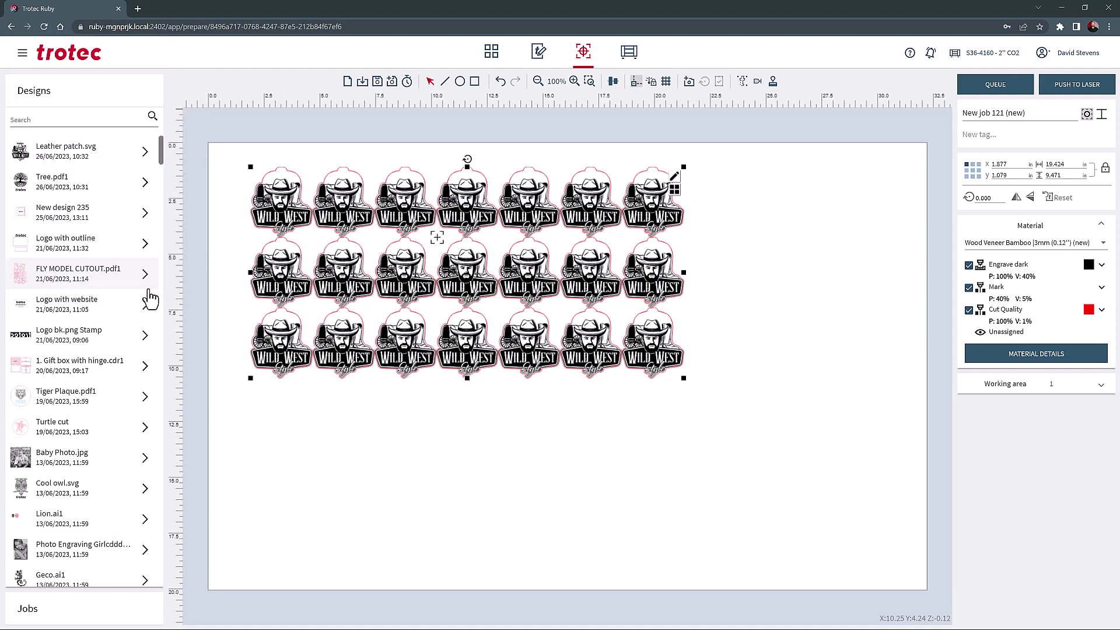
left_click(311, 151)
left_click(646, 309)
double_click(645, 309)
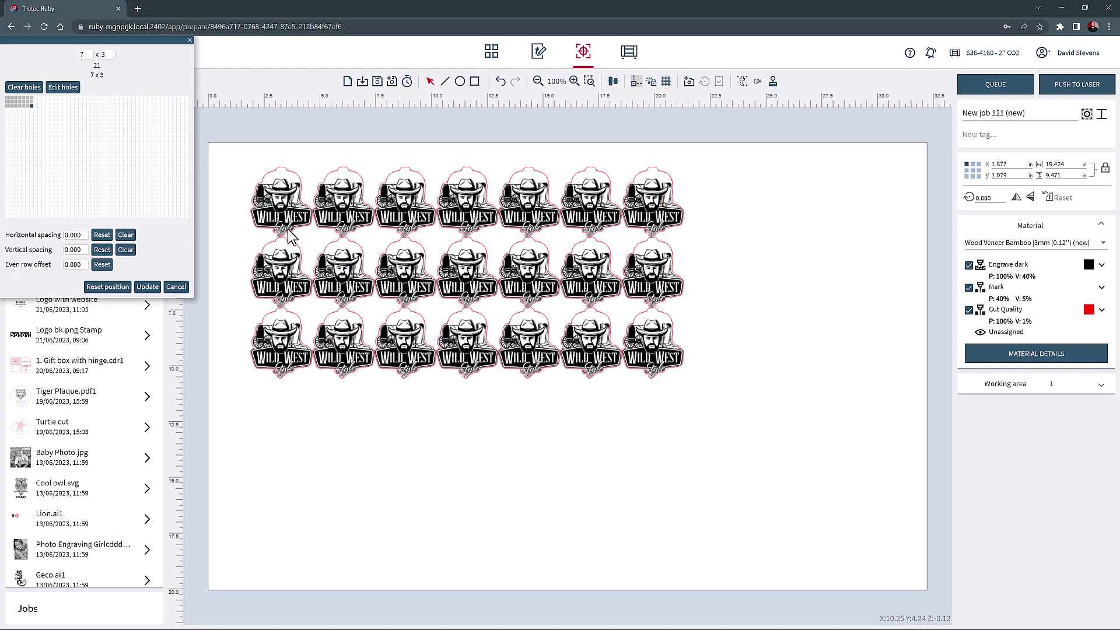
left_click(7, 98)
left_click(151, 287)
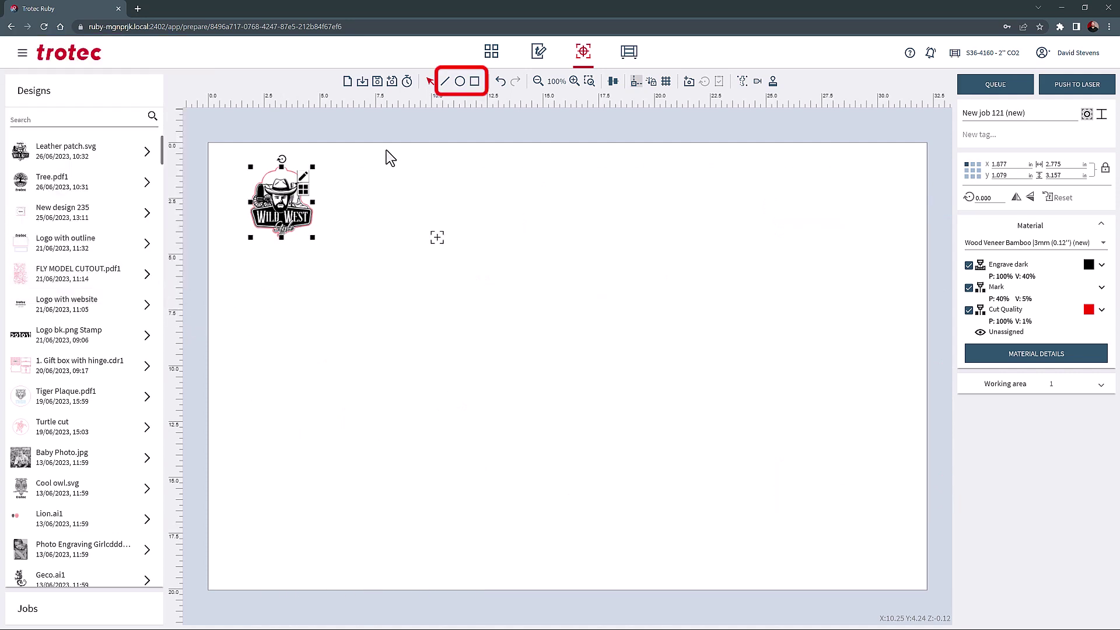
- Draw a vertical line, a circle and a square in a row beside the Wild West logo
left_click(446, 83)
left_click_drag(365, 189, 367, 246)
left_click_drag(359, 302, 360, 304)
left_click(458, 84)
left_click_drag(377, 195, 471, 302)
left_click(475, 81)
left_click_drag(504, 188, 587, 297)
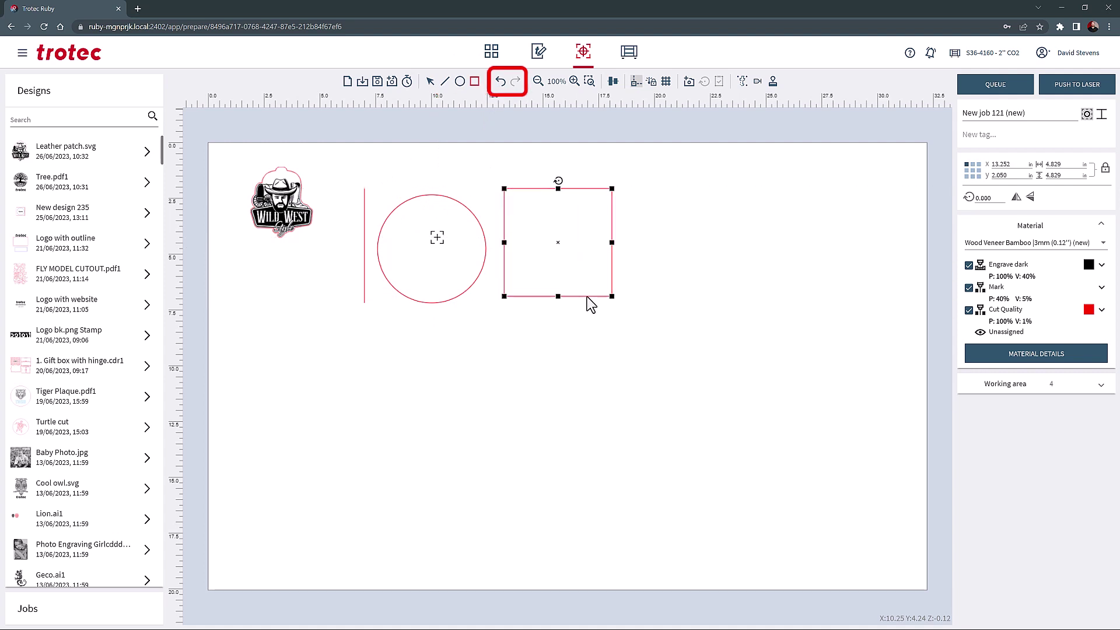
- Undo the square and circle, then redo both to restore them
left_click(500, 82)
left_click(500, 83)
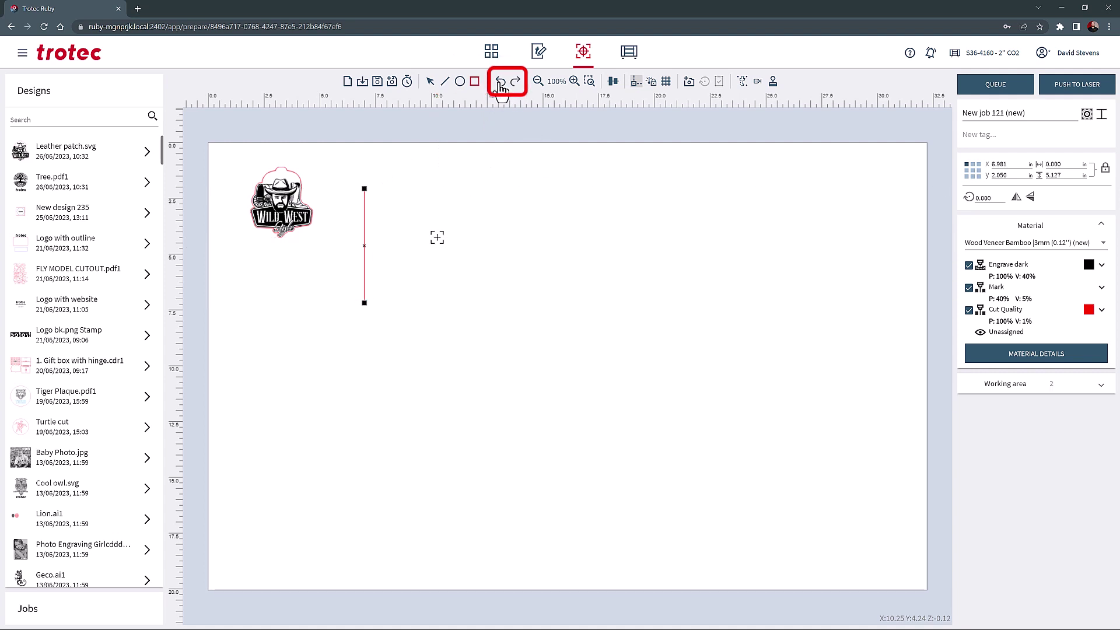
left_click(516, 83)
left_click(517, 83)
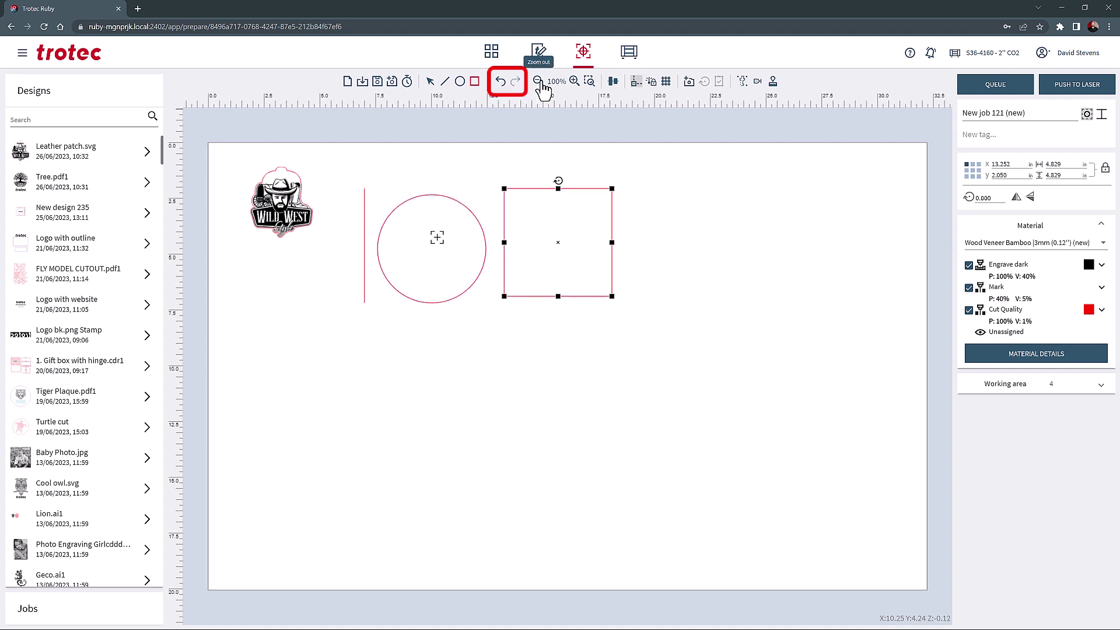
- Zoom the page view out and back in, scroll around, then reset it to 100%
left_click(539, 83)
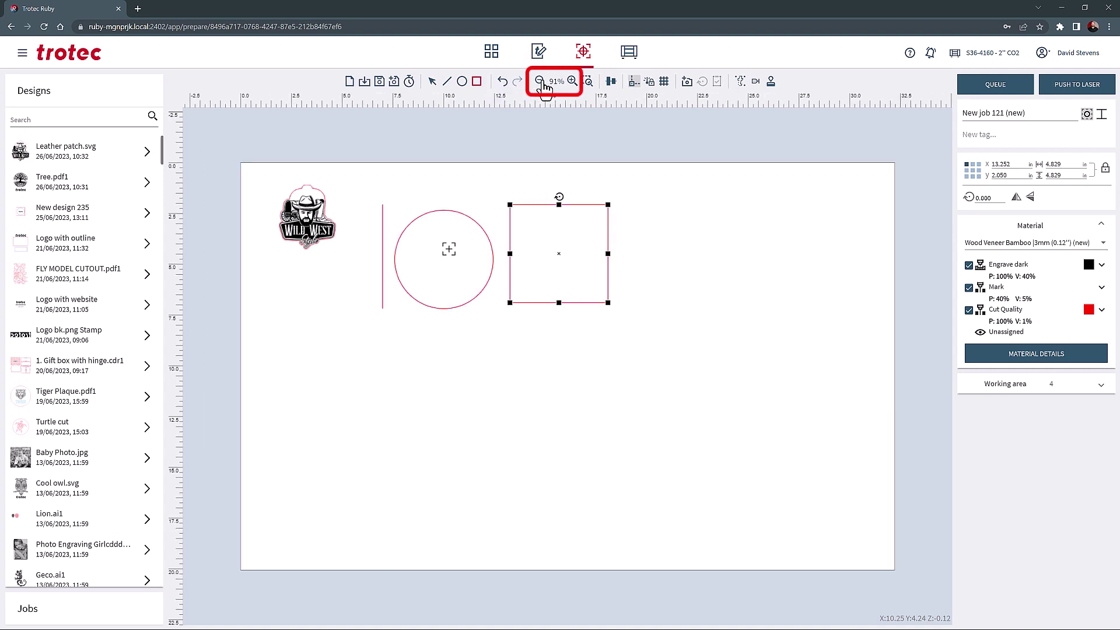
left_click(571, 82)
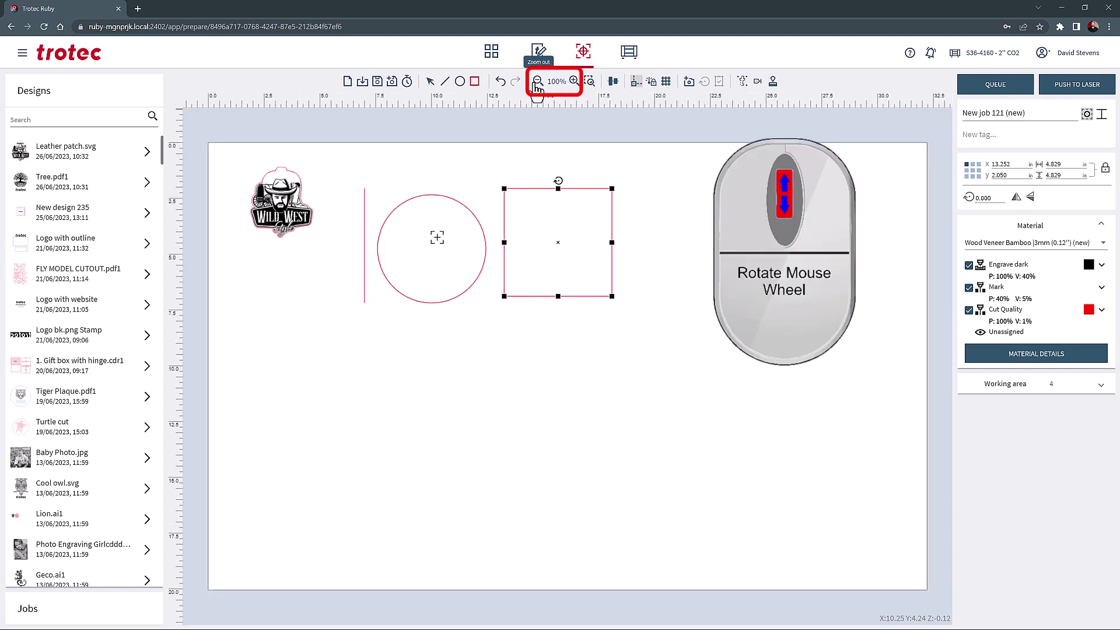
scroll(494, 182, "down", 2)
scroll(495, 182, "down", 3)
scroll(493, 215, "up", 5)
scroll(502, 177, "up", 4)
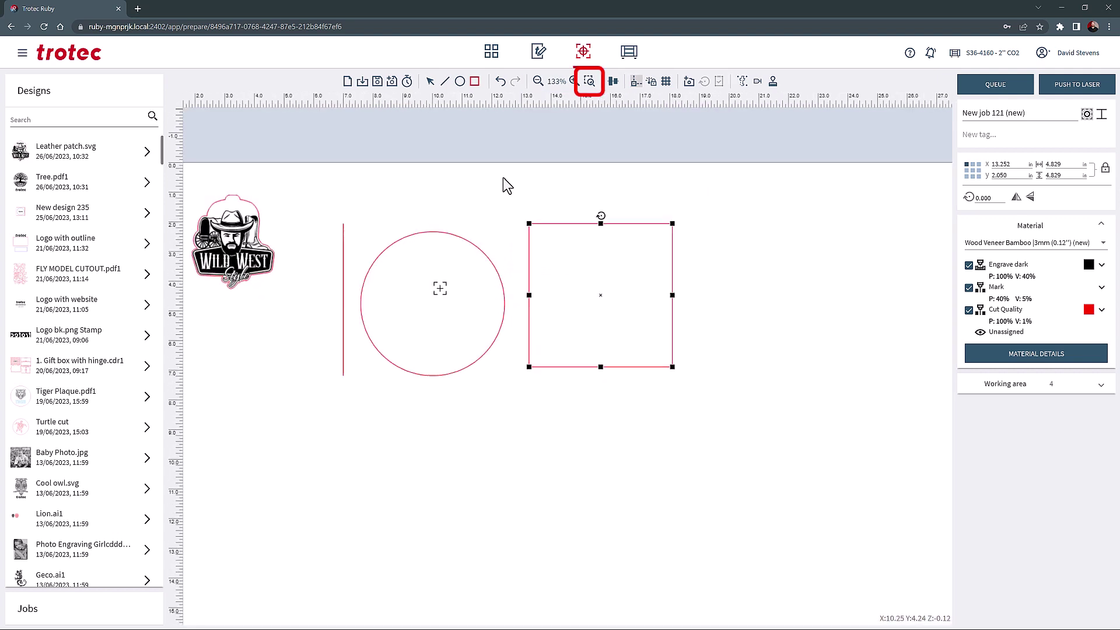
left_click(557, 87)
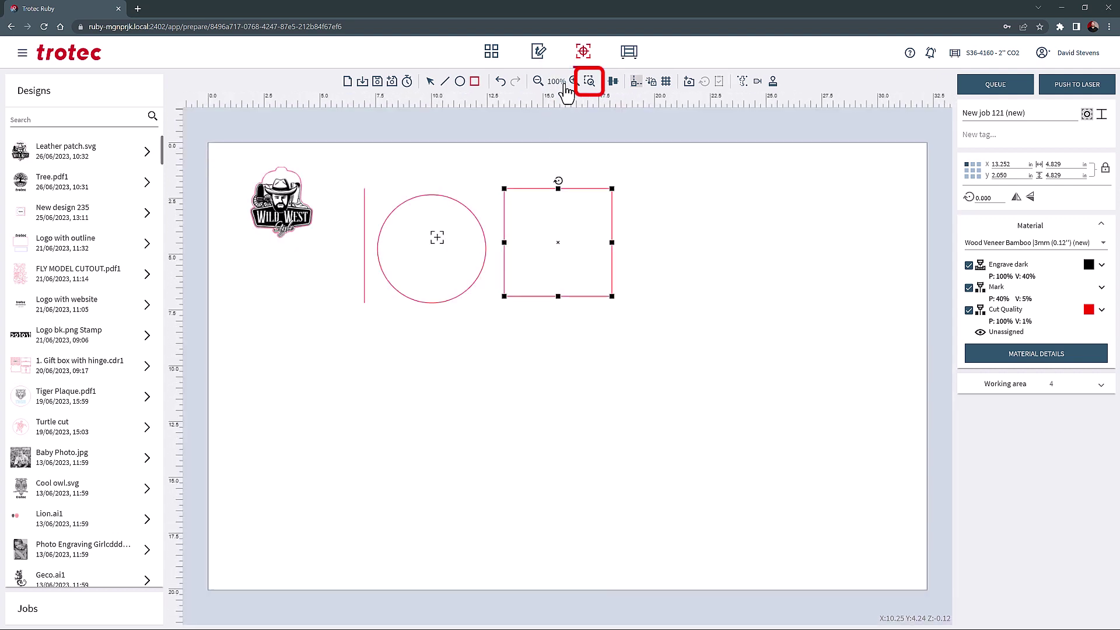
- Zoom in close on the Wild West logo and pan the canvas right and down
left_click(250, 175)
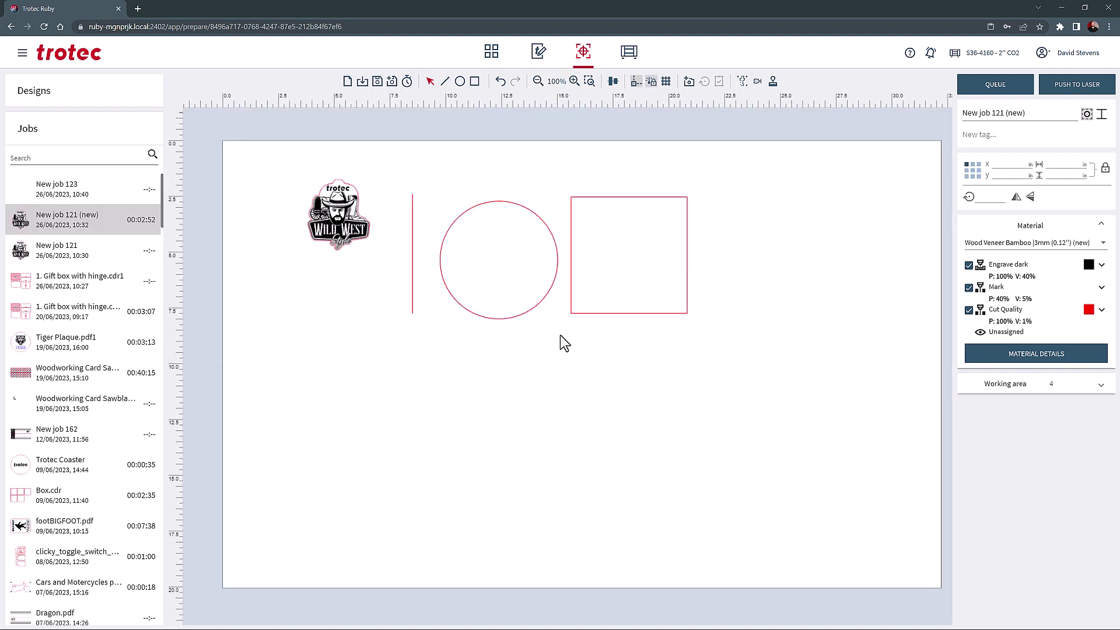
key("space")
mouse_move(551, 336)
left_mouse_down()
mouse_move(576, 362)
mouse_move(616, 340)
mouse_move(589, 286)
mouse_move(513, 291)
mouse_move(484, 349)
mouse_move(521, 383)
mouse_move(767, 392)
mouse_move(615, 395)
mouse_move(570, 360)
mouse_move(555, 319)
left_mouse_up()
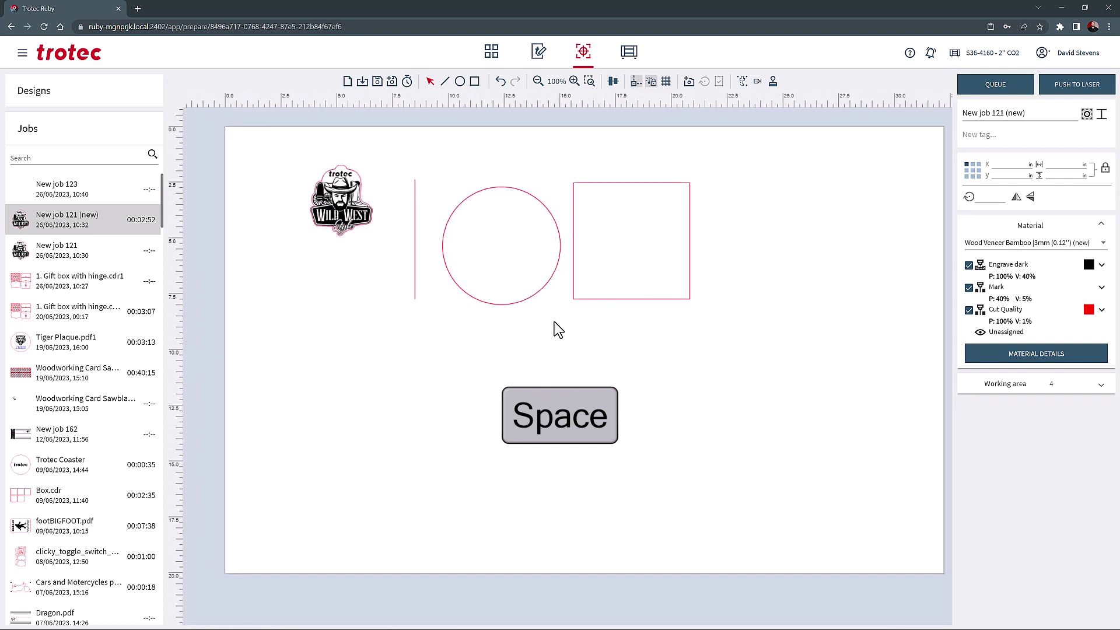
- Select the line, circle and square, try horizontal centring, undo it, and bottom-align them
left_click_drag(335, 162, 638, 323)
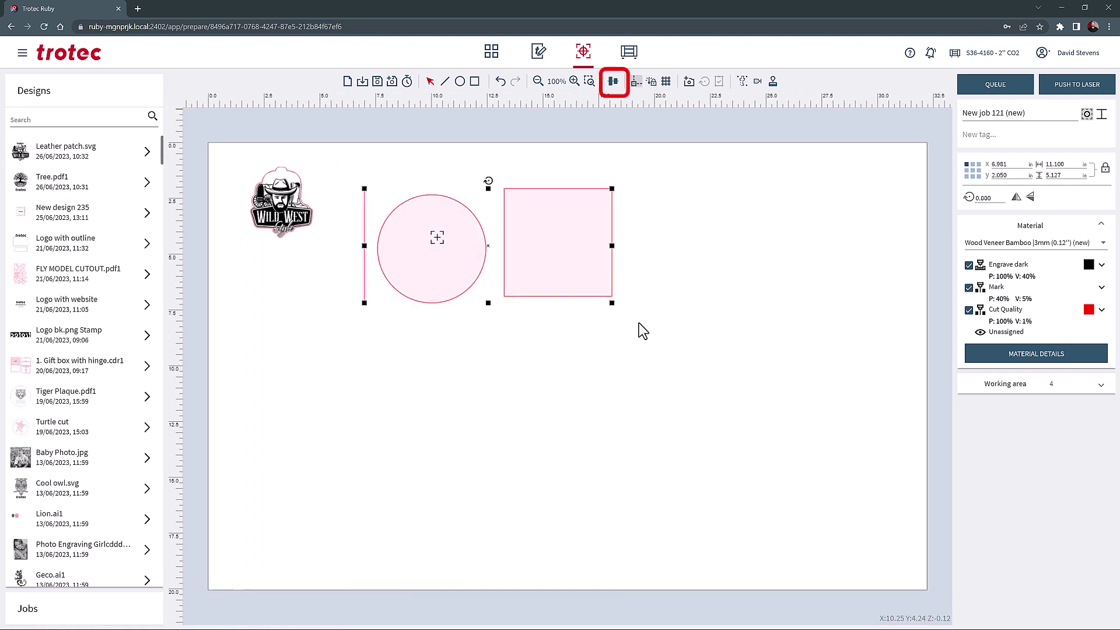
left_click(613, 82)
left_click(574, 107)
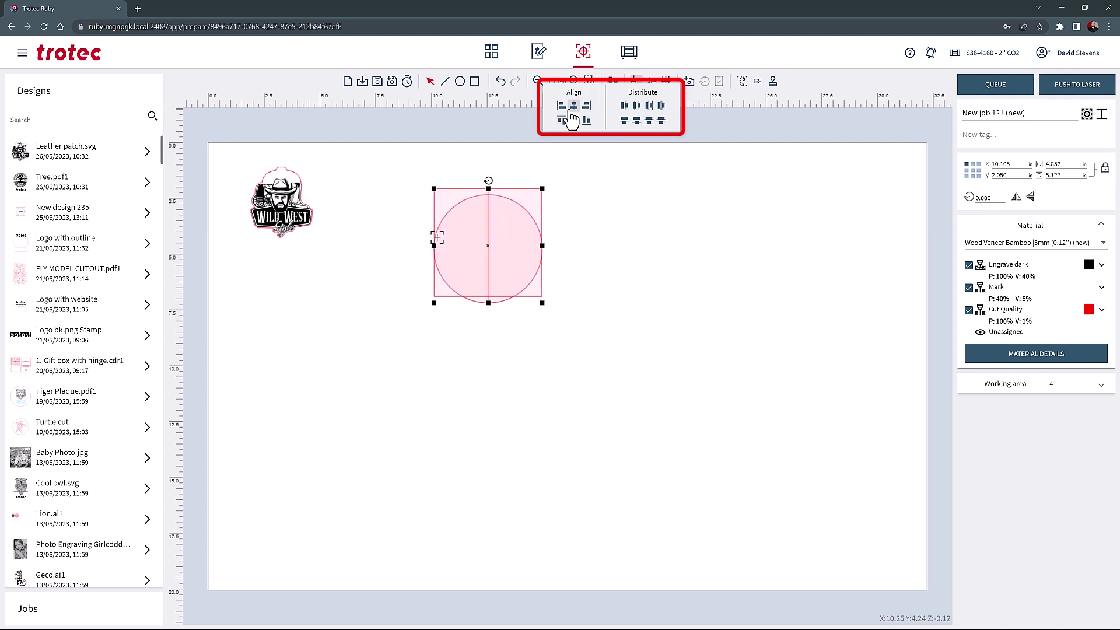
key("ctrl+z")
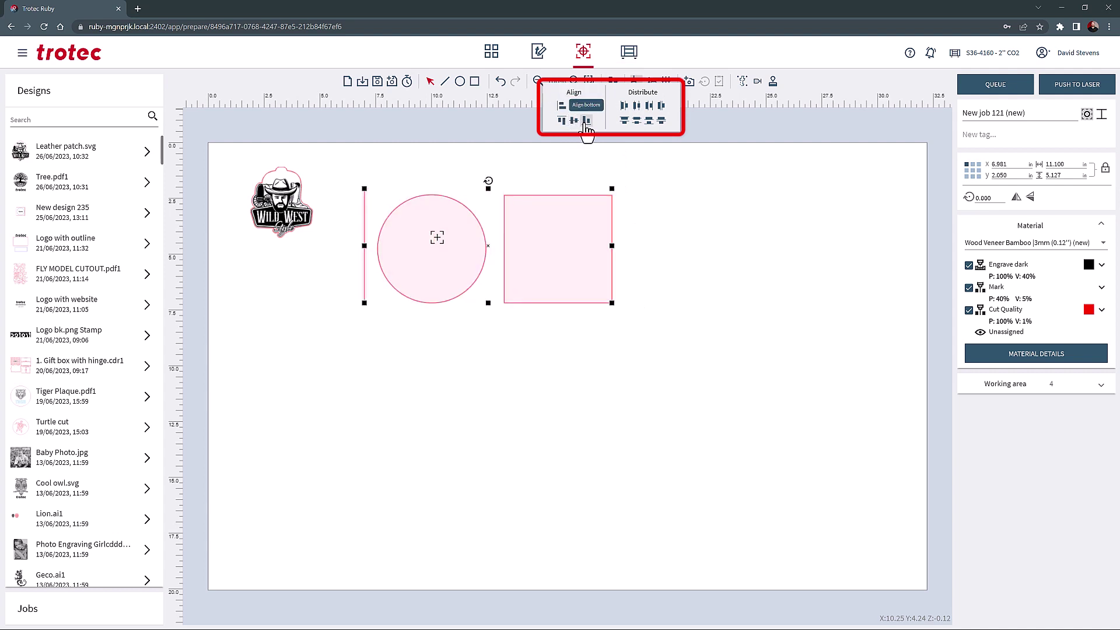
left_click(586, 120)
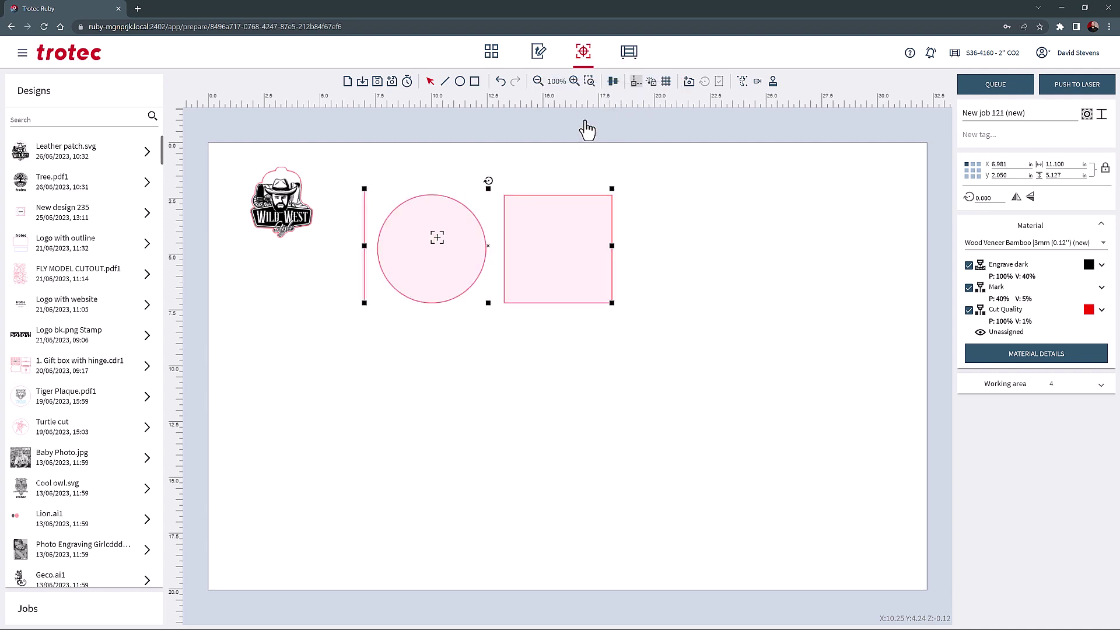
- Distribute the three shapes horizontally so the gaps between them are even
left_click(613, 84)
left_click(637, 105)
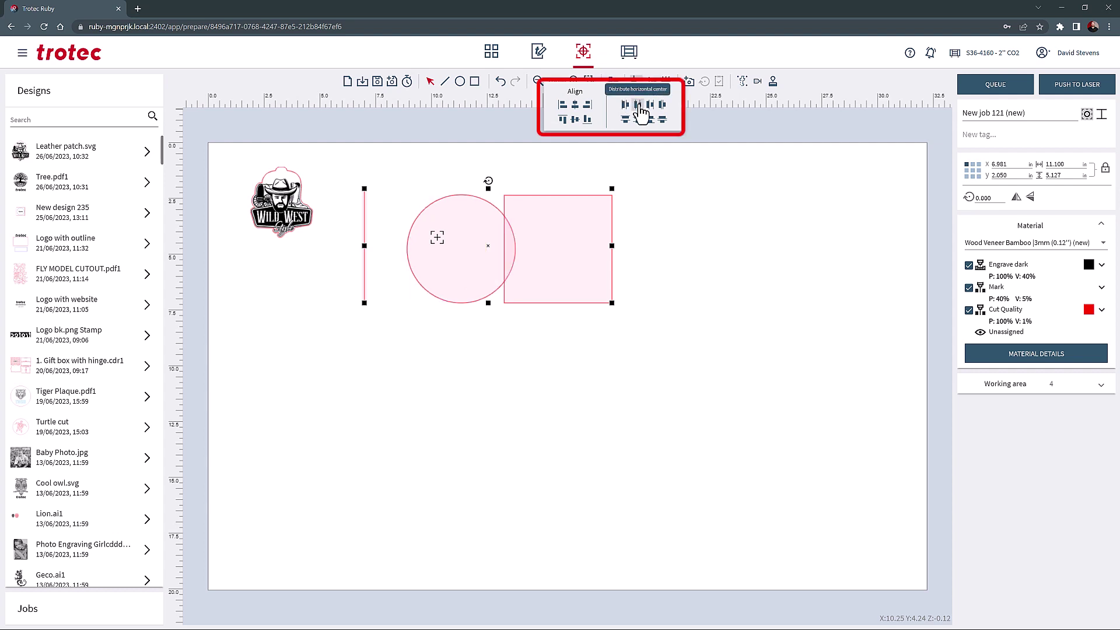
left_click(624, 105)
left_click(638, 106)
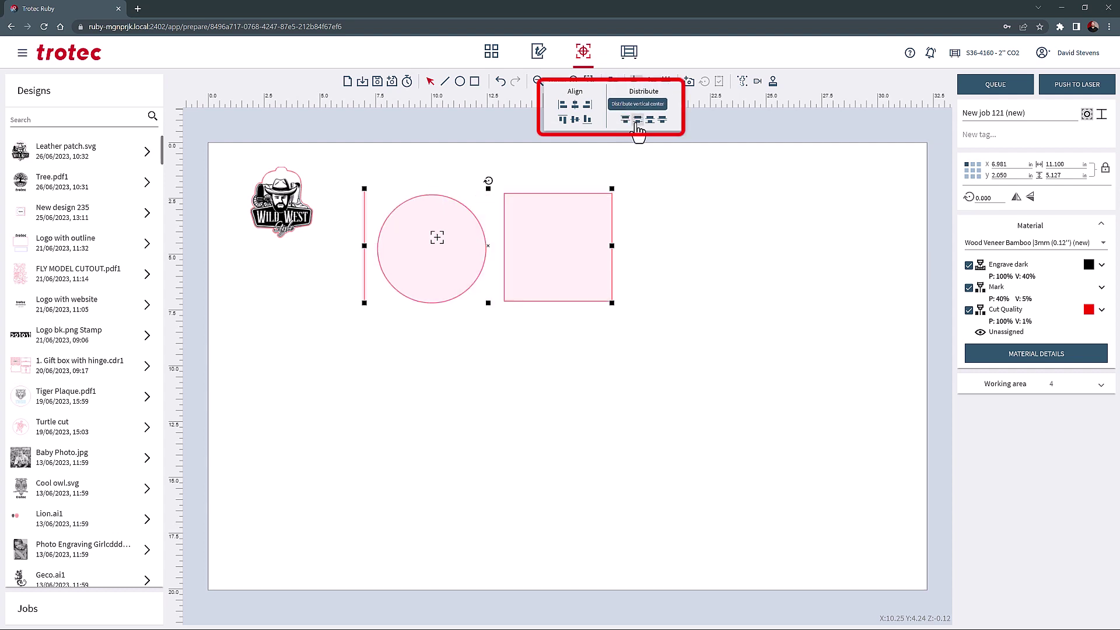
left_click(637, 107)
left_click(650, 106)
left_click(650, 120)
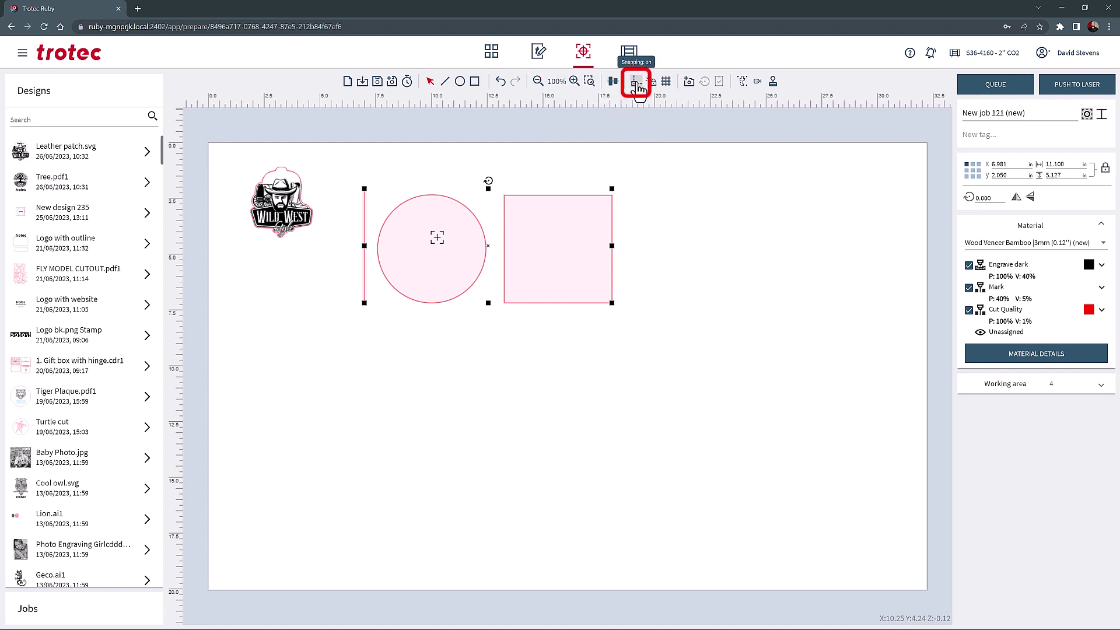
- Snap the square's corner to the circle's centre and move the line onto the circle's right edge
left_click(570, 215)
left_click_drag(540, 220, 432, 251)
left_click(537, 233)
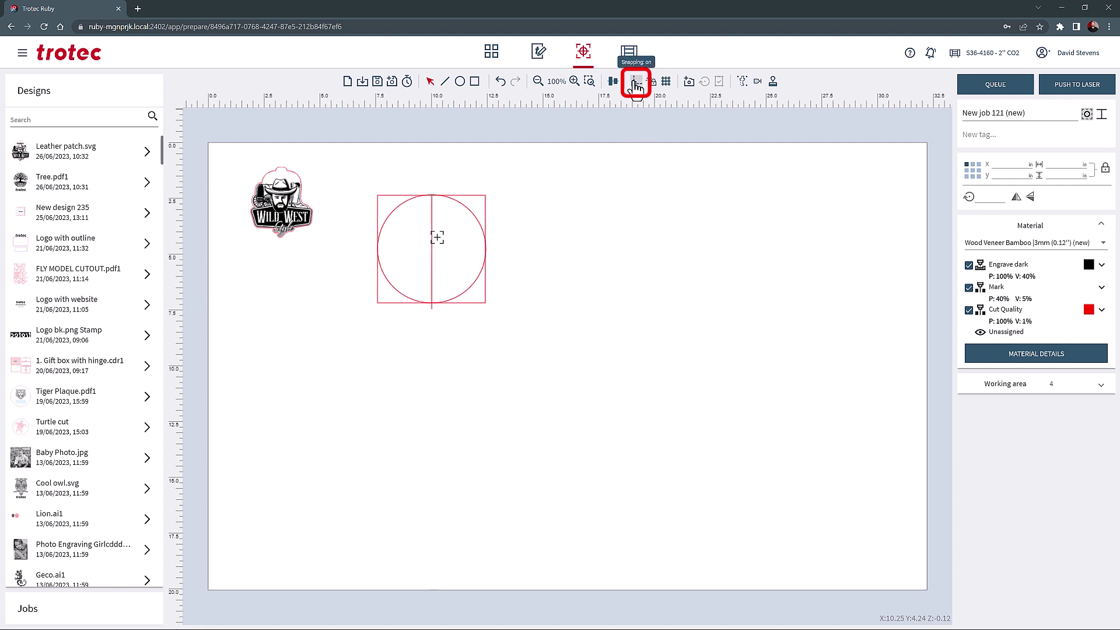
left_click_drag(431, 247, 627, 227)
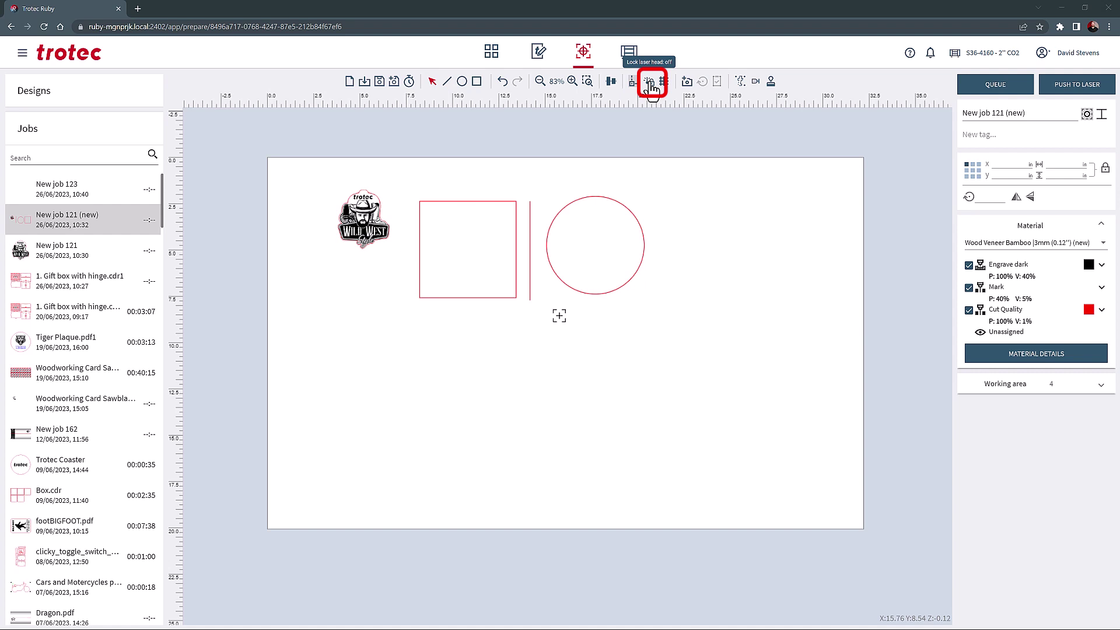
- Lock the laser head, drag its marker below the shapes, then unlock it
left_click(650, 86)
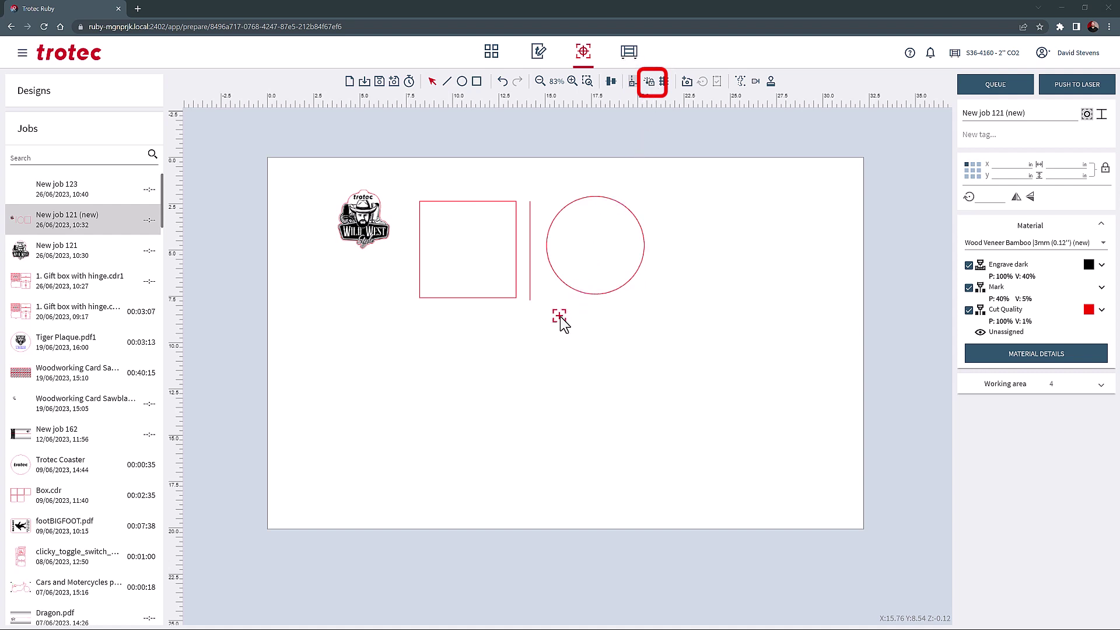
left_click_drag(561, 324, 647, 382)
left_click(650, 85)
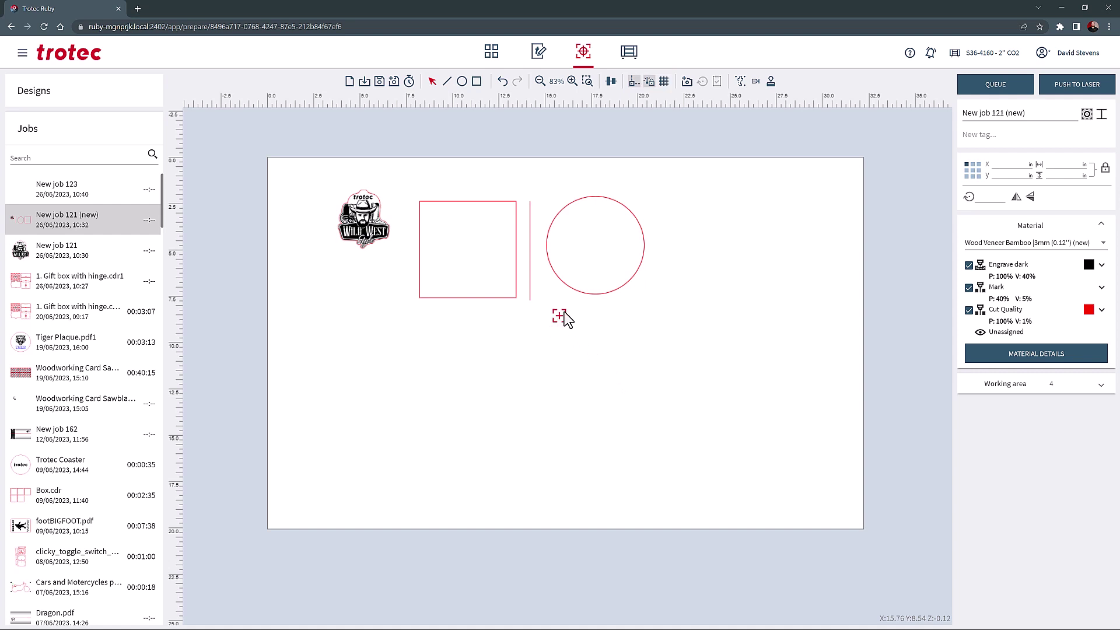
- Toggle the canvas grid on and off, then select and delete every object
left_click(664, 85)
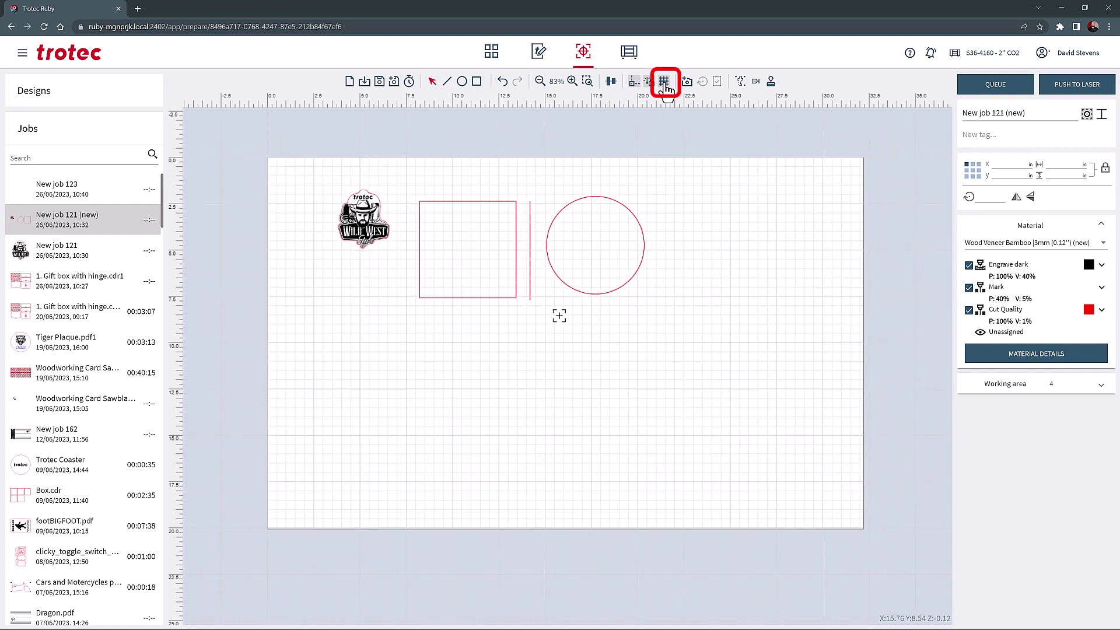
left_click(665, 85)
left_click_drag(292, 158, 691, 357)
key("Delete")
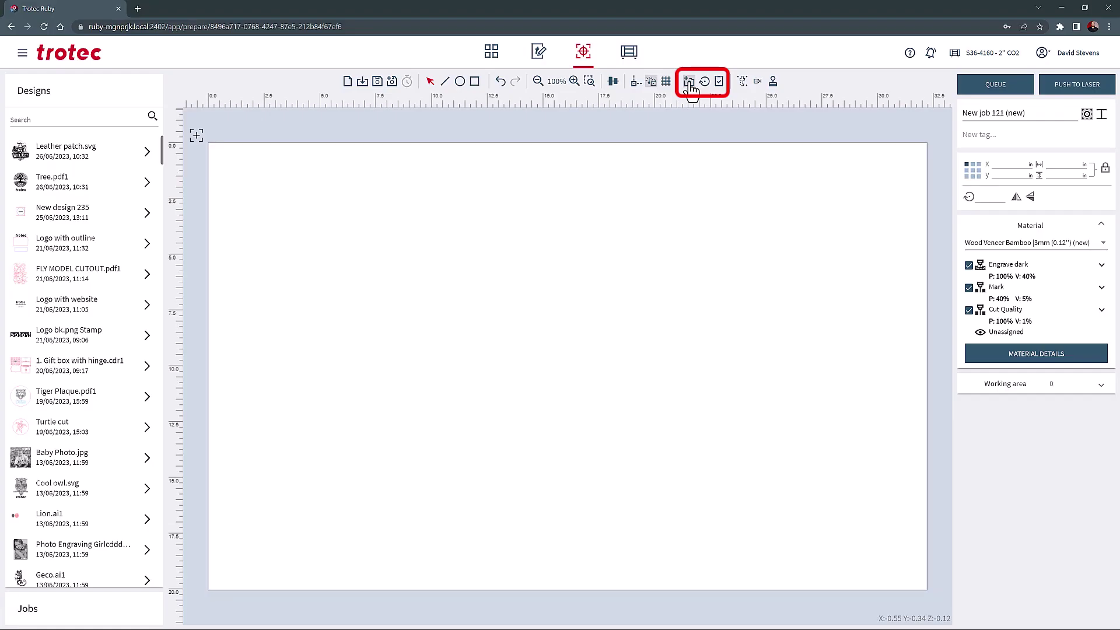
- Show and refresh the table camera image, then copy it to the clipboard
left_click(688, 83)
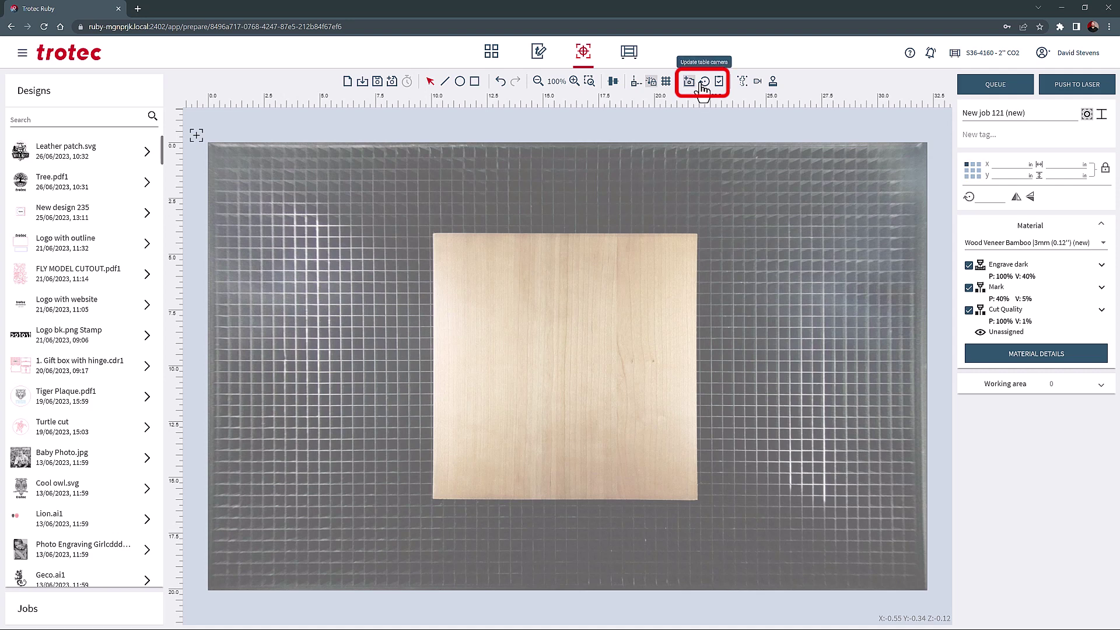
left_click(704, 81)
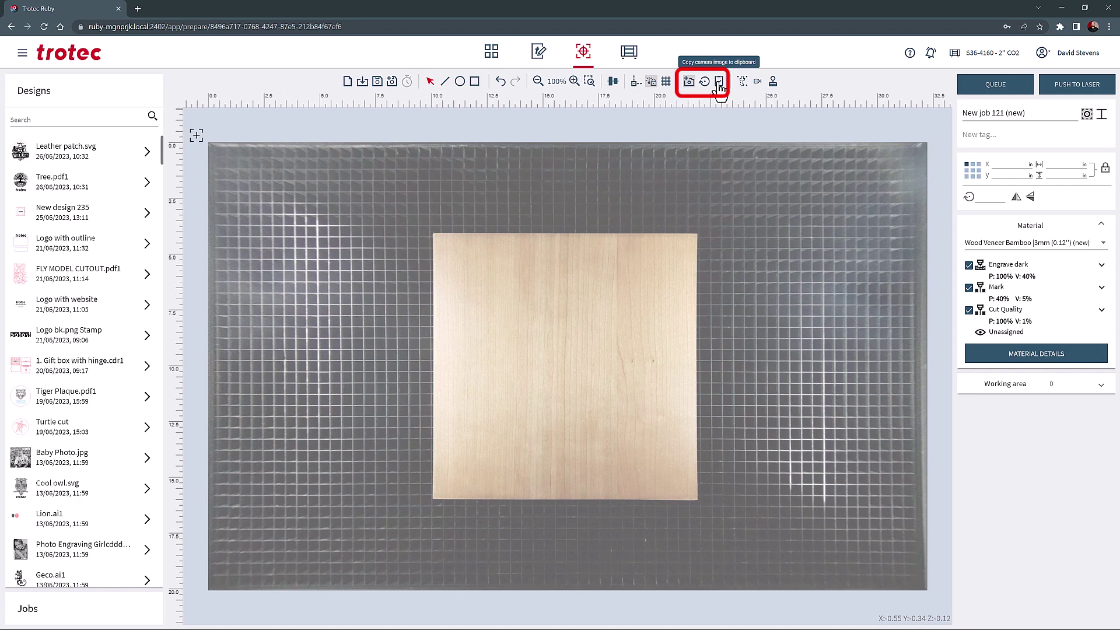
left_click(719, 82)
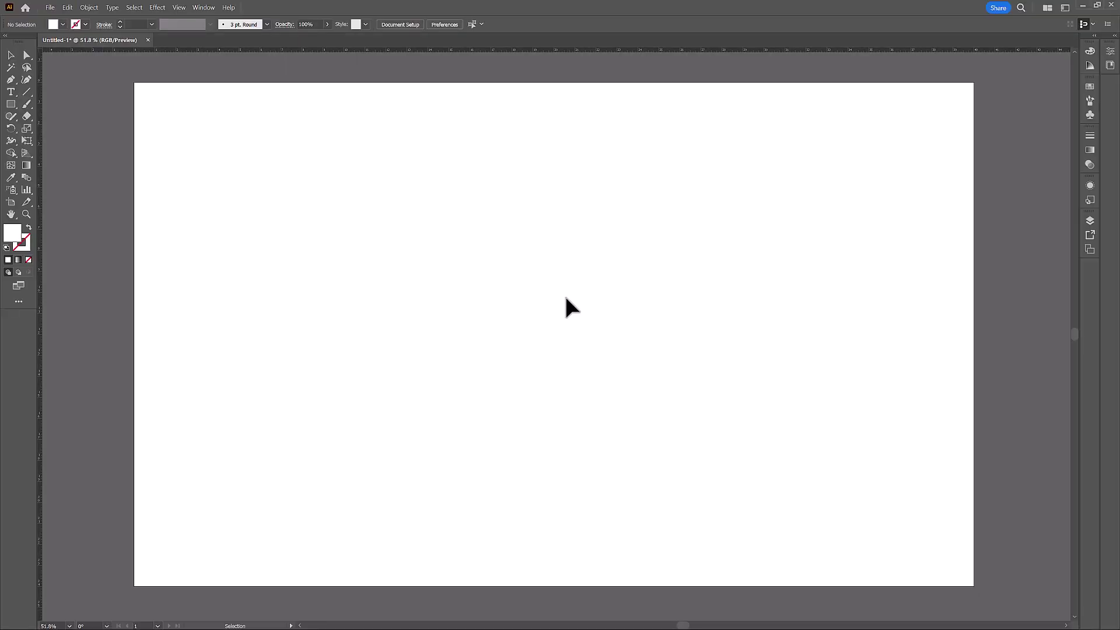
- Paste the camera photo in place on the Illustrator artboard and deselect it
left_click(68, 8)
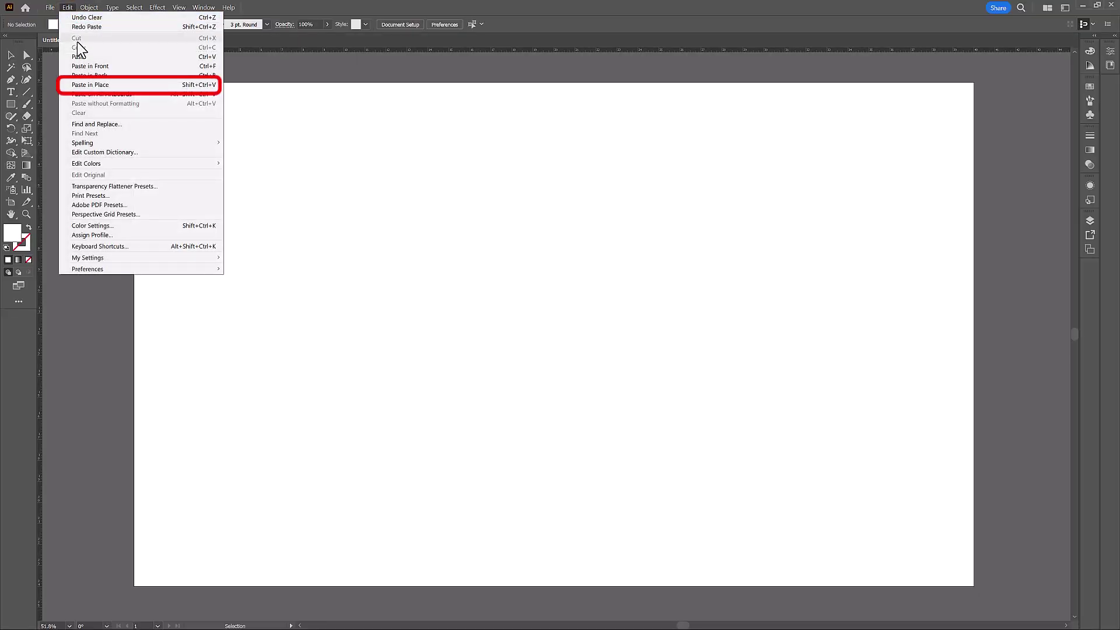
left_click(98, 83)
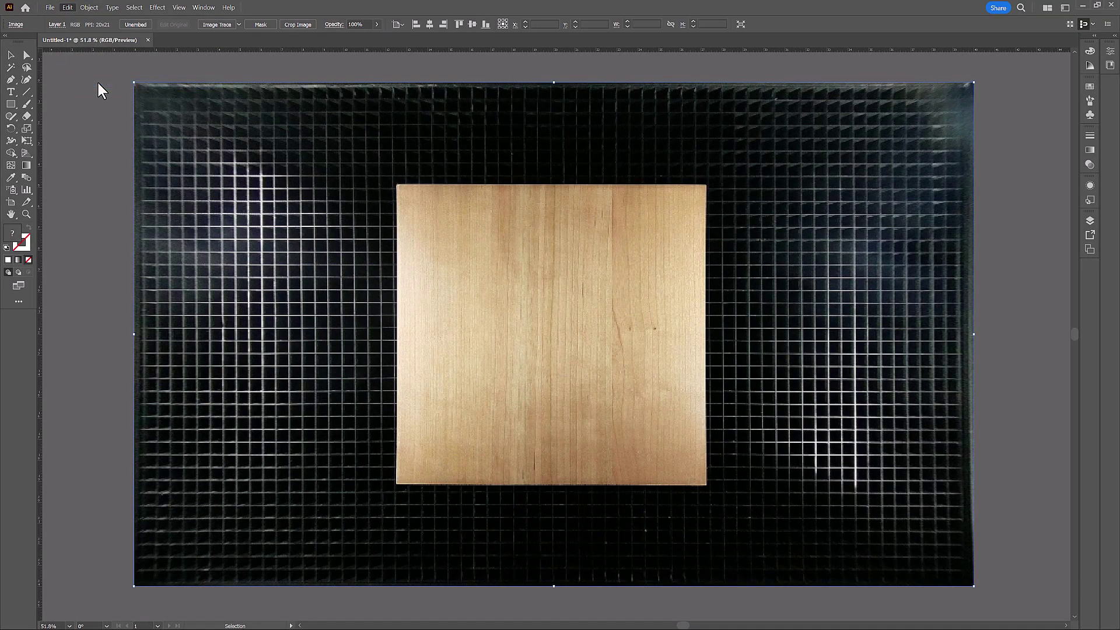
left_click(98, 83)
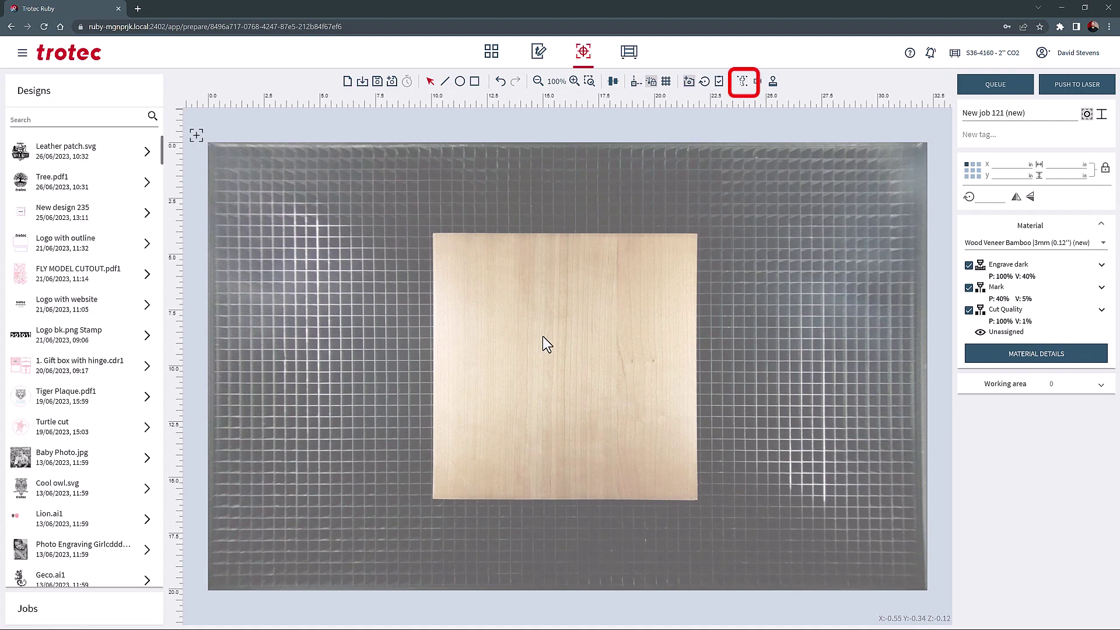
- Toggle Print&Cut, then switch the job to rotary engraving with a 3.937 diameter
left_click(743, 83)
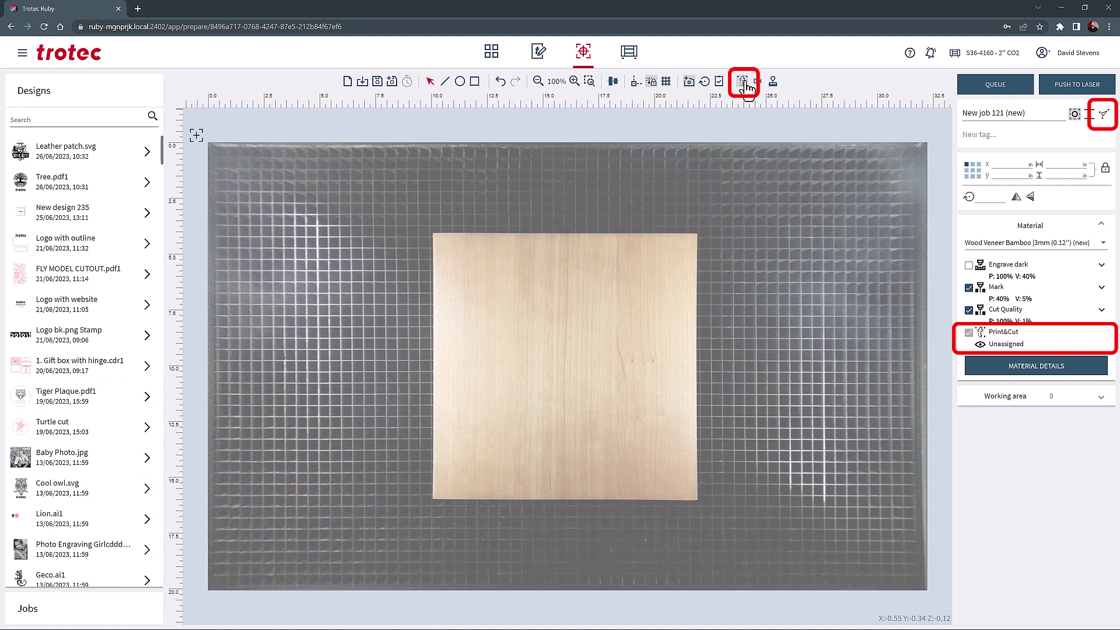
left_click(756, 82)
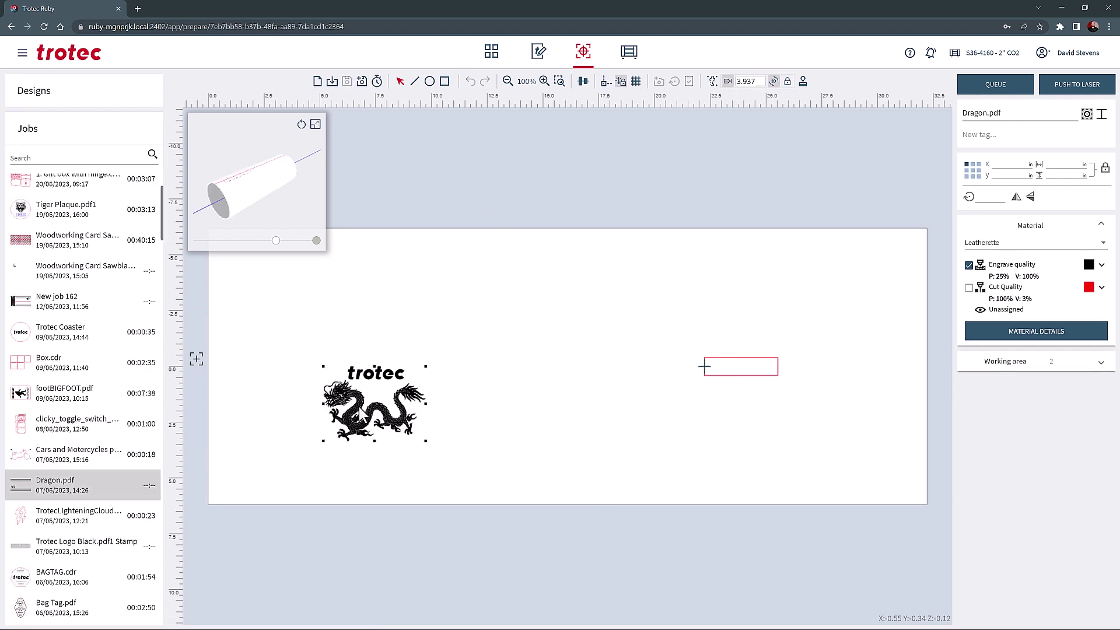
- Move the dragon artwork beside the red box, then enlarge and orbit the 3D cylinder preview
left_click_drag(398, 397, 811, 287)
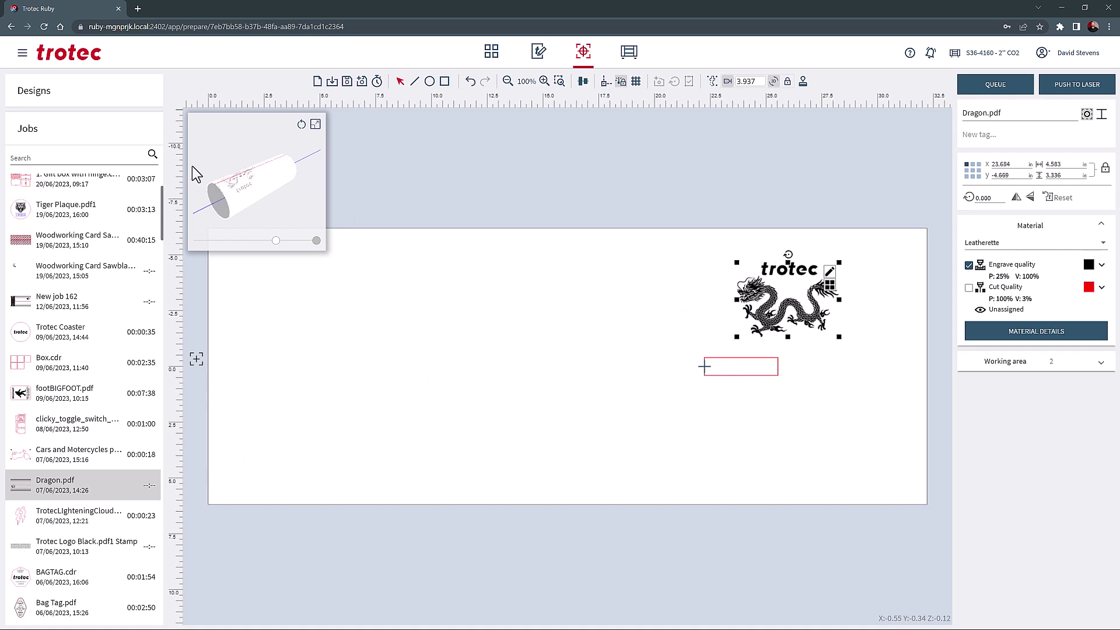
left_click(315, 124)
left_click_drag(275, 233, 433, 186)
left_click_drag(257, 245, 387, 280)
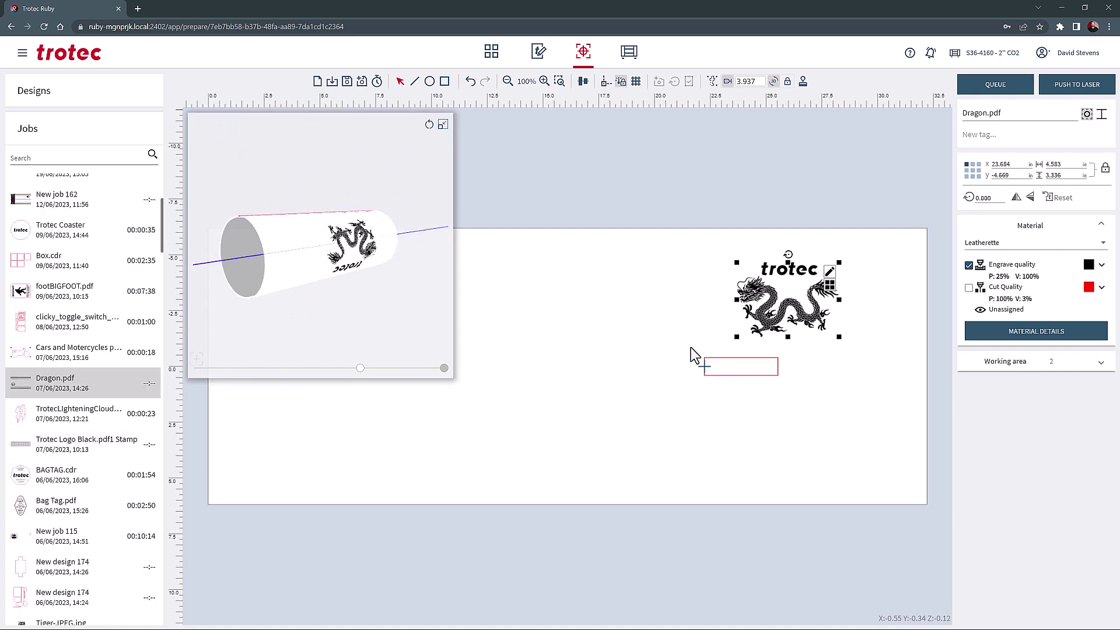
- Fine-tune the dragon artwork above the red rectangle, close the preview, and lock objects to rotary
left_click_drag(697, 349, 801, 401)
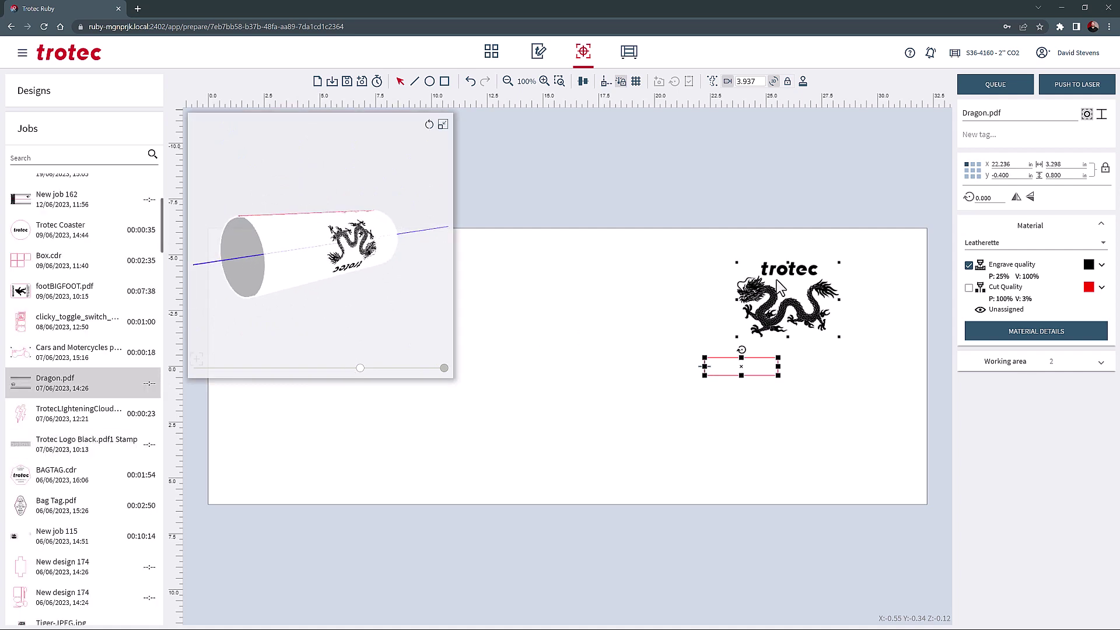
mouse_move(768, 286)
left_mouse_down()
mouse_move(719, 286)
mouse_move(756, 304)
left_mouse_up()
left_click_drag(344, 230, 260, 191)
left_click(774, 81)
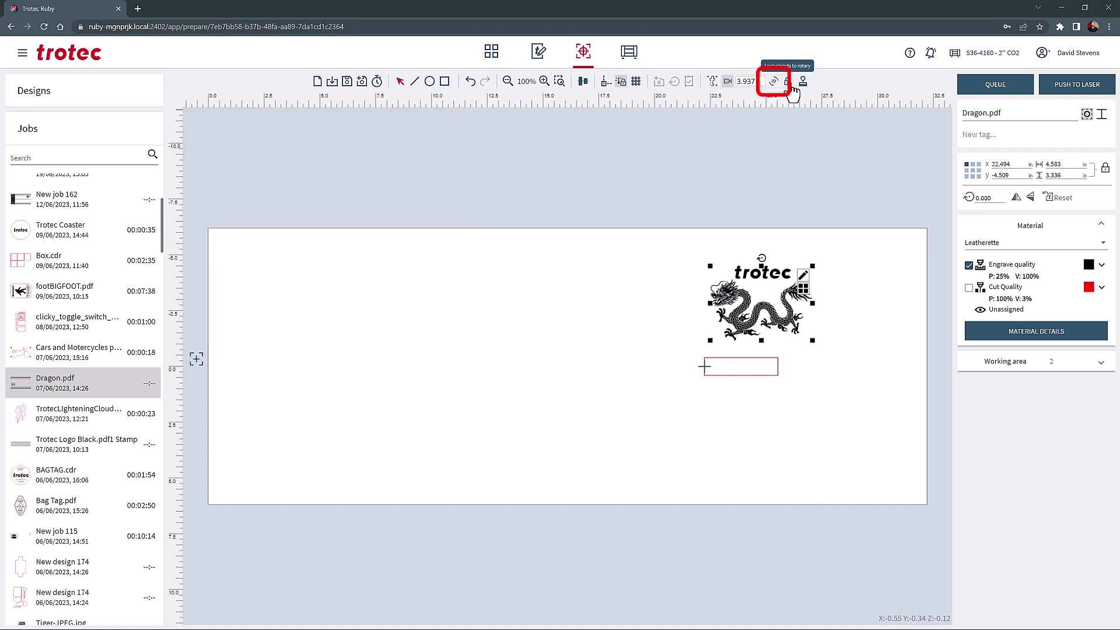
left_click(788, 82)
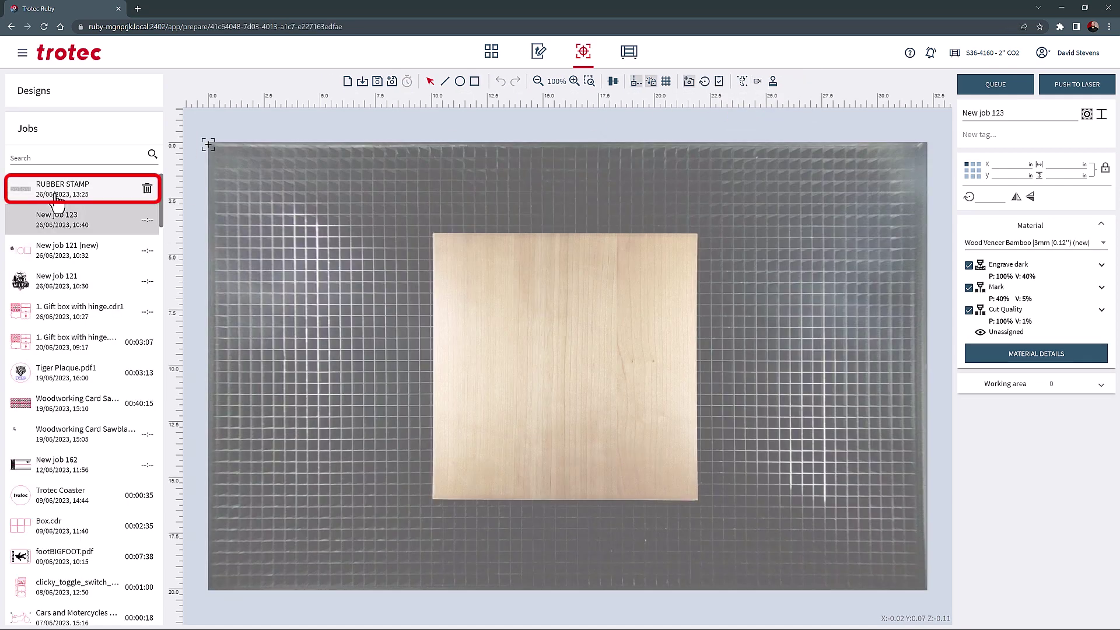
- Open the RUBBER STAMP job without saving, and convert the mirrored trotec graphic into a rubber stamp
left_click(57, 199)
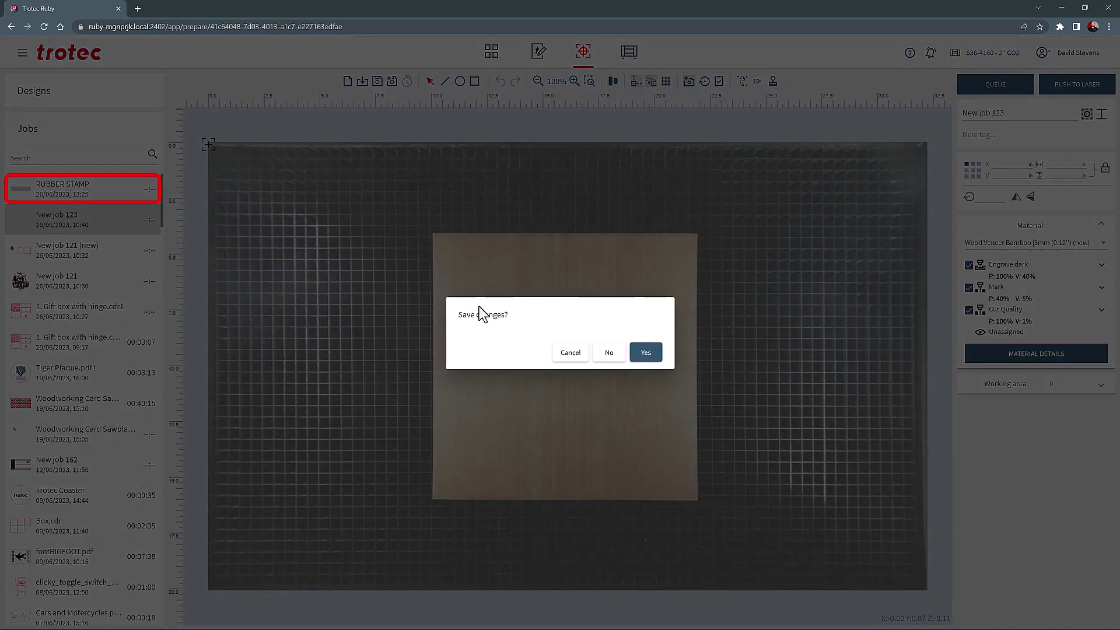
left_click(606, 362)
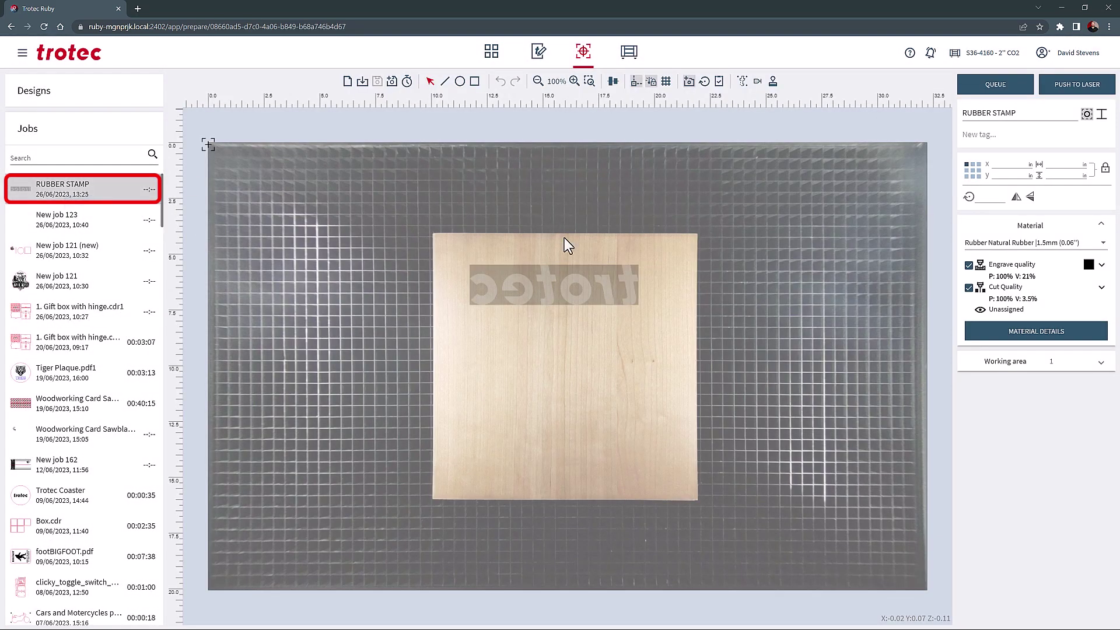
left_click(579, 284)
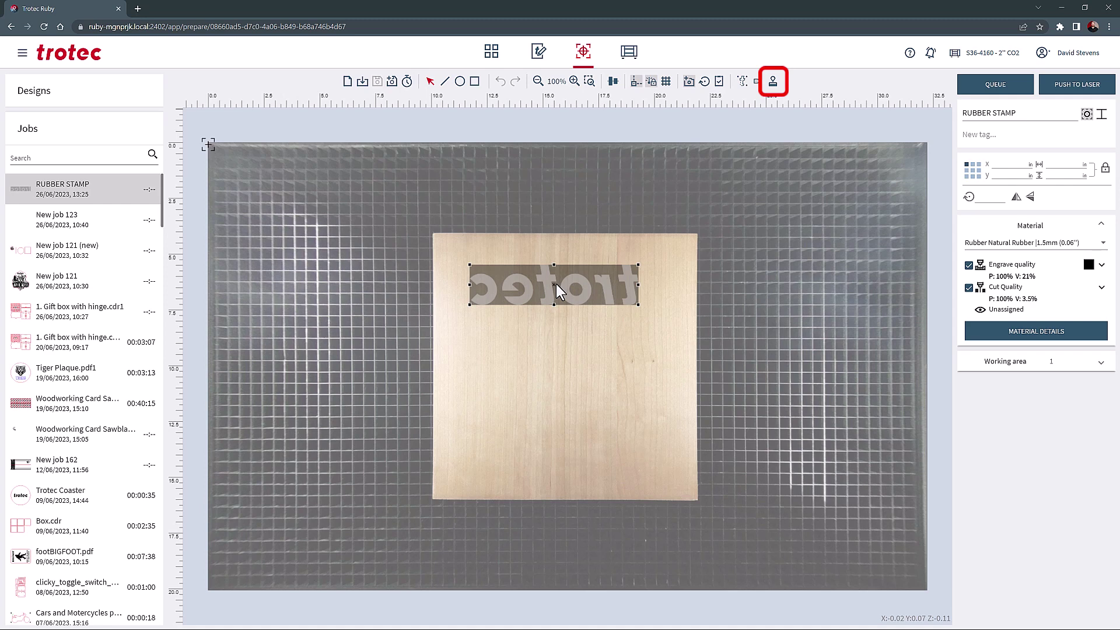
left_click(682, 229)
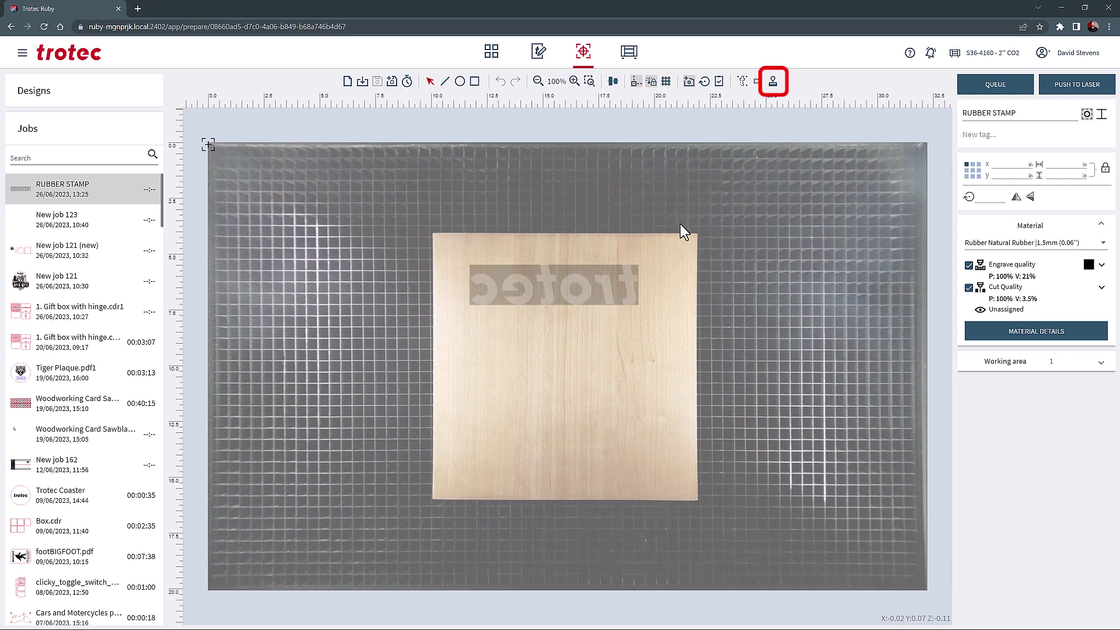
left_click(772, 85)
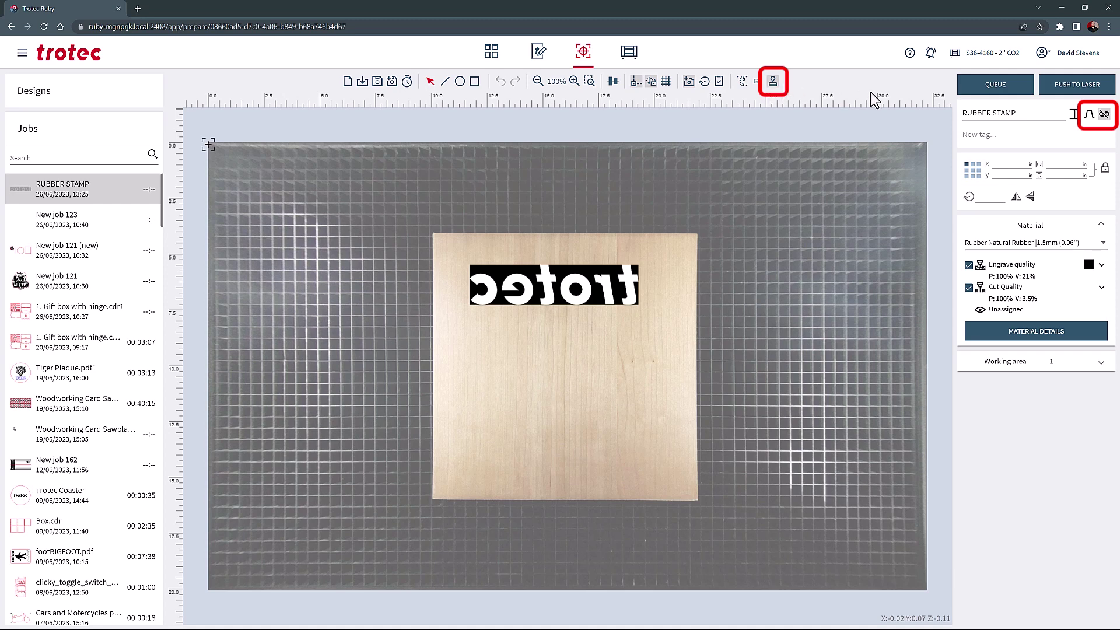
- Review the stamp shoulder type options, trying a different shape, then open the links options
left_click(1089, 117)
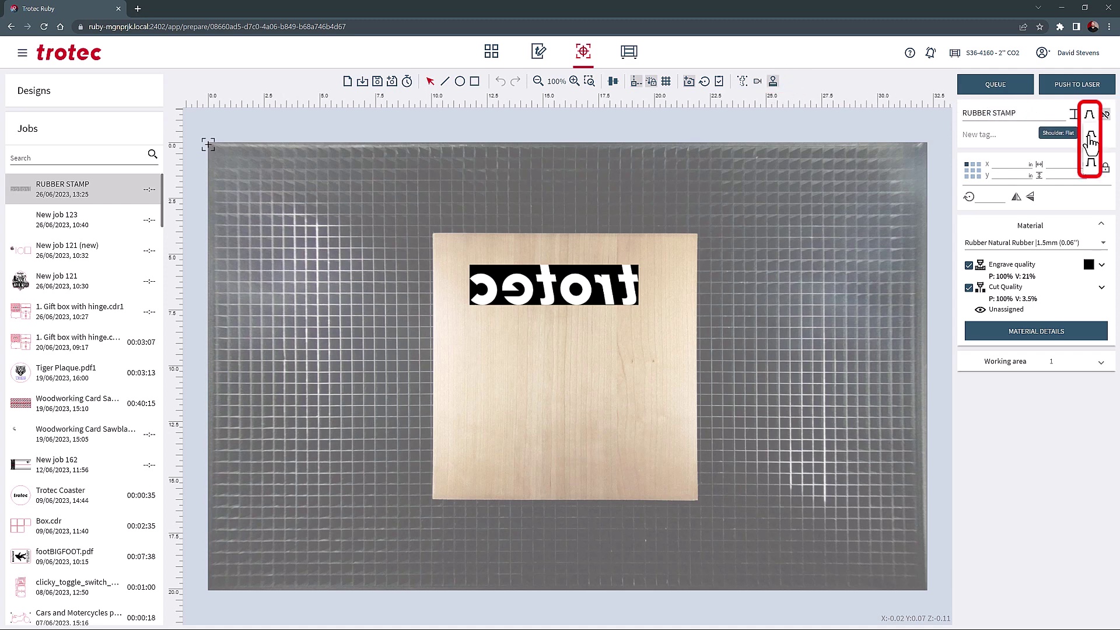
left_click(1091, 163)
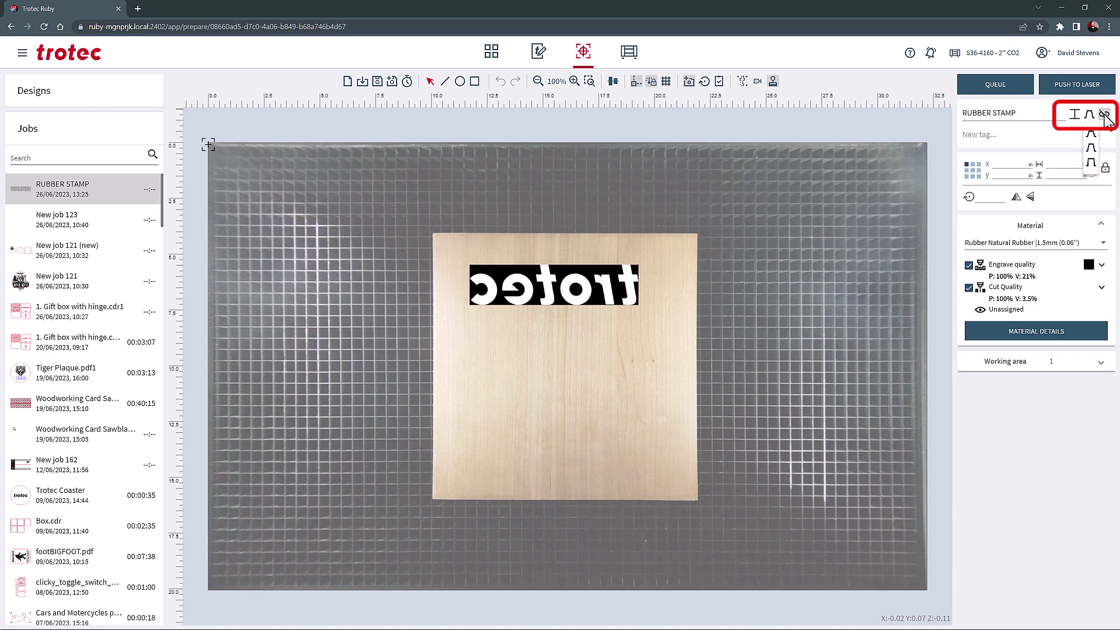
left_click(1104, 115)
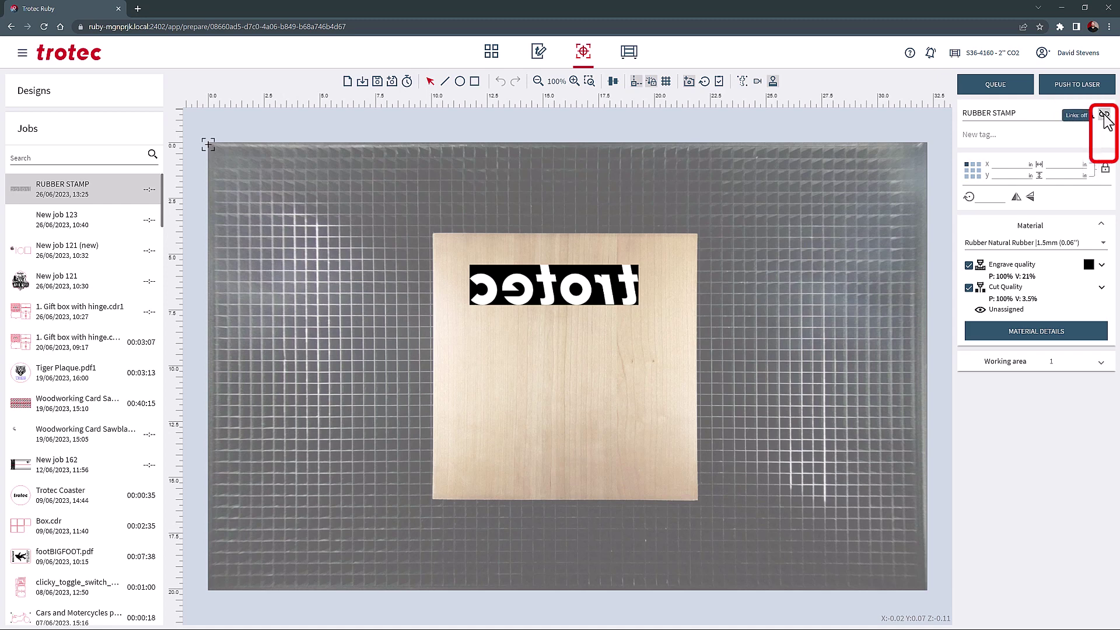
left_click(1105, 119)
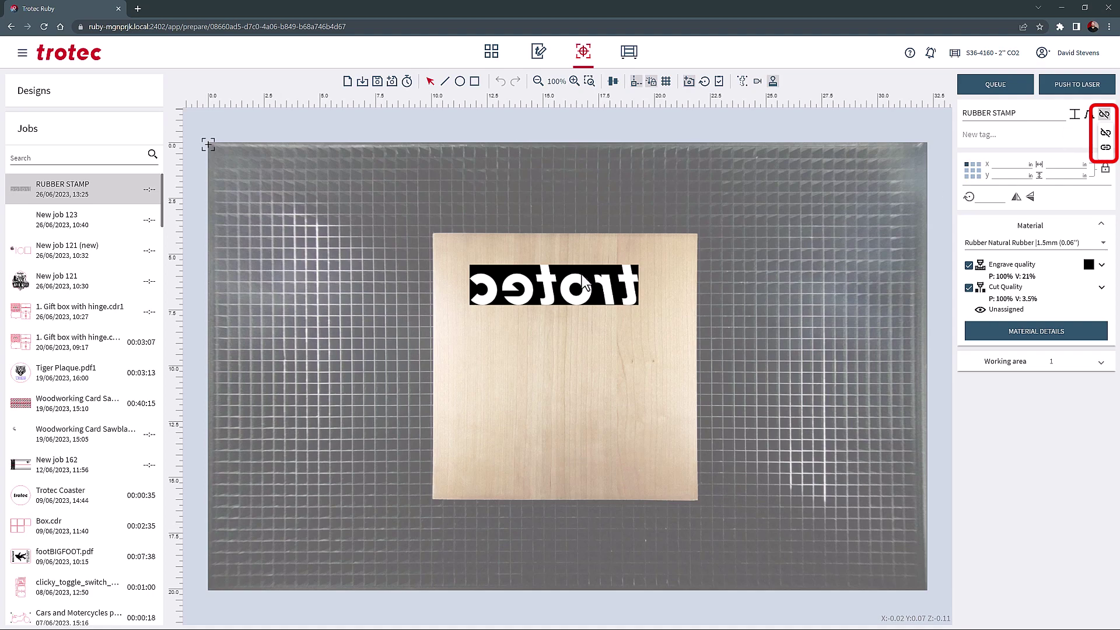
- Start a new job without saving changes and bring up the keyboard shortcuts help
left_click(348, 85)
left_click(645, 352)
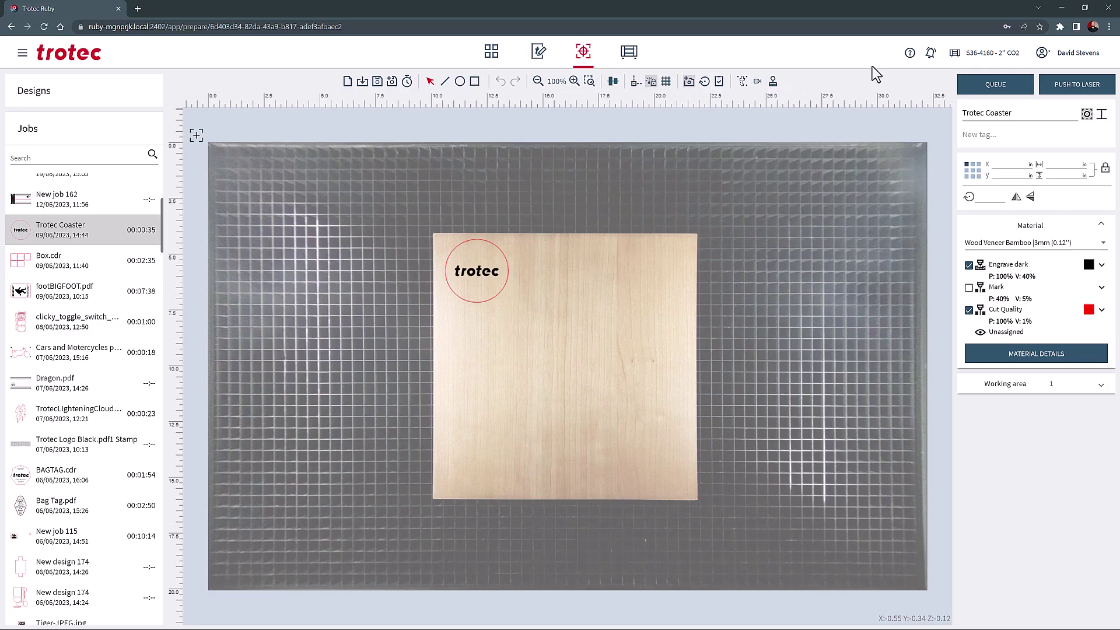
left_click(912, 57)
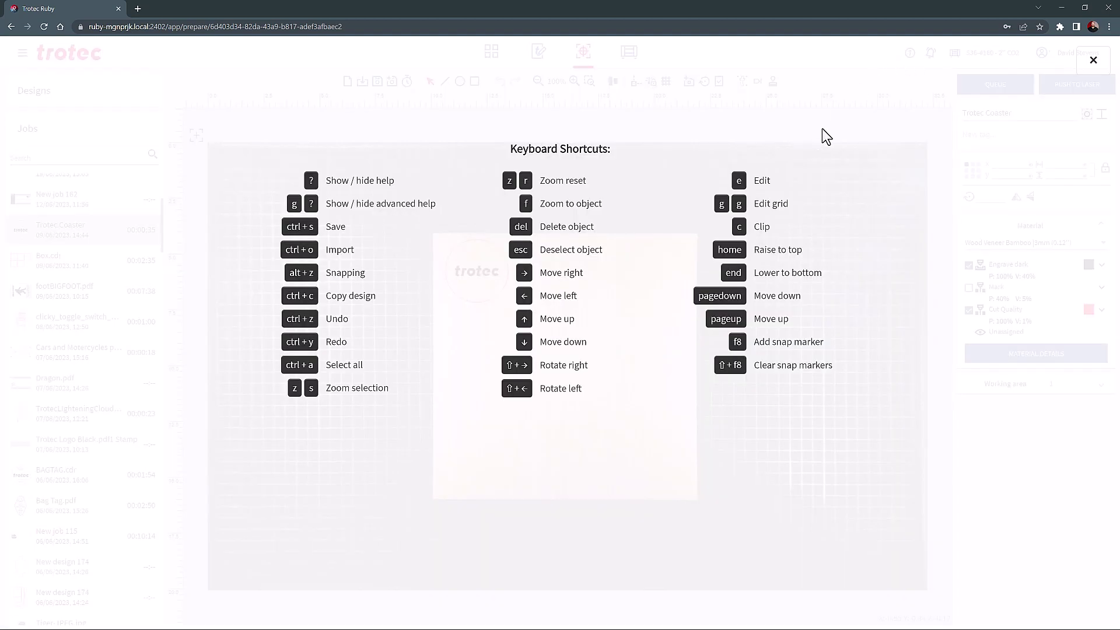
- Close the shortcuts help, then open and close the recent notifications list
left_click(1093, 60)
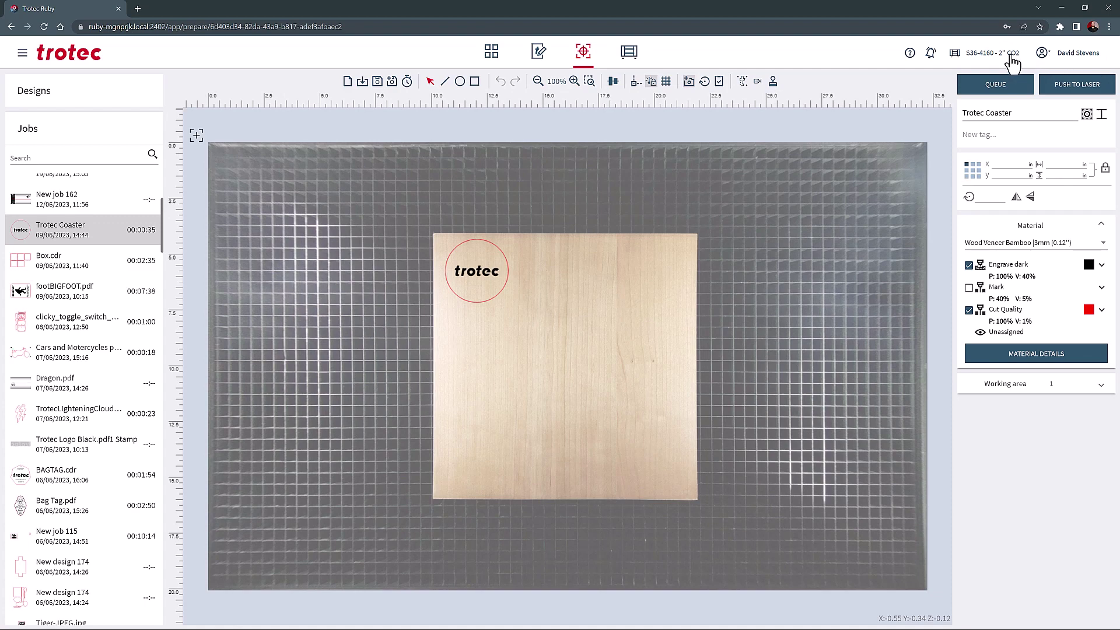
left_click(931, 54)
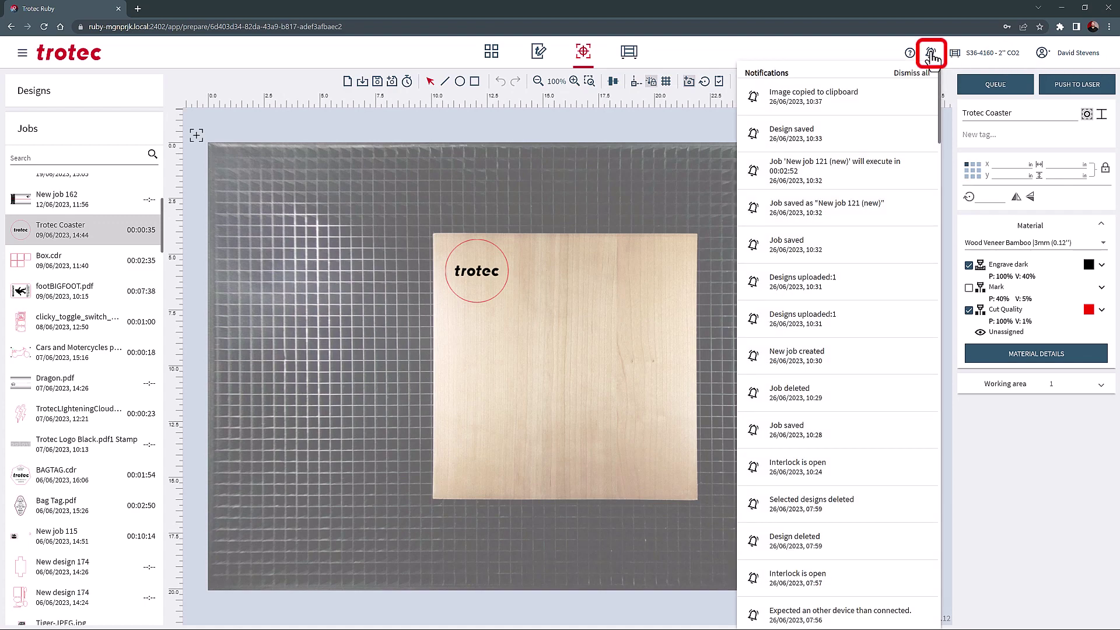
left_click(931, 56)
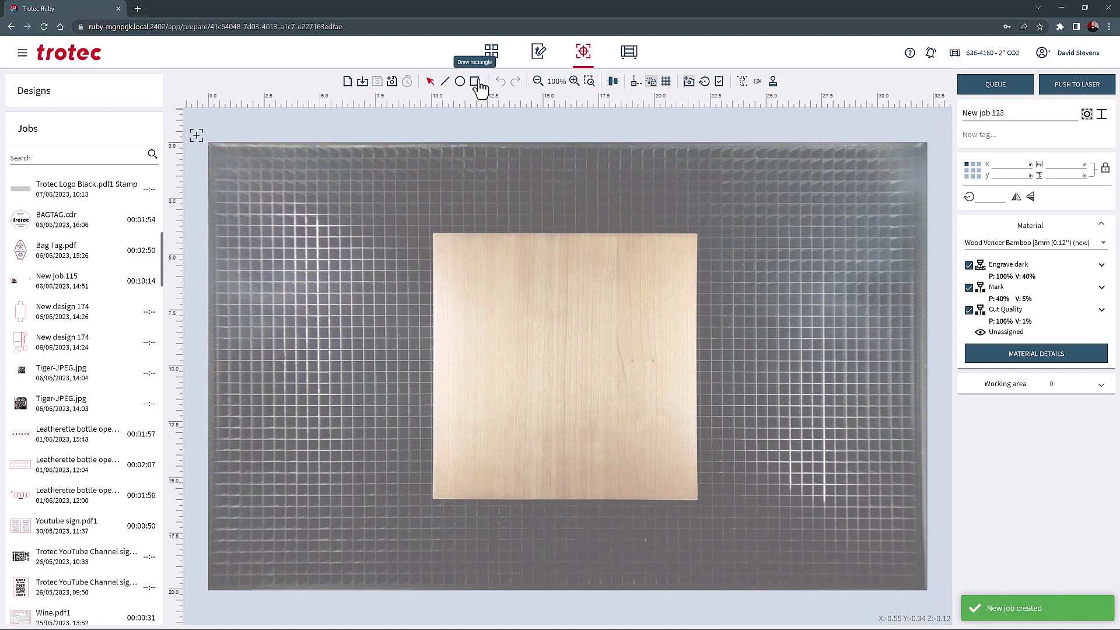
- Draw a rectangle near the board's top-left and paste a copy beside it
left_click(476, 82)
left_click_drag(438, 239, 498, 299)
key("ctrl+c")
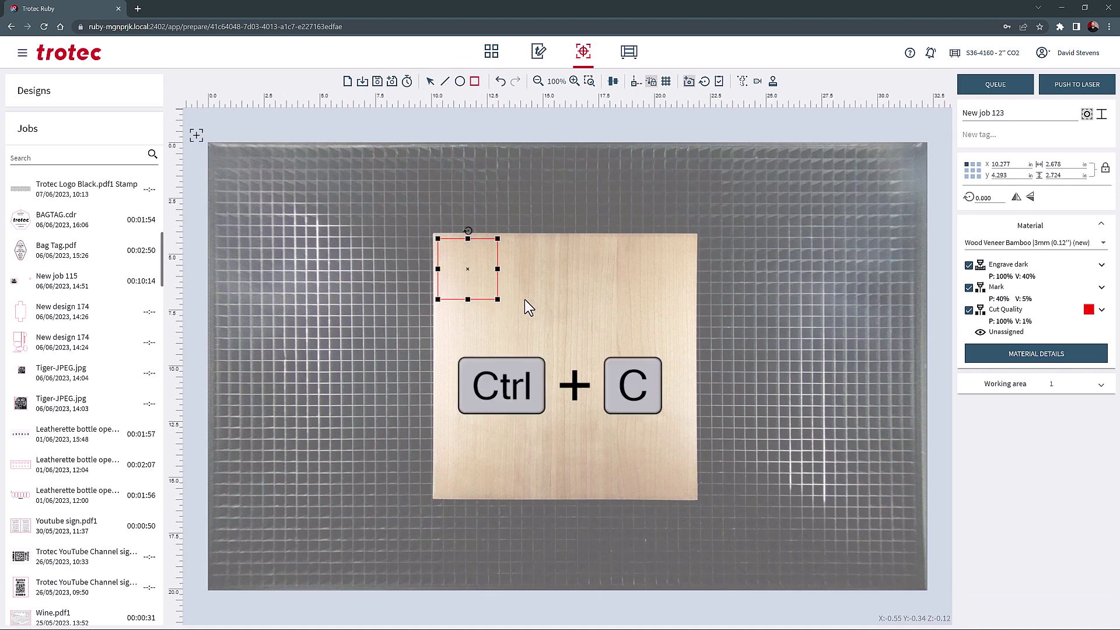
key("ctrl+v")
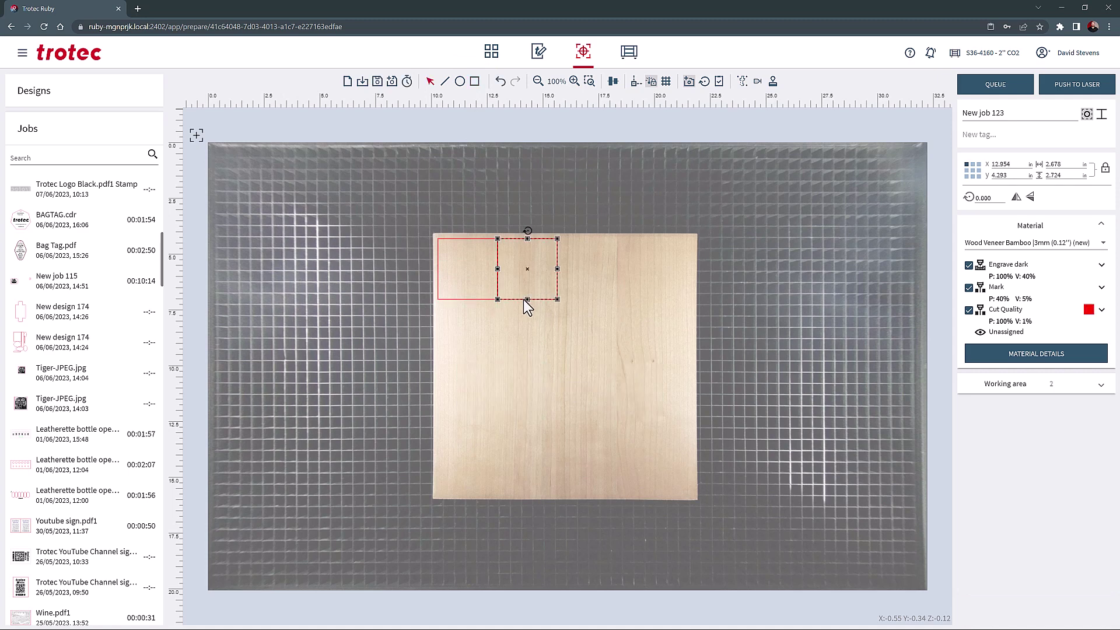
scroll(497, 268, "up", 5)
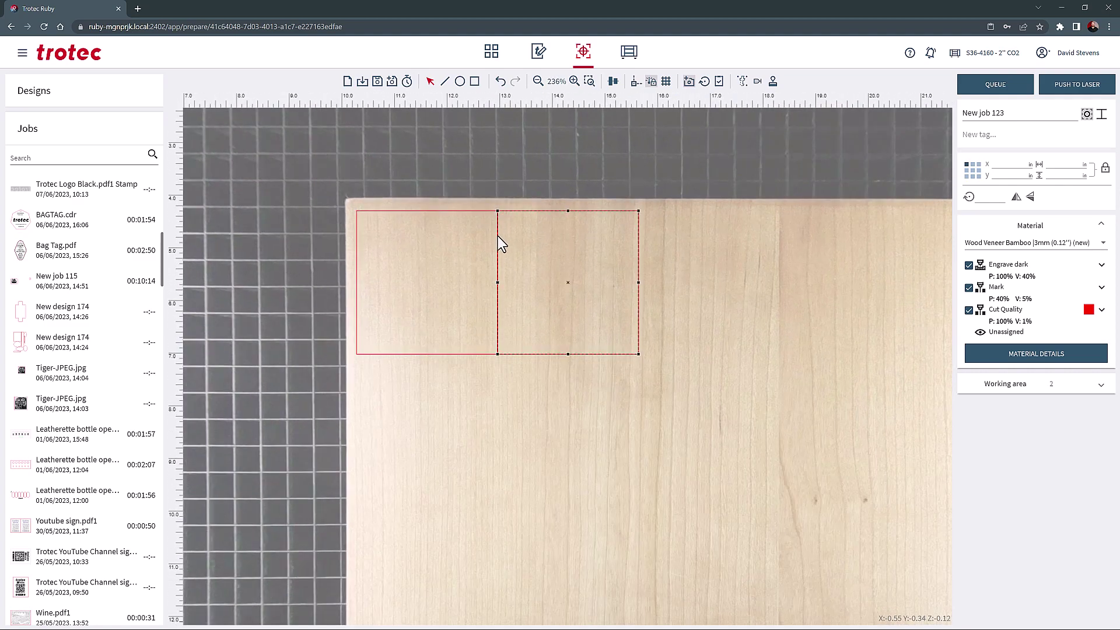
- Set Skip overlapping cutlines to Straight lines only for the adjacent rectangles
left_click(495, 268)
left_click(1103, 116)
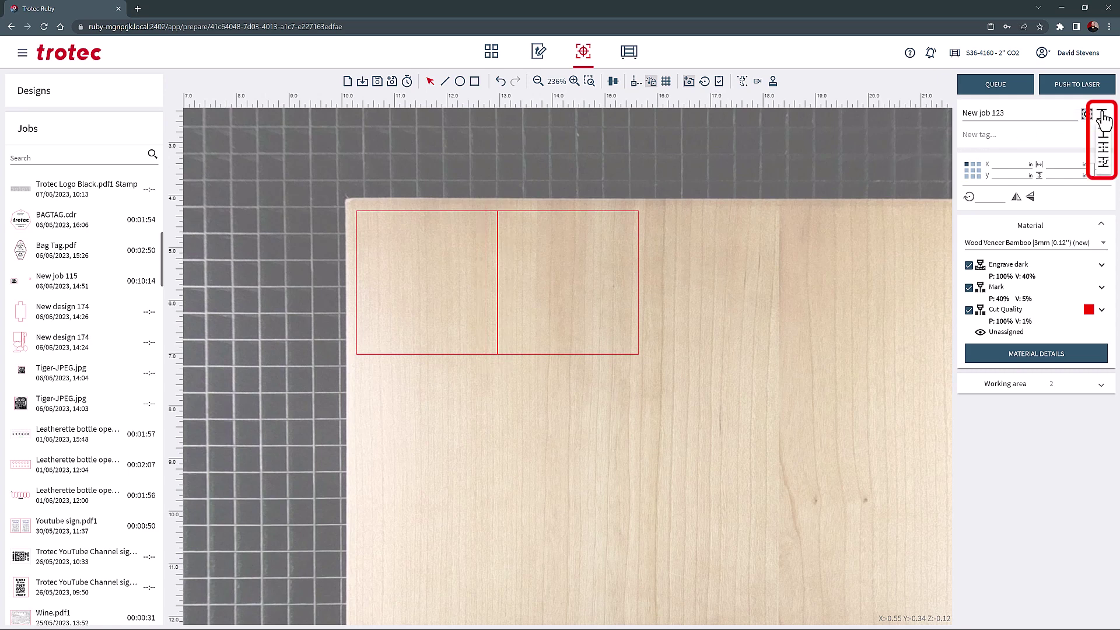
left_click(1104, 151)
left_click(522, 236)
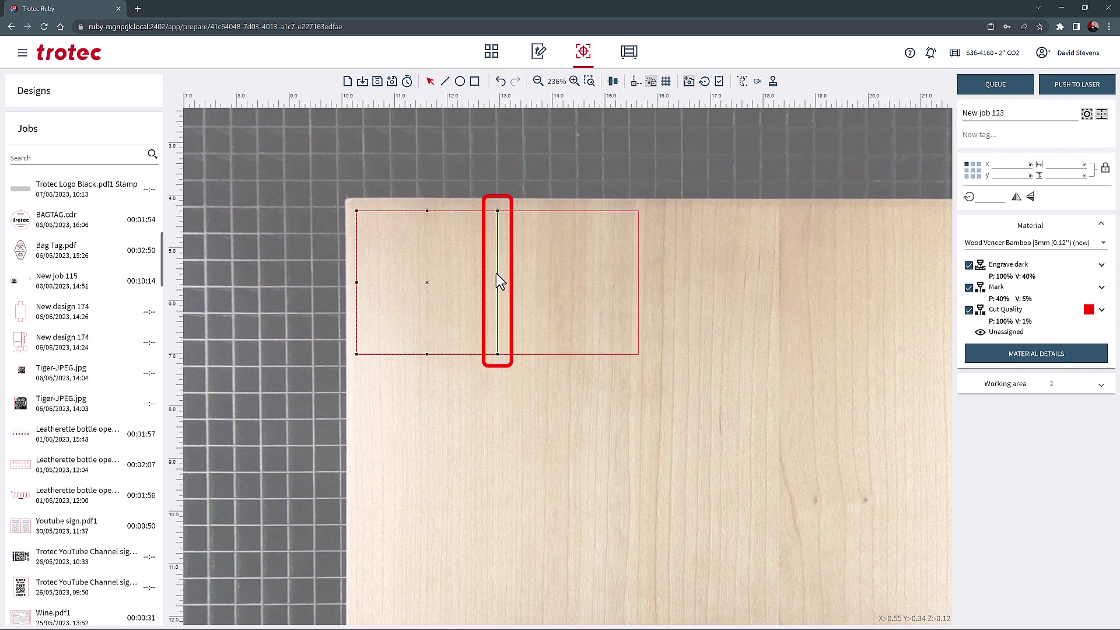
left_click(465, 119)
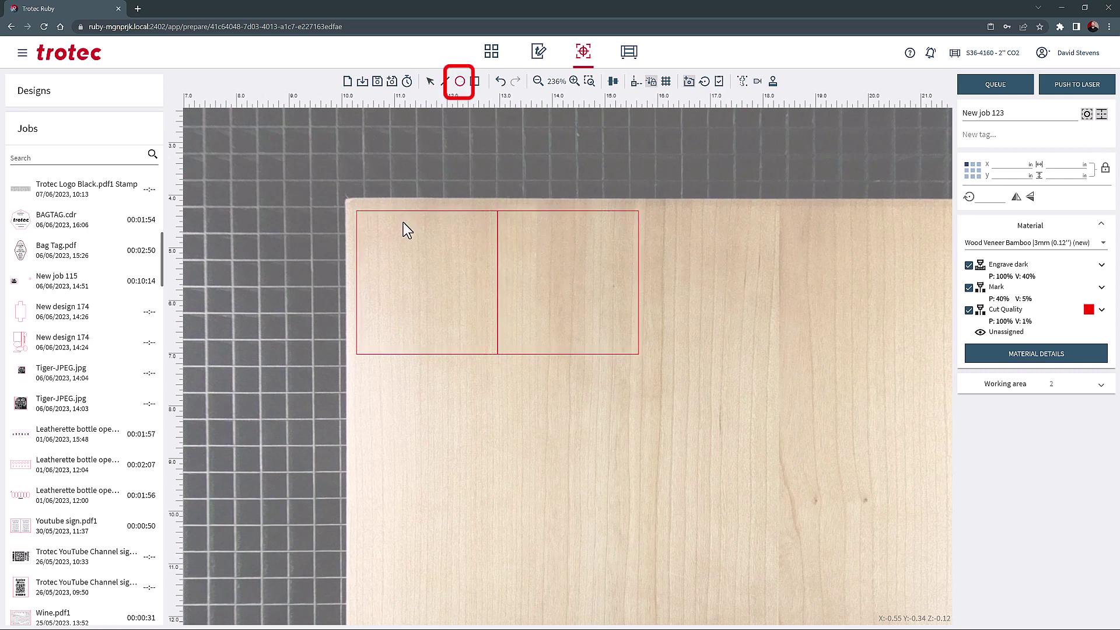
- Draw a circle, move it inside the left rectangle, and enable Inner geometry first
left_click_drag(429, 394, 527, 499)
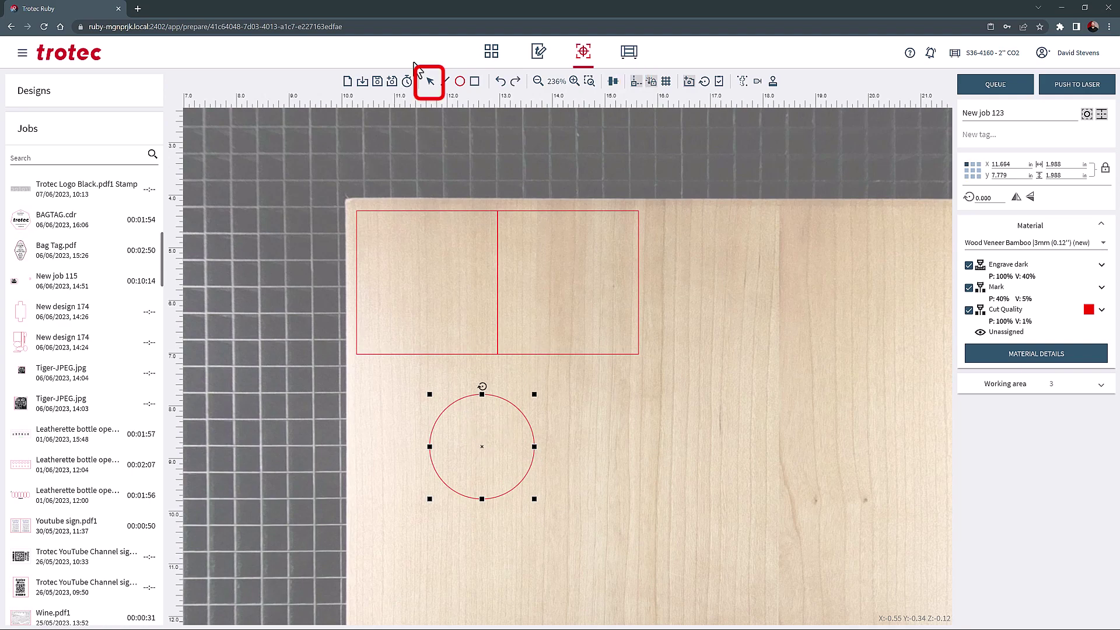
left_click(431, 83)
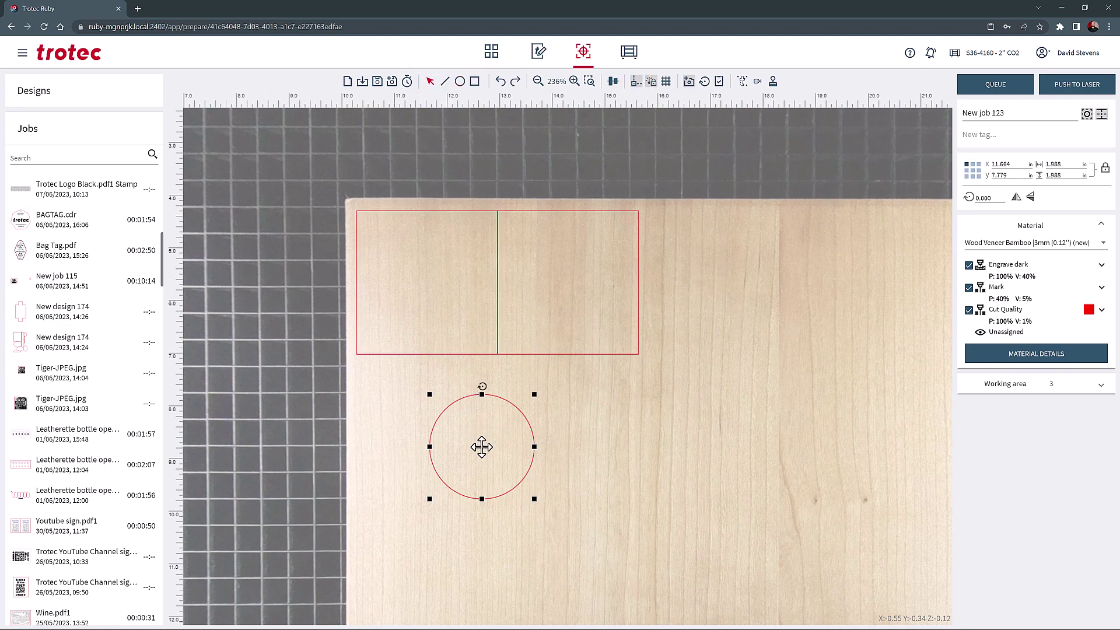
left_click_drag(475, 431, 430, 284)
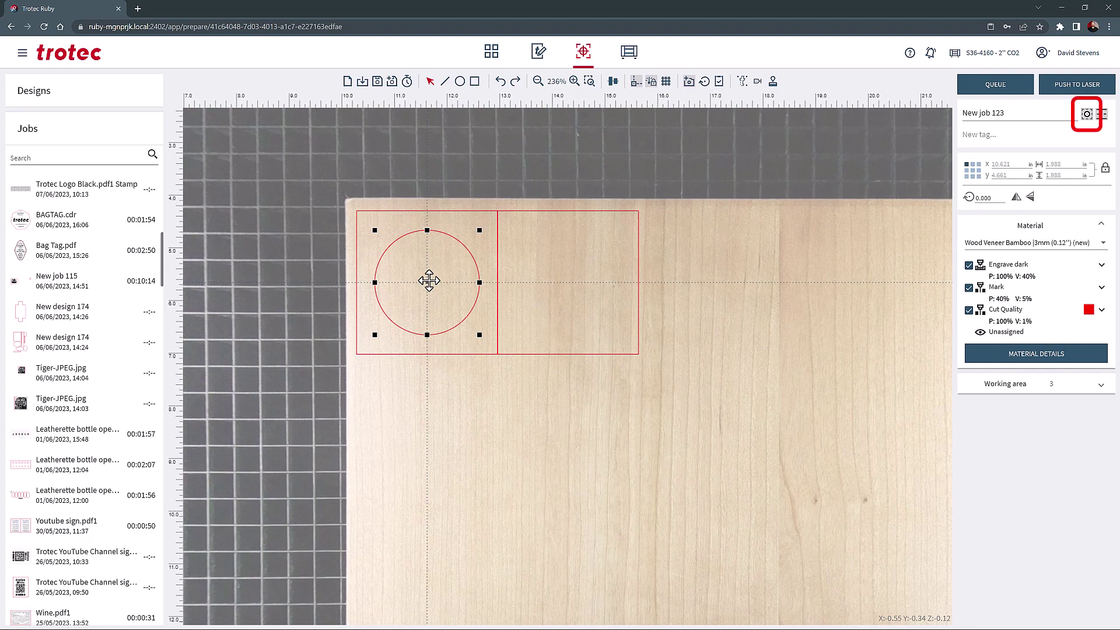
left_click(1088, 115)
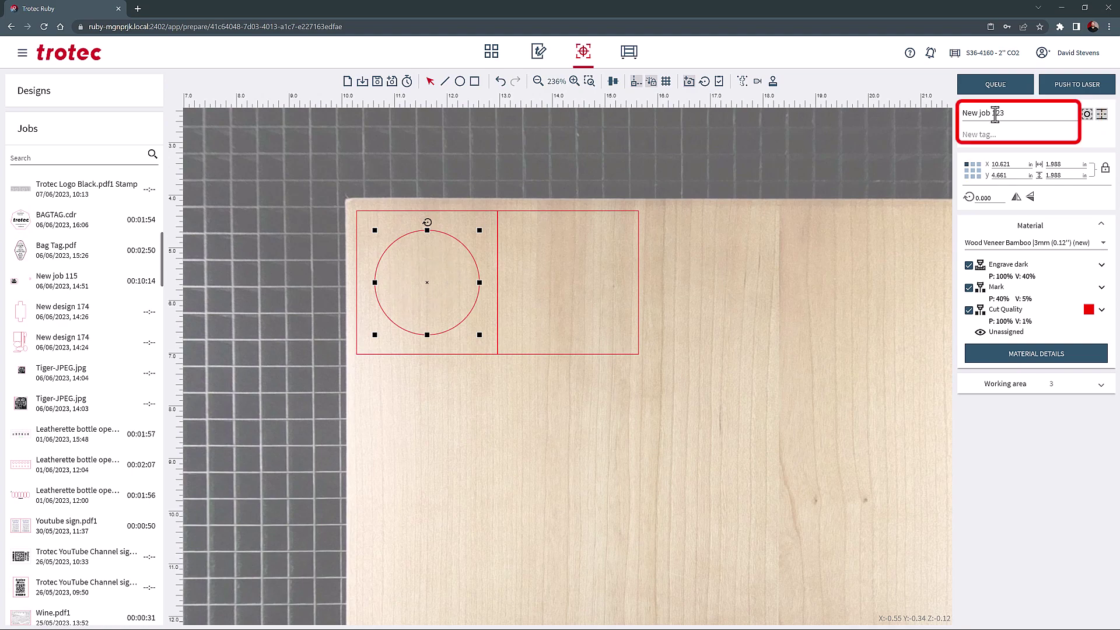
- Tag the job 'Mask material before cut'
left_click(989, 135)
type("Mask material before cut")
key("Return")
left_click(897, 278)
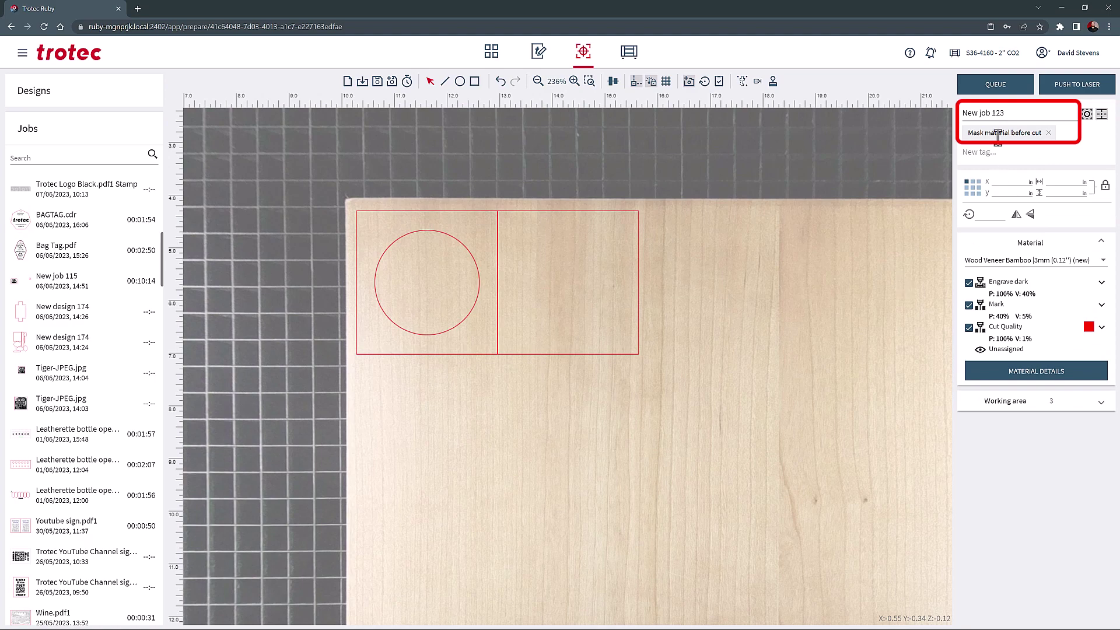
- Rename the job 'Square cut' and delete the right square
left_click_drag(1009, 113, 961, 114)
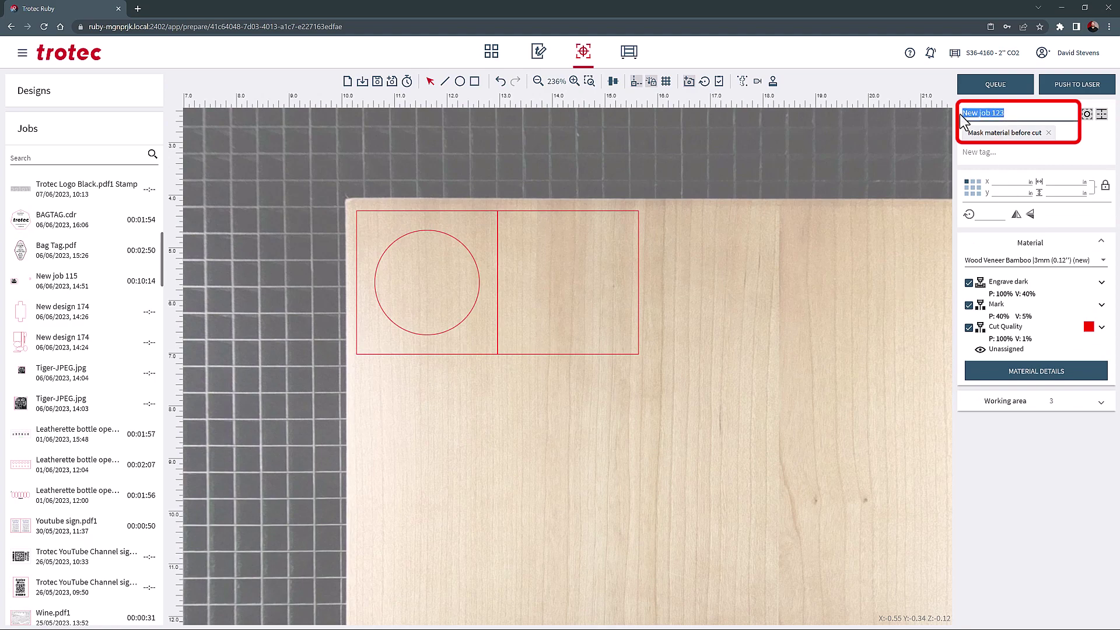
type("Square cut")
left_click(920, 285)
left_click_drag(482, 189, 739, 378)
key("Delete")
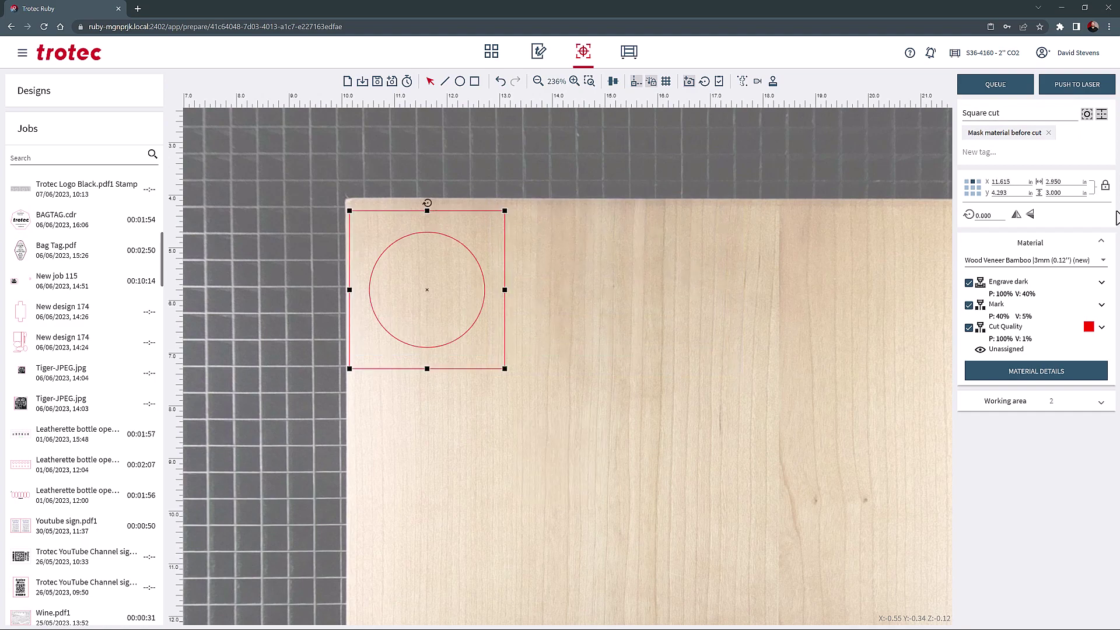
- Set the box width to 3.000 to make it square, then select square and circle together
left_click(1053, 183)
type("3")
key("Return")
left_click(582, 325)
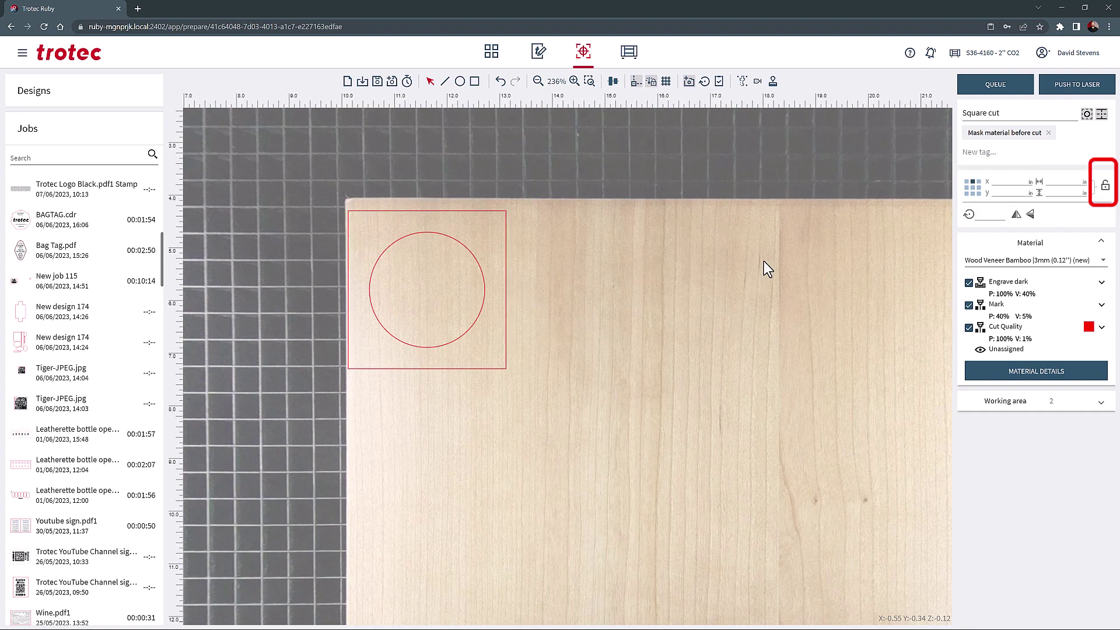
left_click(437, 268)
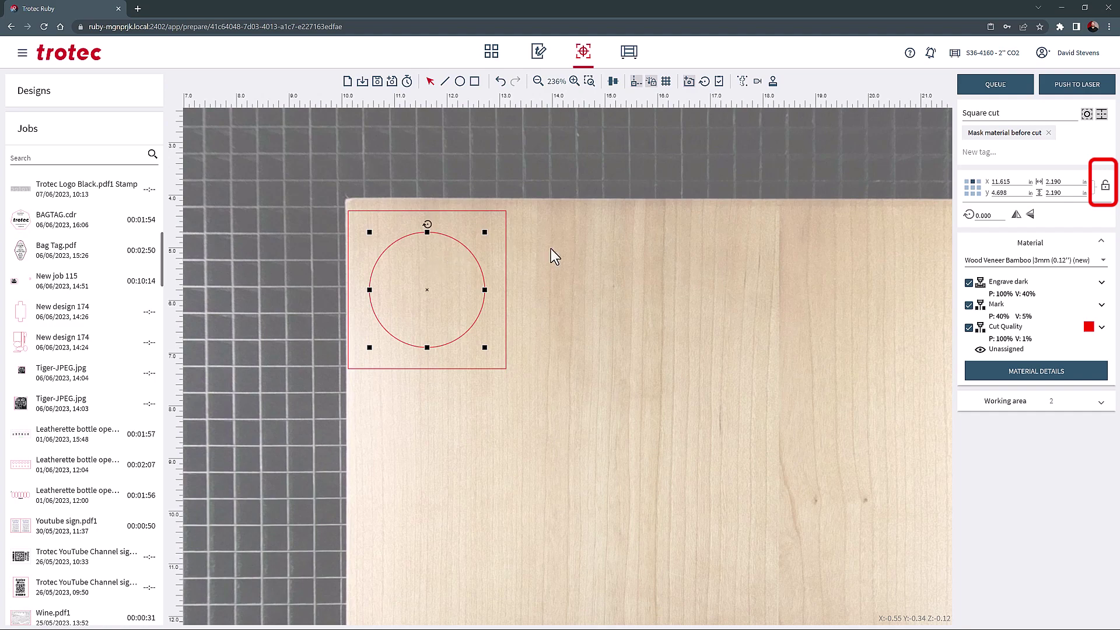
left_click_drag(349, 373, 617, 402)
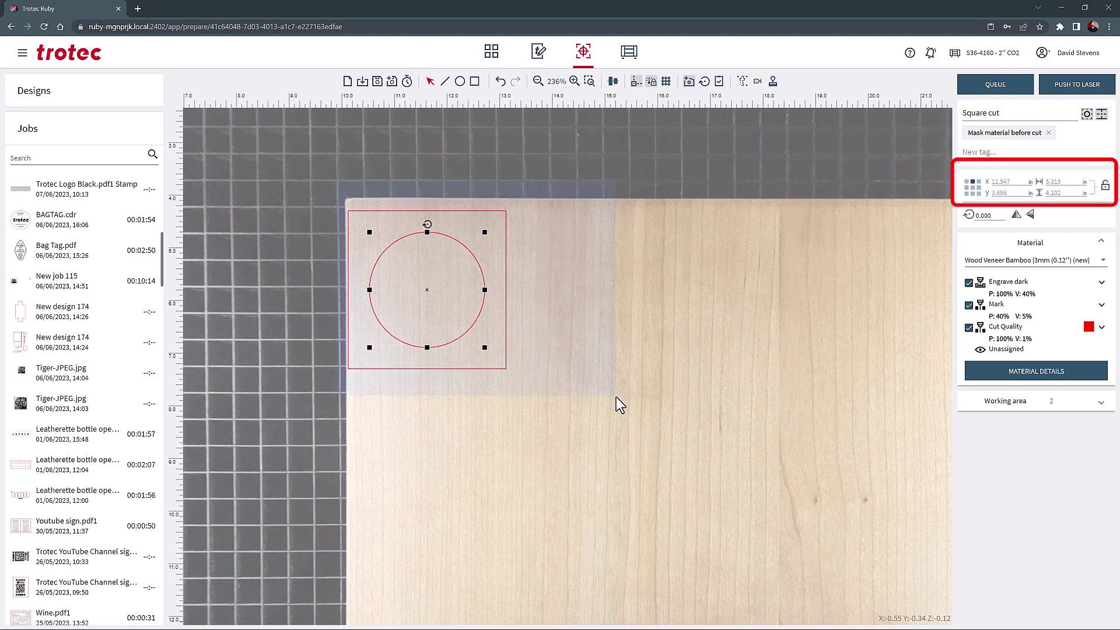
- Position the square and circle at X 14 from the top-left, then the top-right anchor
left_click(967, 184)
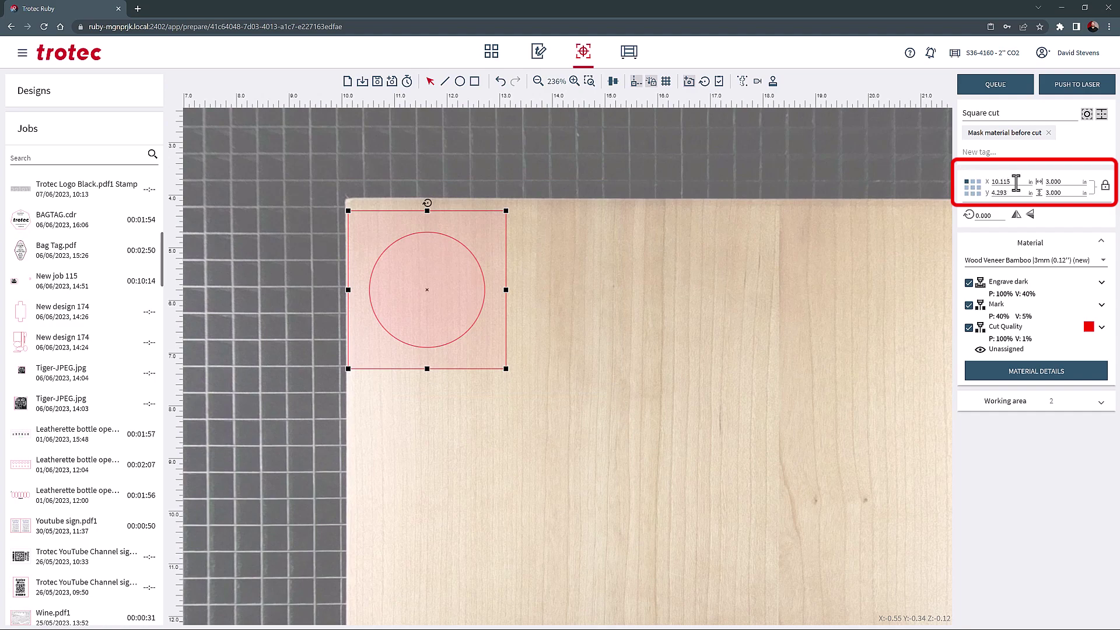
left_click_drag(1016, 181, 991, 181)
type("14")
key("Return")
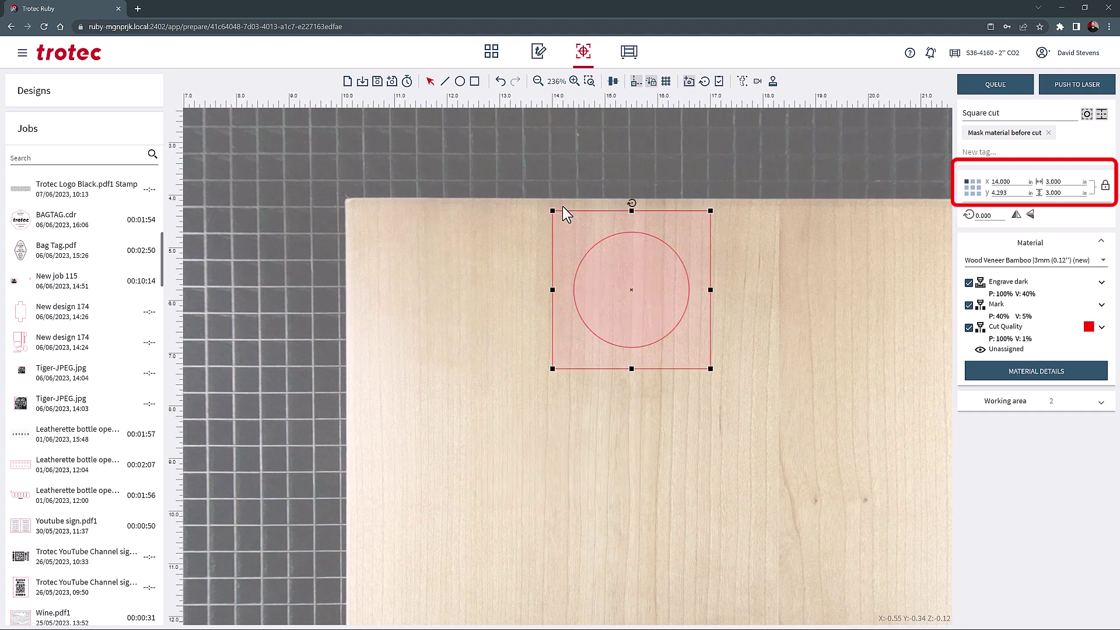
left_click(978, 182)
double_click(999, 182)
type("14")
key("Return")
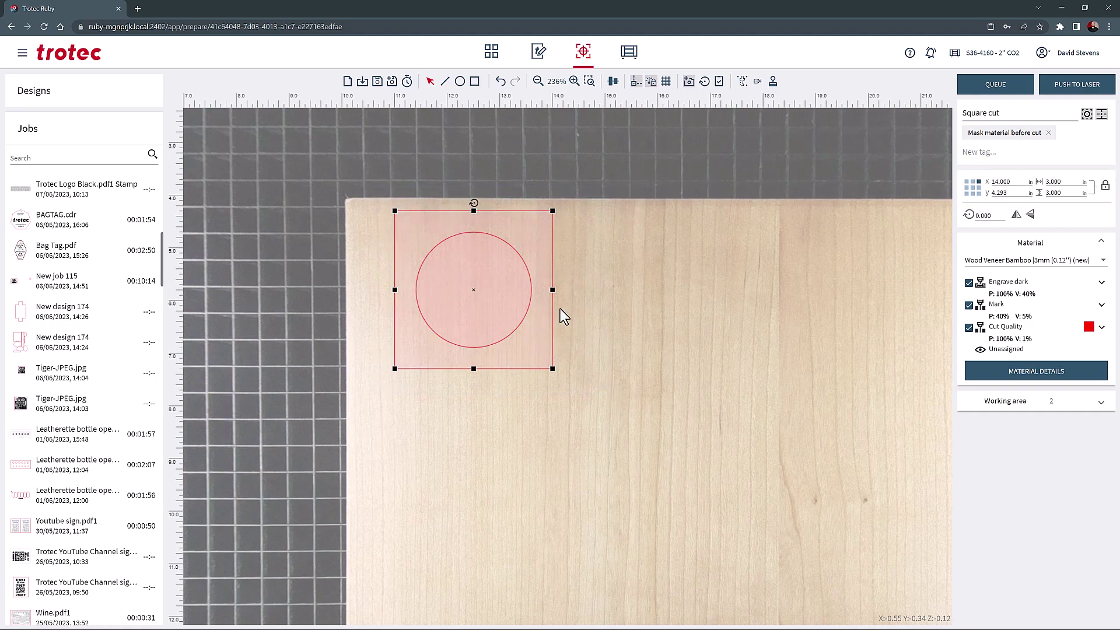
- Move the square-and-circle lower, rotate it to 90°, then switch to the Tiger-JPEG.jpg job
left_click_drag(551, 291, 647, 295)
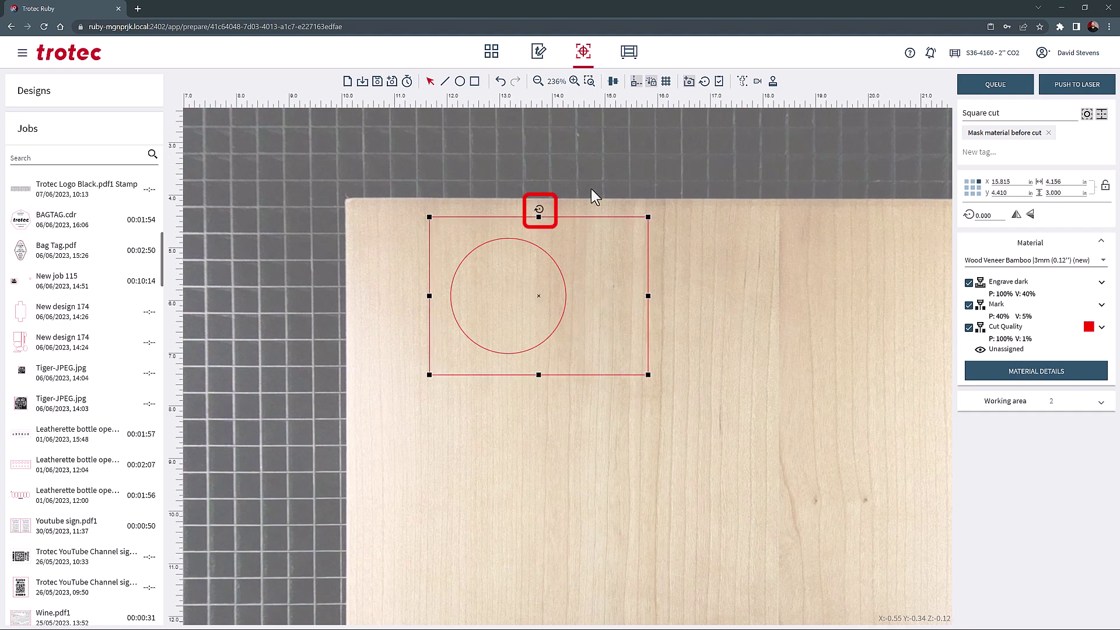
mouse_move(538, 208)
left_mouse_down()
mouse_move(610, 243)
mouse_move(519, 215)
mouse_move(480, 237)
mouse_move(542, 209)
left_mouse_up()
left_click_drag(977, 215, 1002, 211)
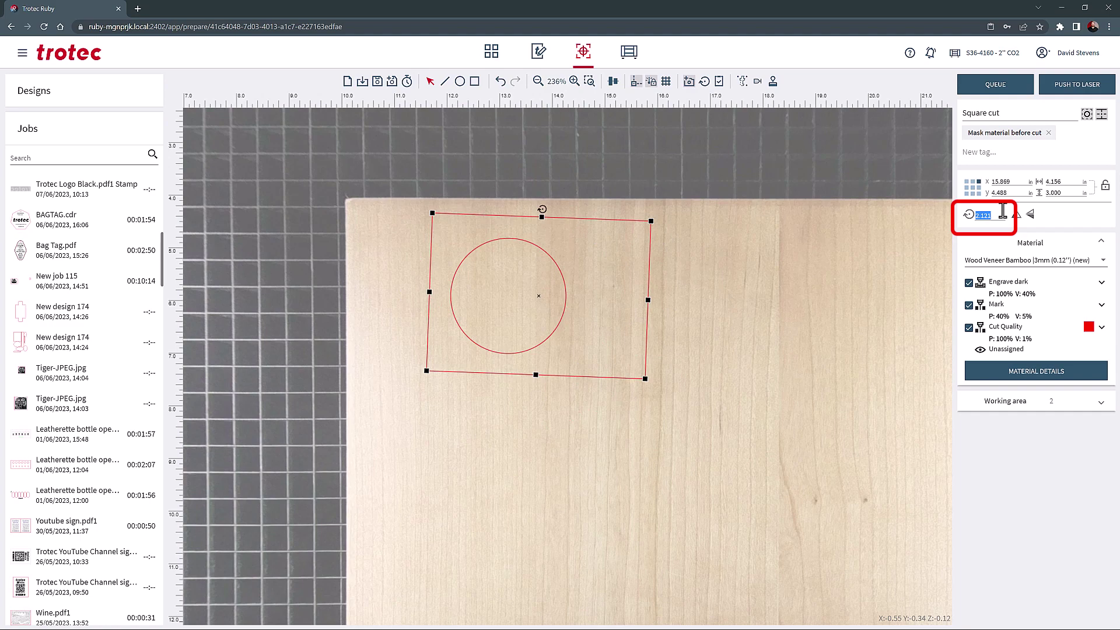
key("Return")
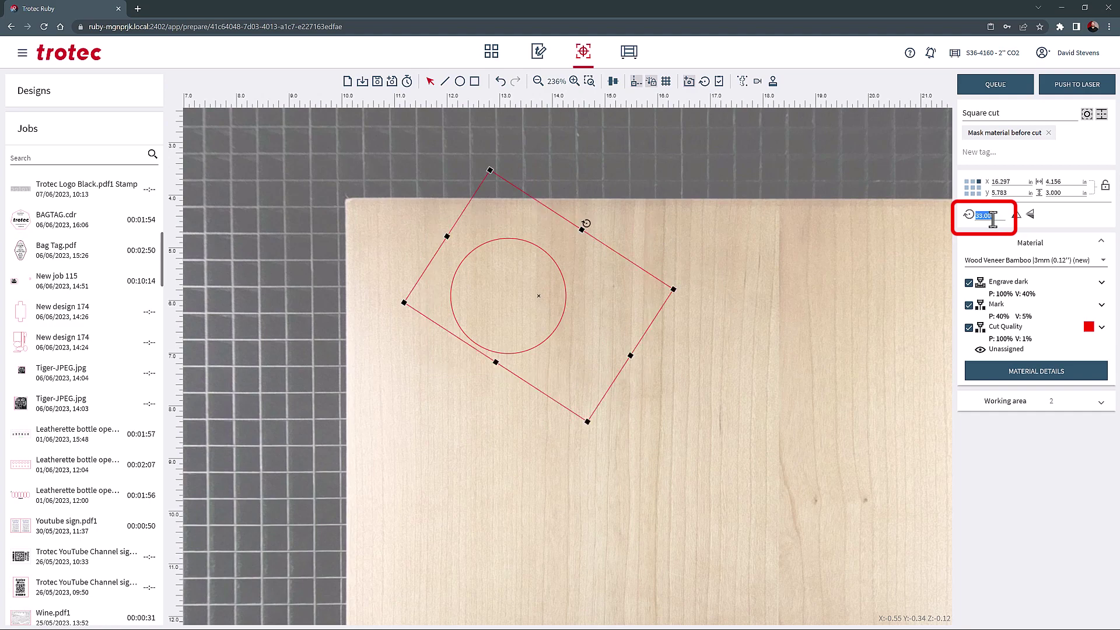
type("90")
key("Return")
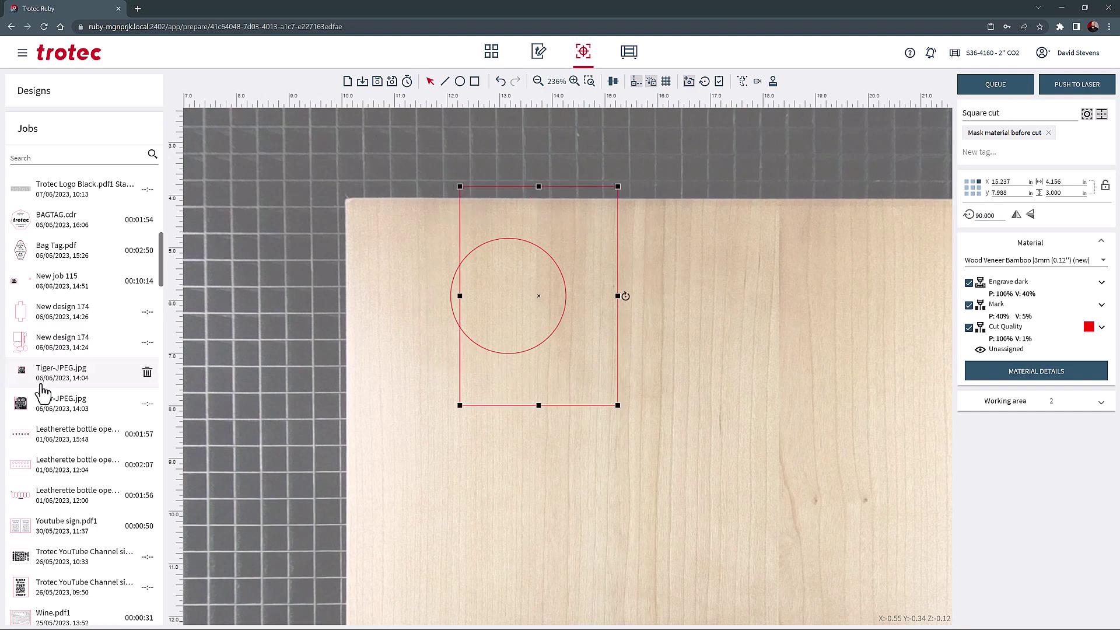
left_click(49, 404)
- Discard the square job's changes, nudge the tiger right, and mirror it horizontally
left_click(603, 352)
left_click_drag(529, 325, 555, 317)
left_click(1018, 199)
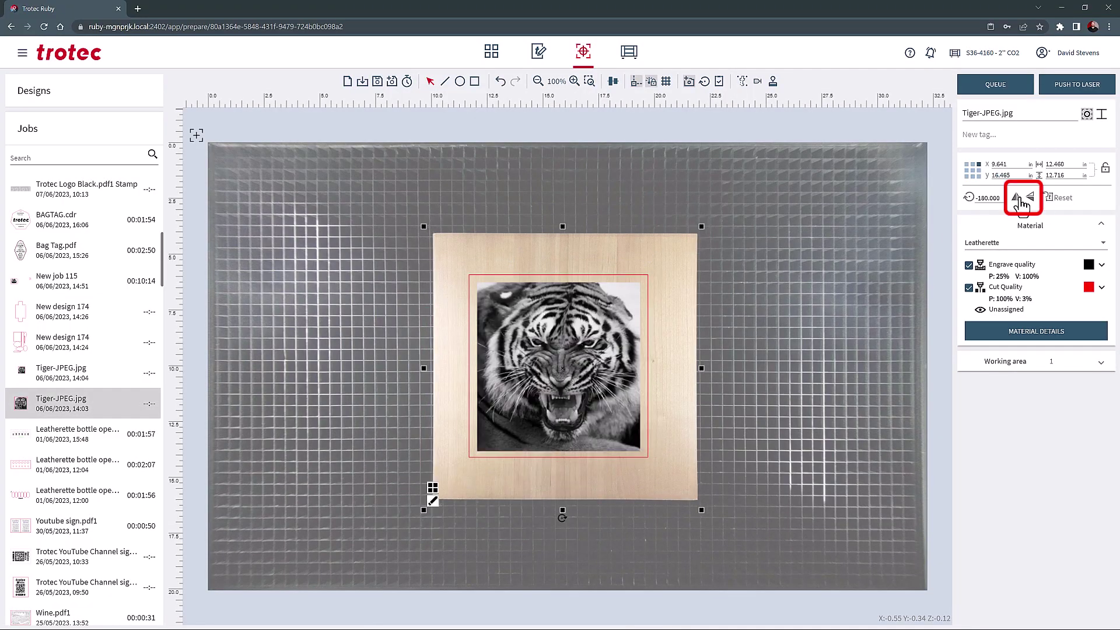
left_click(1019, 199)
left_click(1019, 199)
- Flip the tiger upside down and back upright, then deselect and undo the last change
left_click(1030, 198)
left_click(1030, 199)
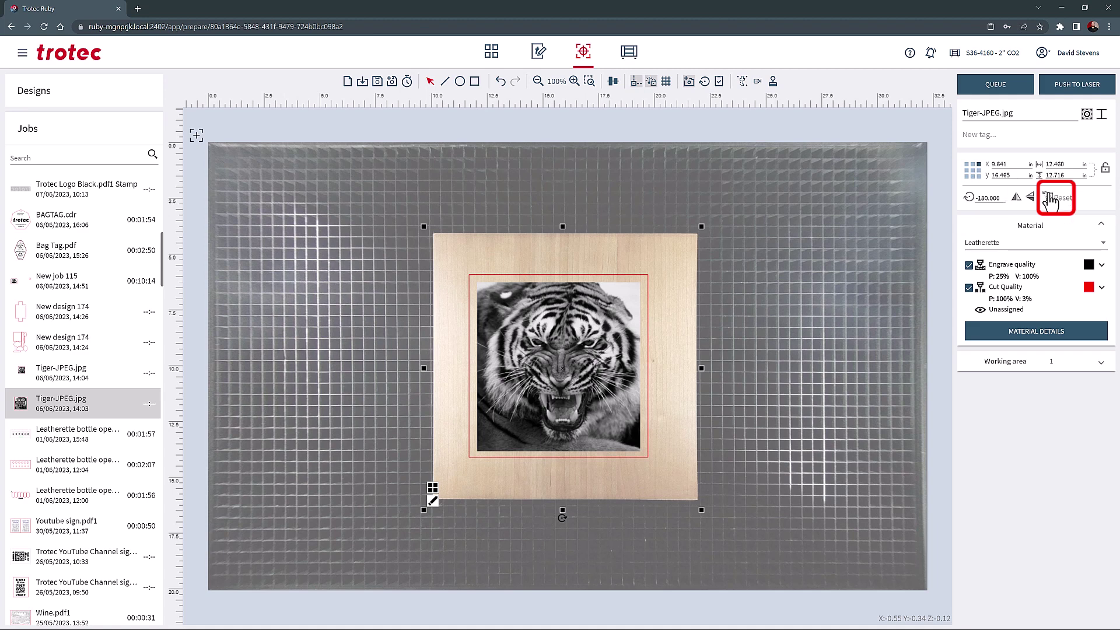
left_click(648, 208)
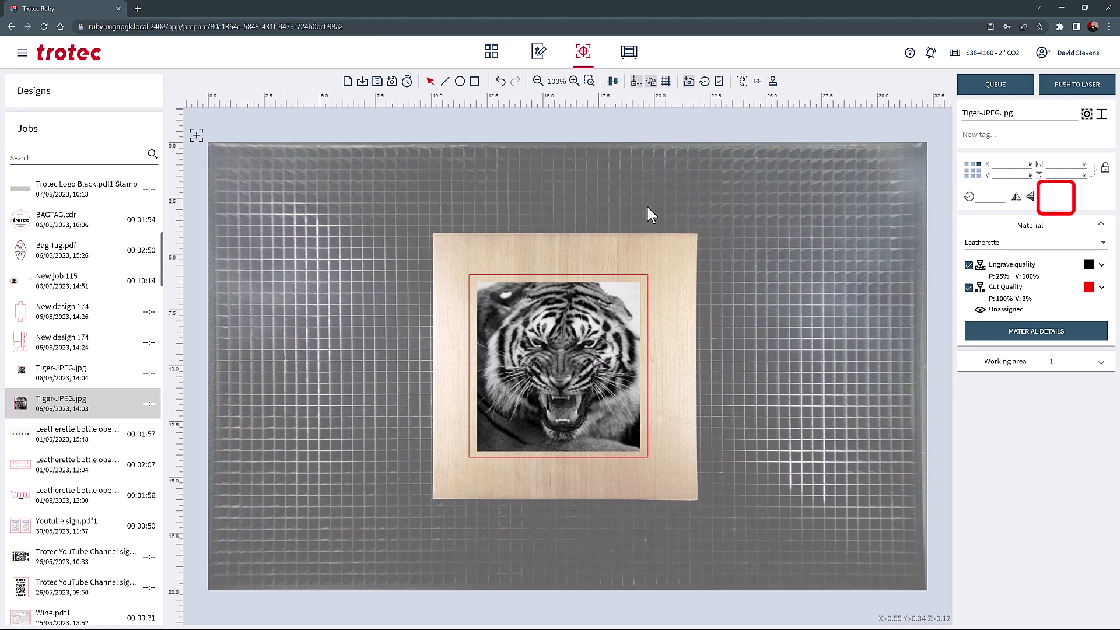
key("ctrl+z")
- Save the tiger job and open the YouTube channel sign job's material list
left_click(84, 556)
left_click(608, 352)
left_click(1032, 243)
left_click(1037, 251)
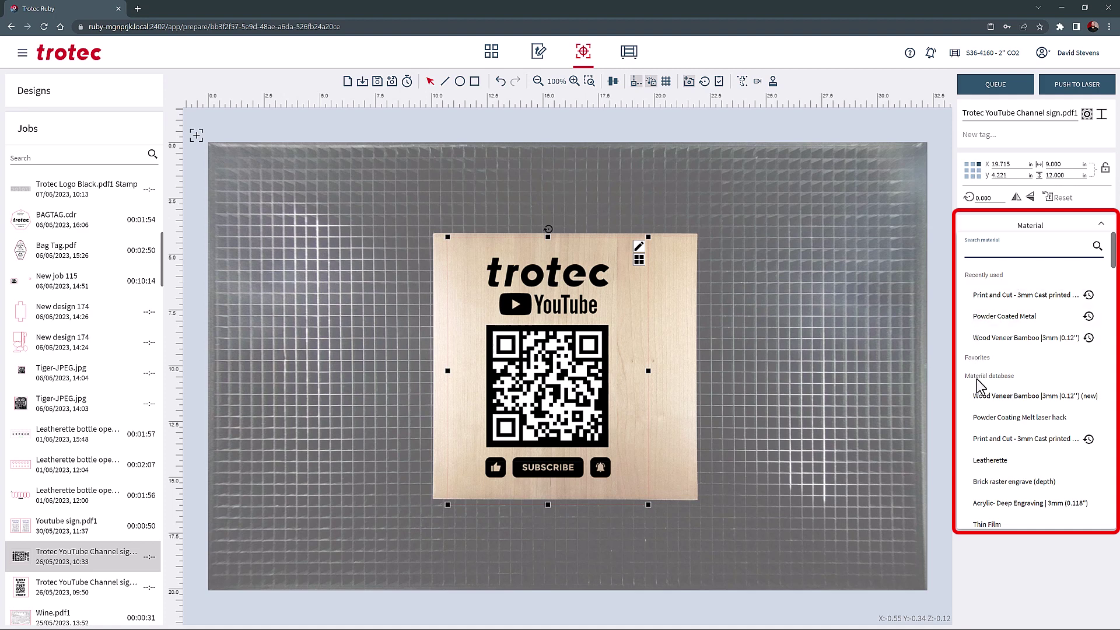
scroll(983, 425, "down", 3)
scroll(986, 451, "up", 3)
- Set the material to Wood Veneer Cherry 3mm and shrink the design to 8.053 × 10.738 in
type("cherry")
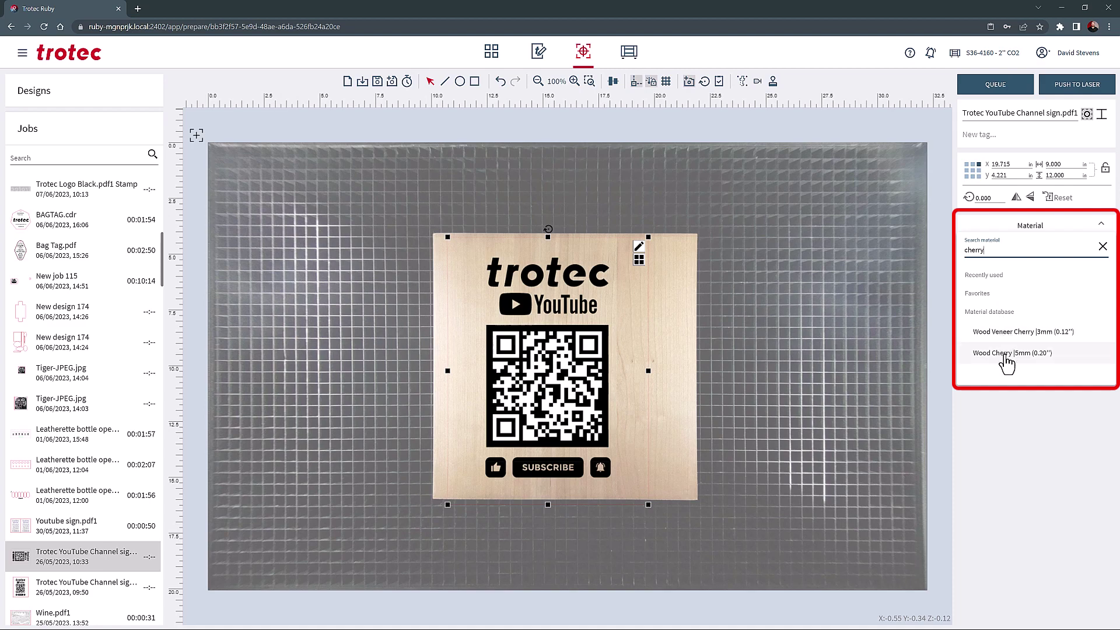
left_click(1005, 338)
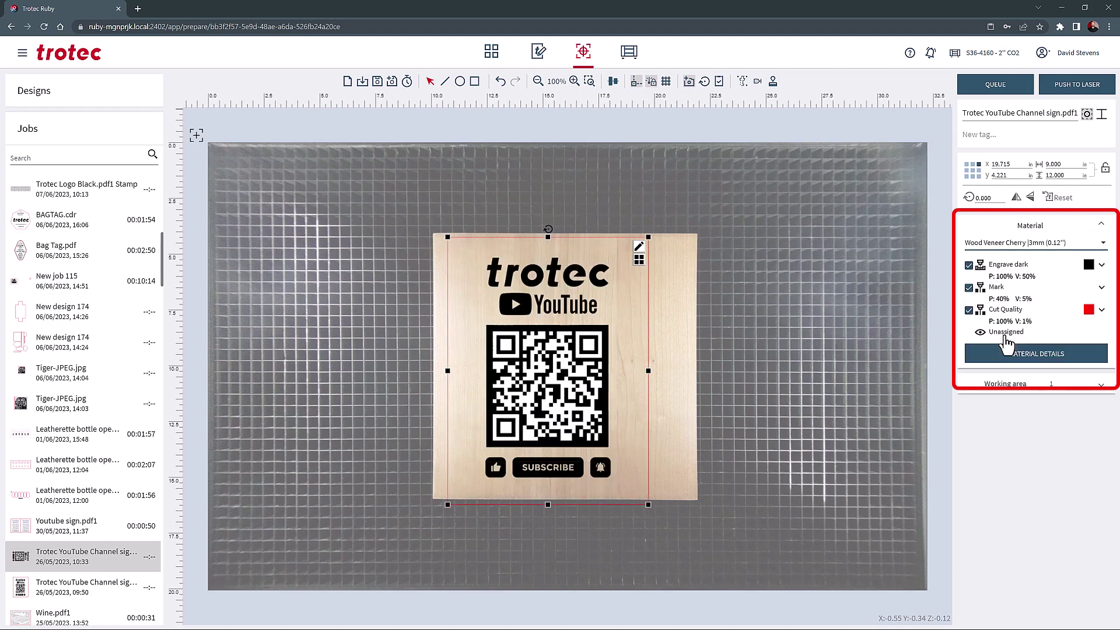
left_click_drag(649, 506, 628, 478)
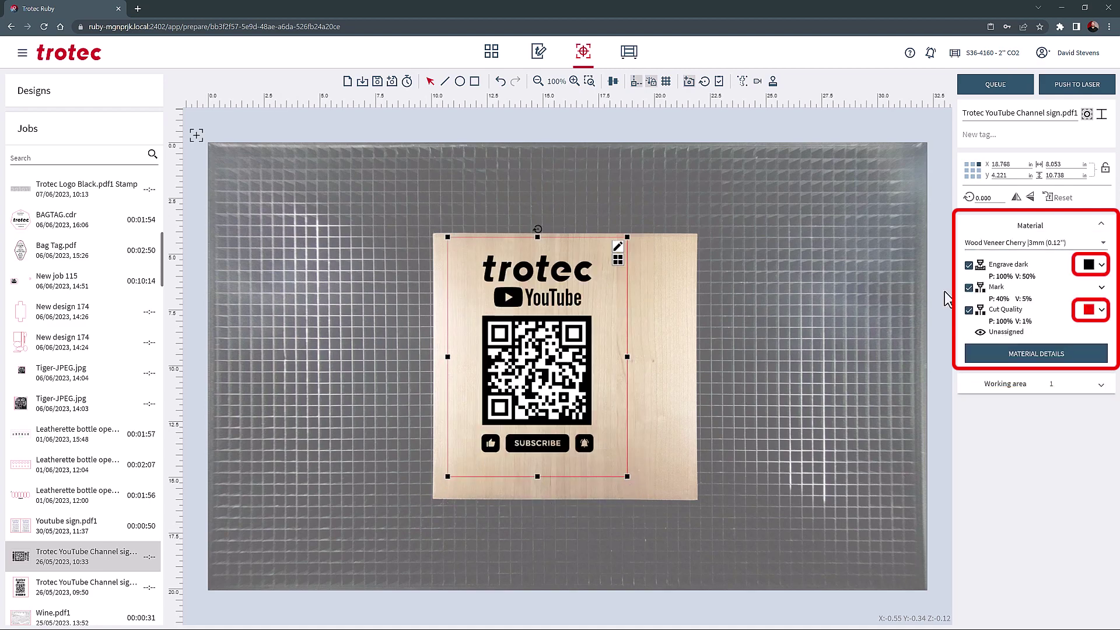
- Review Engrave dark settings, keeping 500 DPI, air assist On, Top down, Standard mode, Ordered dithering
left_click(1102, 267)
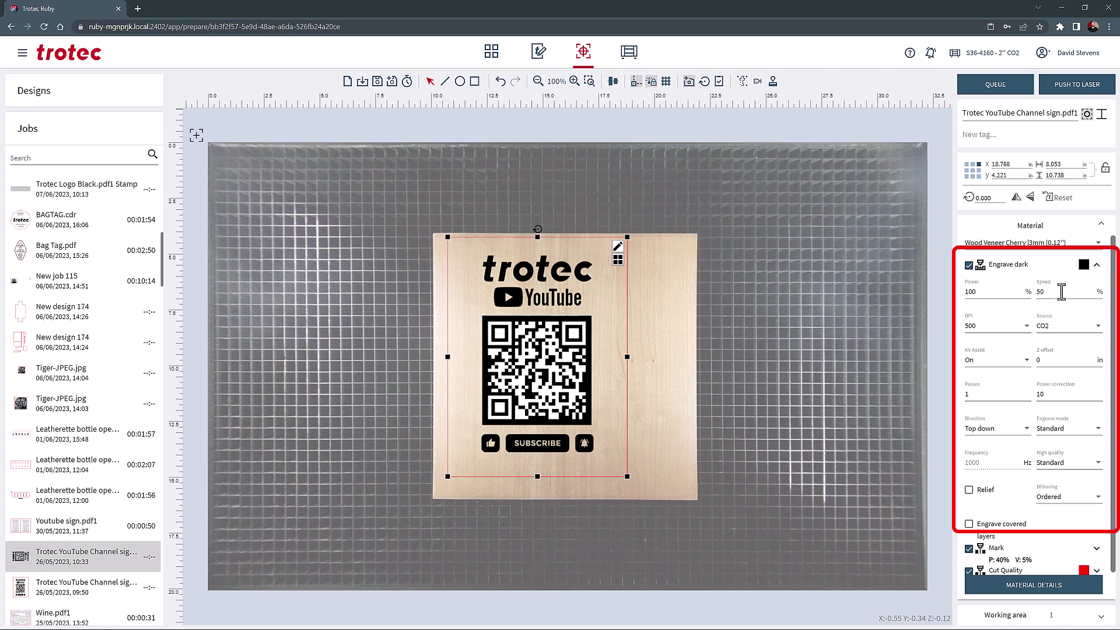
left_click(1026, 328)
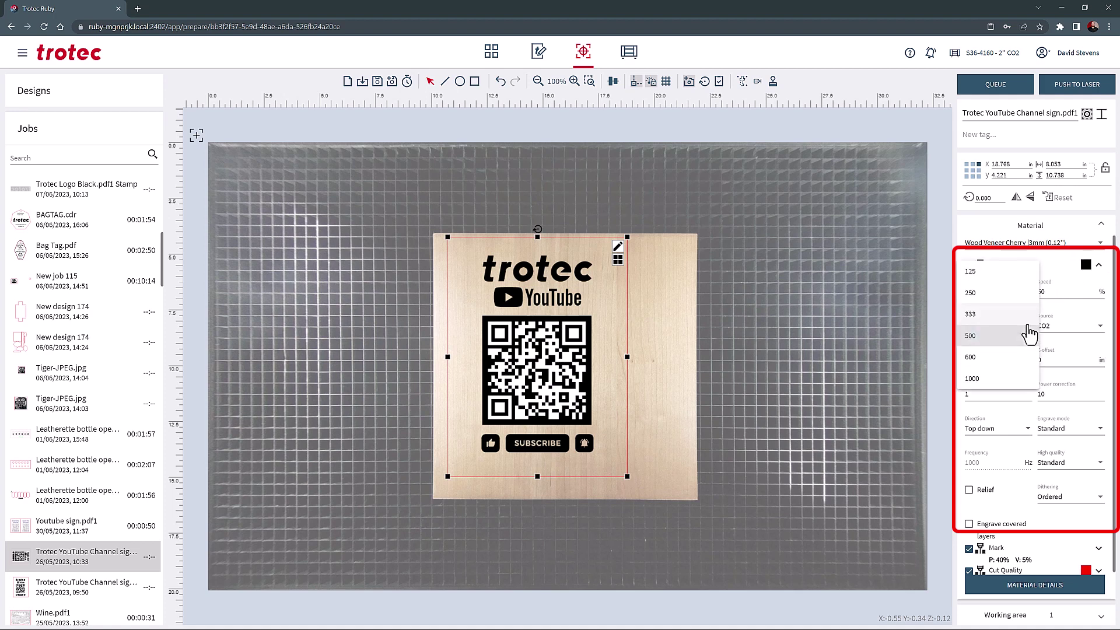
left_click(1083, 332)
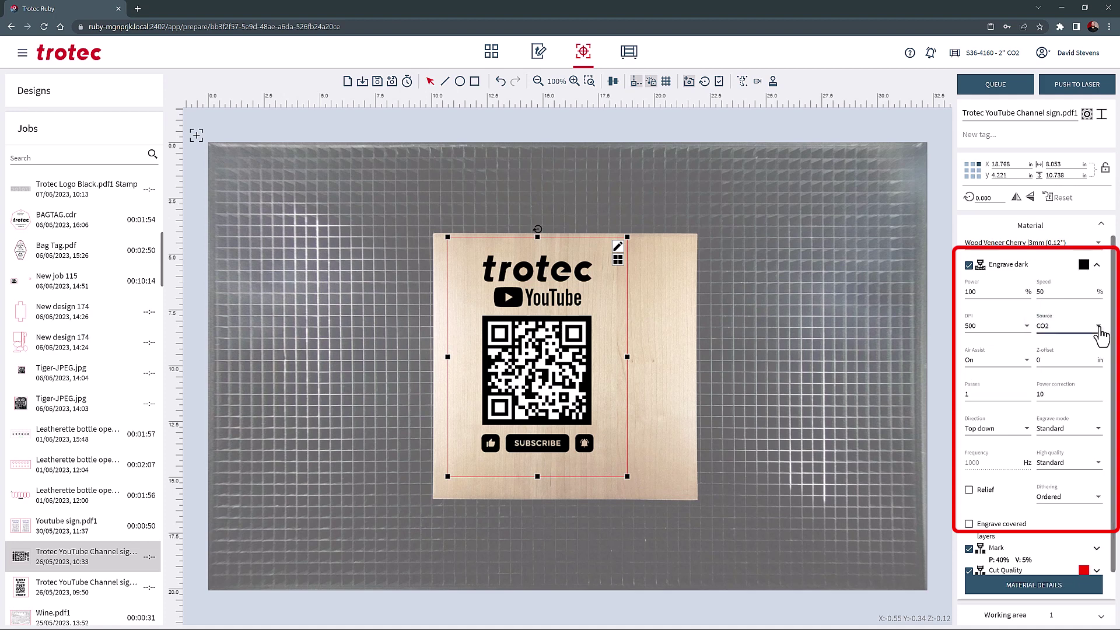
left_click(1026, 363)
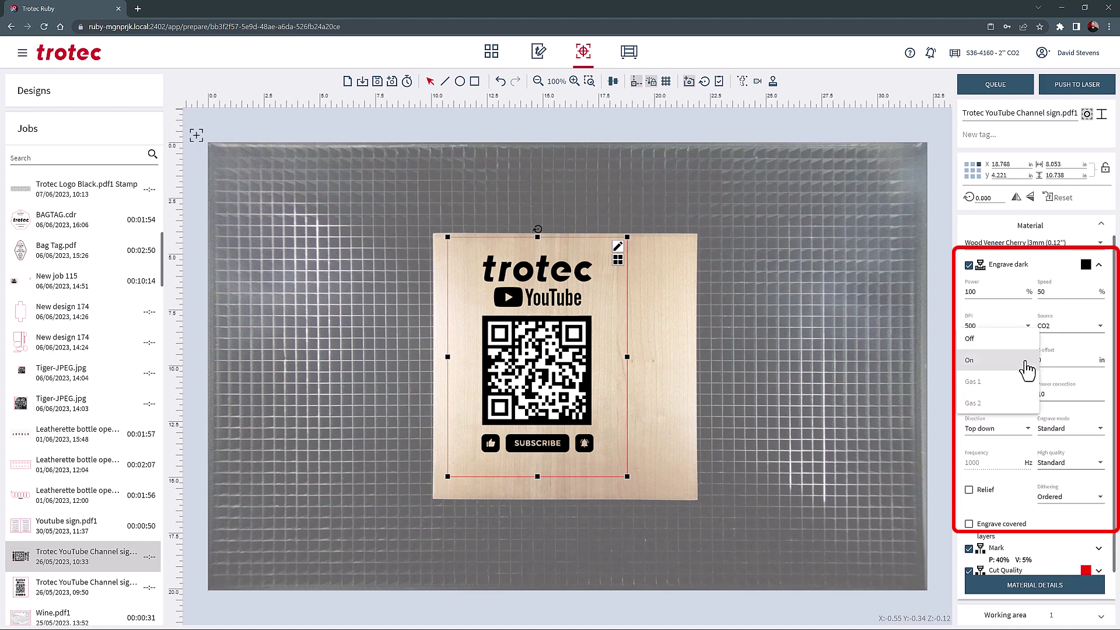
left_click(1026, 361)
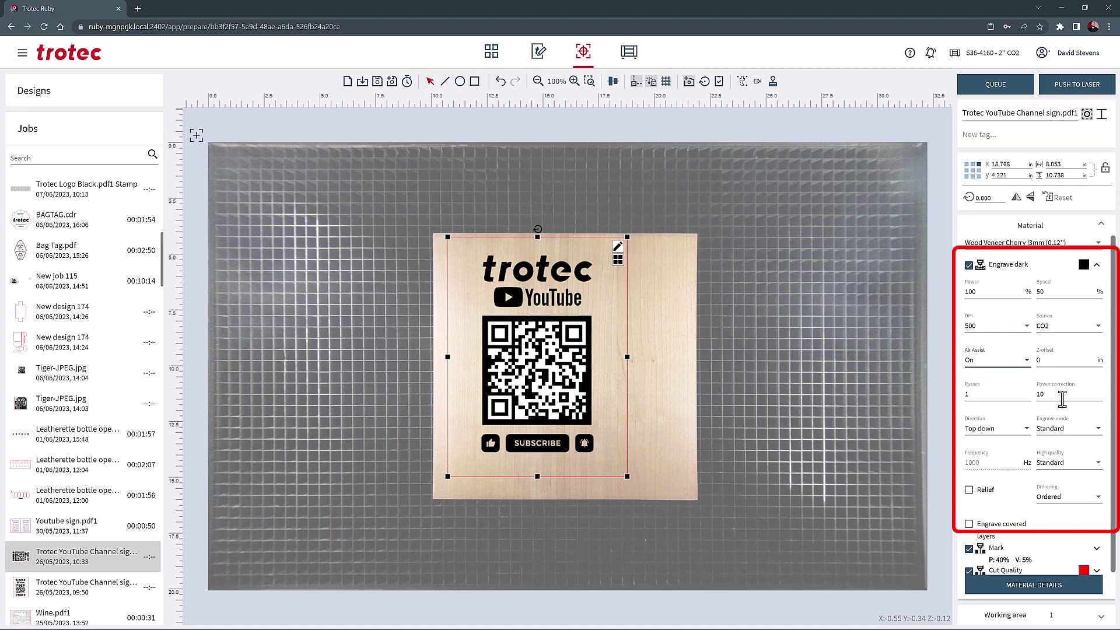
left_click(1026, 434)
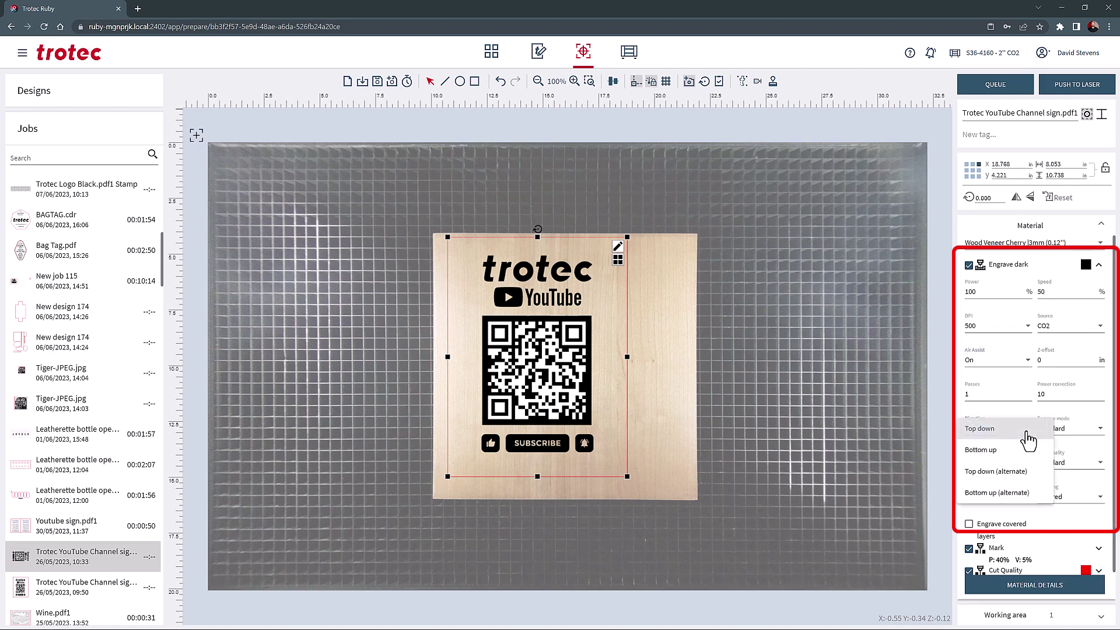
left_click(1028, 435)
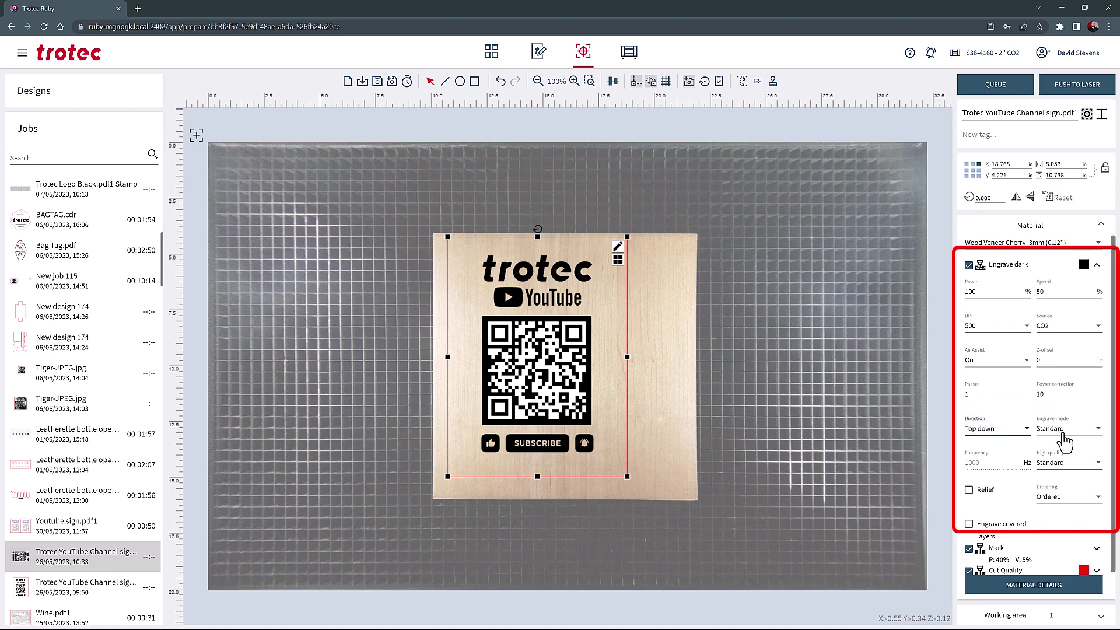
left_click(1101, 434)
left_click(1100, 432)
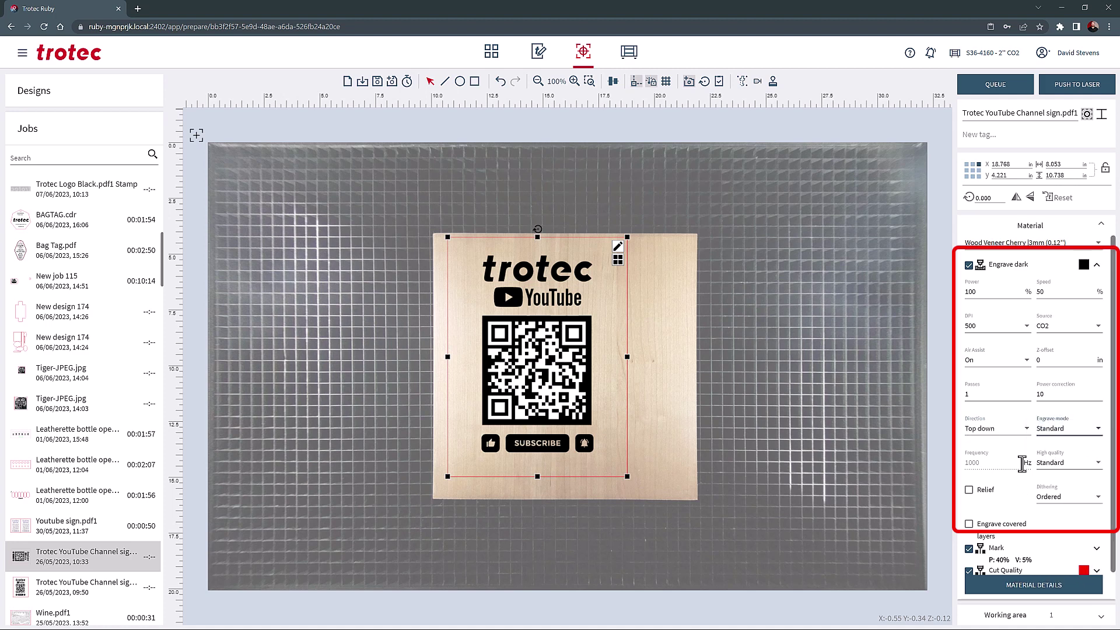
left_click(1098, 464)
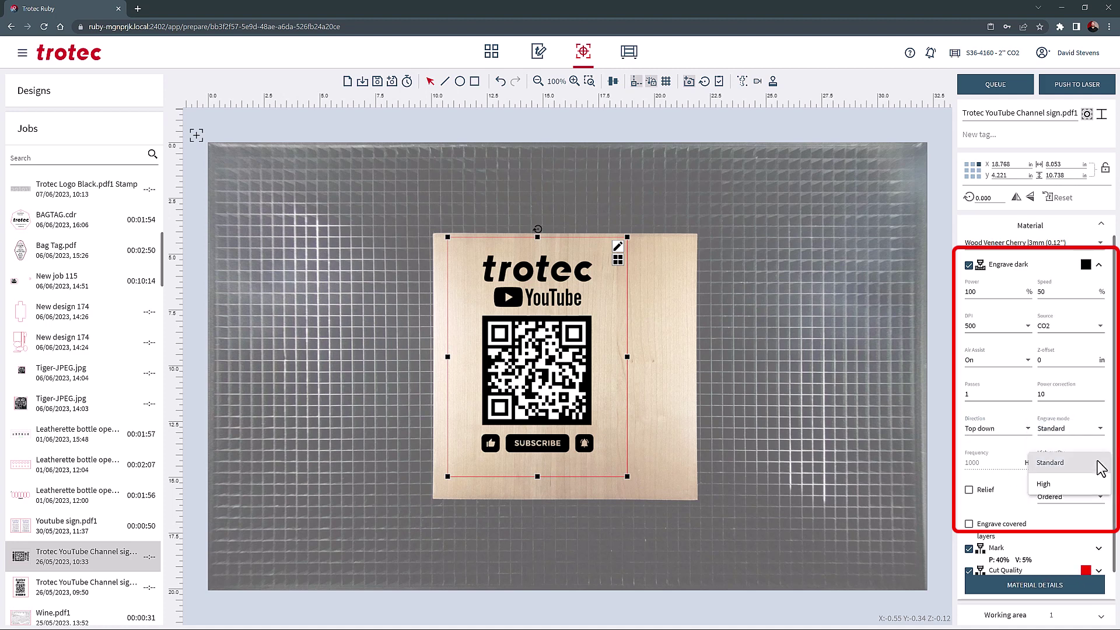
left_click(1079, 463)
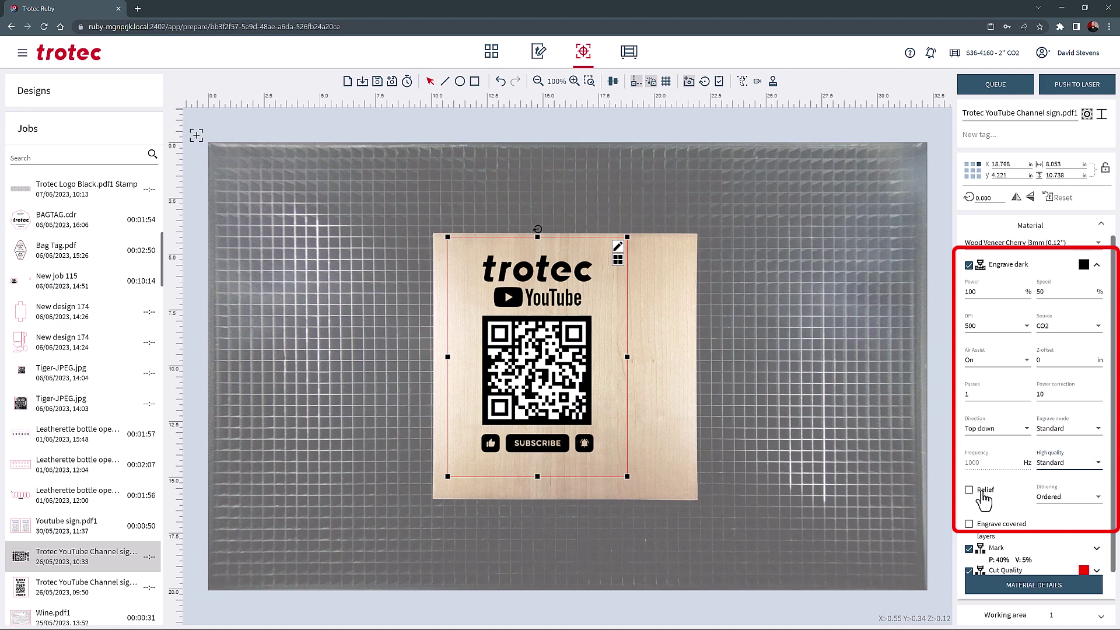
left_click(1100, 501)
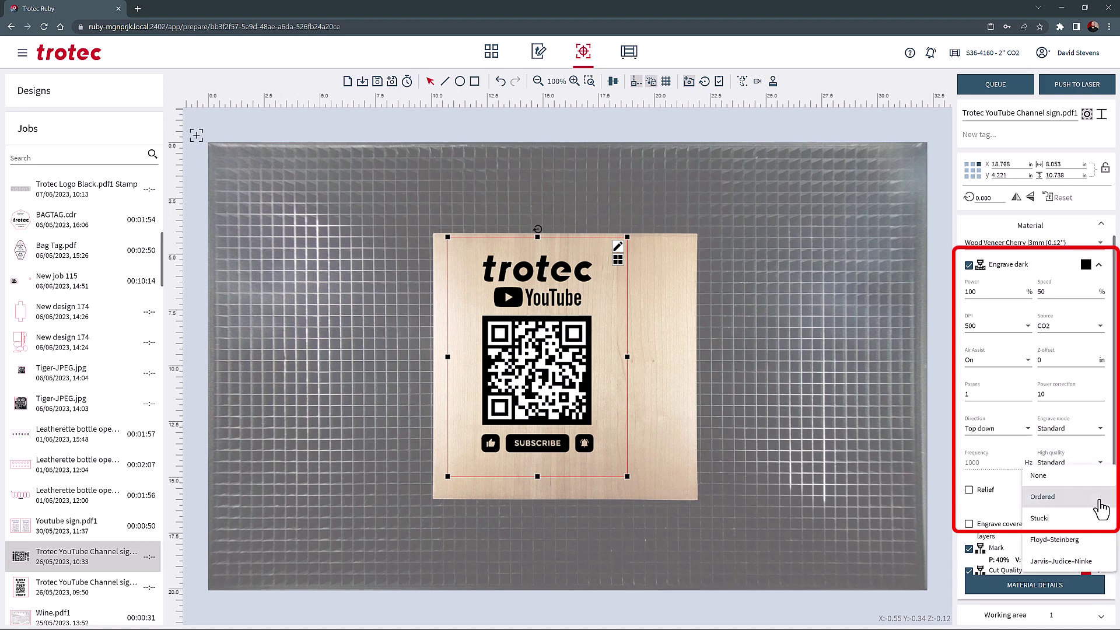
left_click(1099, 500)
- Leave Engrave covered layers off after toggling it, and collapse the Engrave dark layer
scroll(1080, 495, "down", 1)
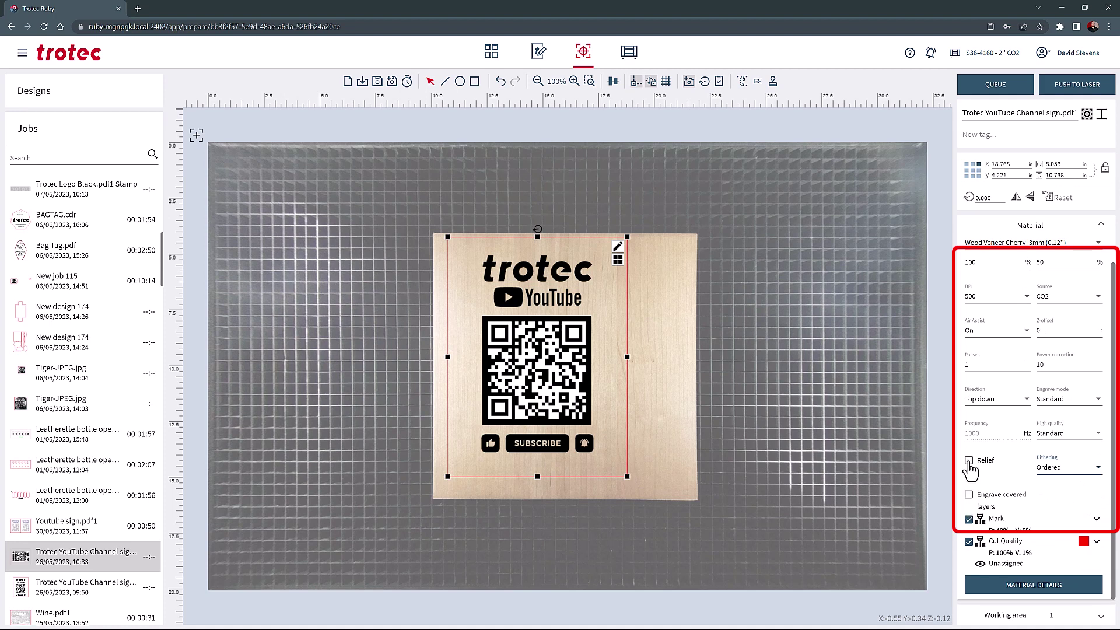
left_click(973, 480)
left_click(969, 495)
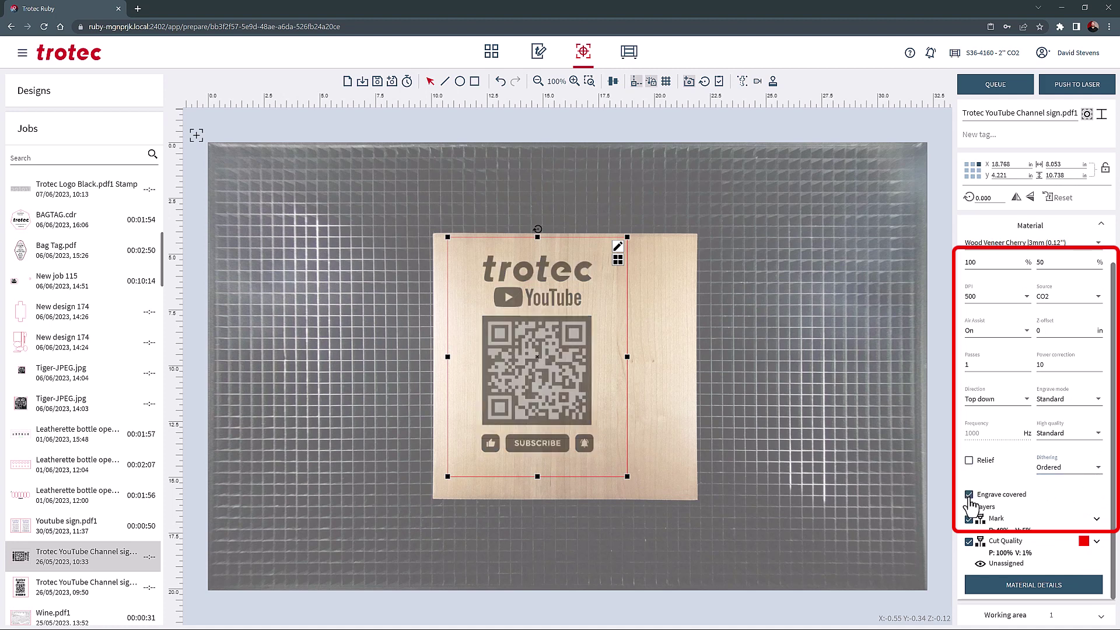
left_click(968, 495)
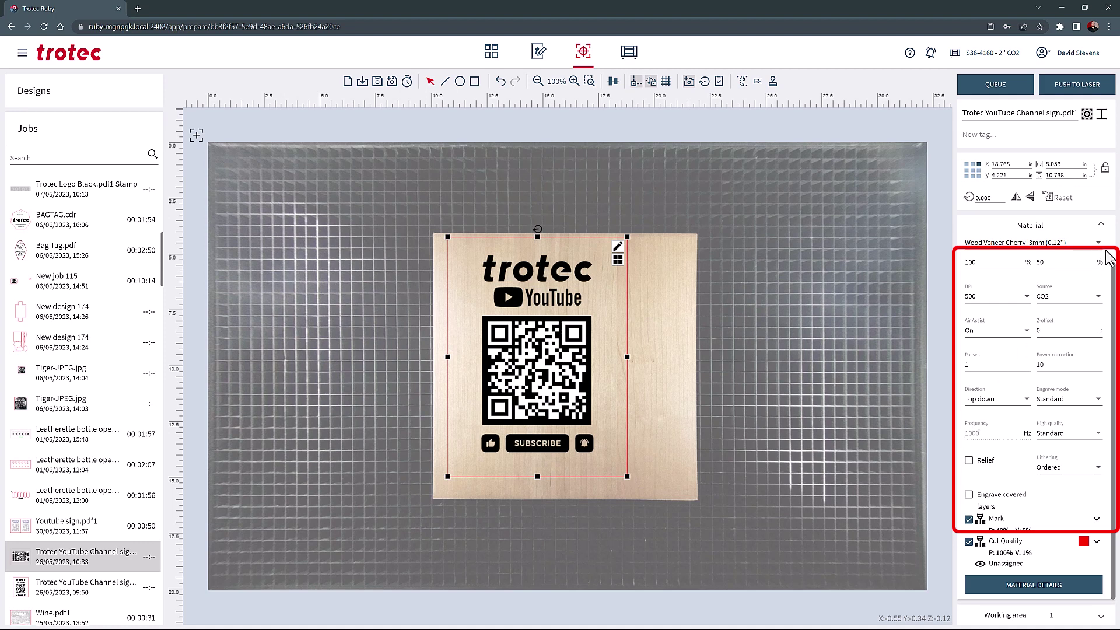
scroll(1053, 314, "up", 1)
left_click(1097, 267)
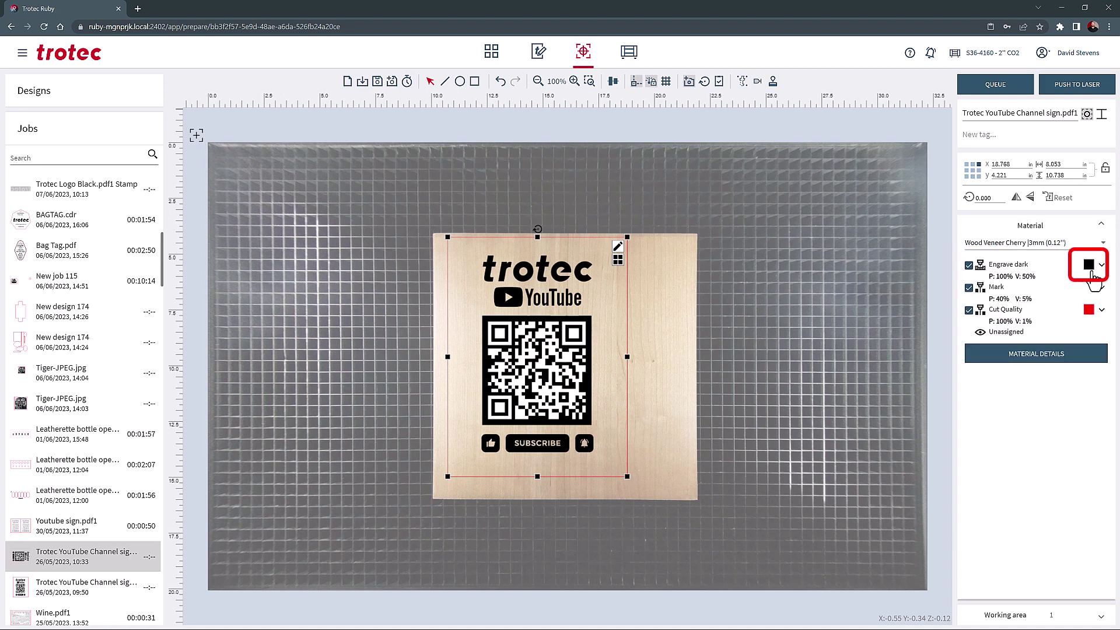
- Check the top layer's effect choices, keep Engrave dark, and expand the Cut Quality layer
left_click(1089, 264)
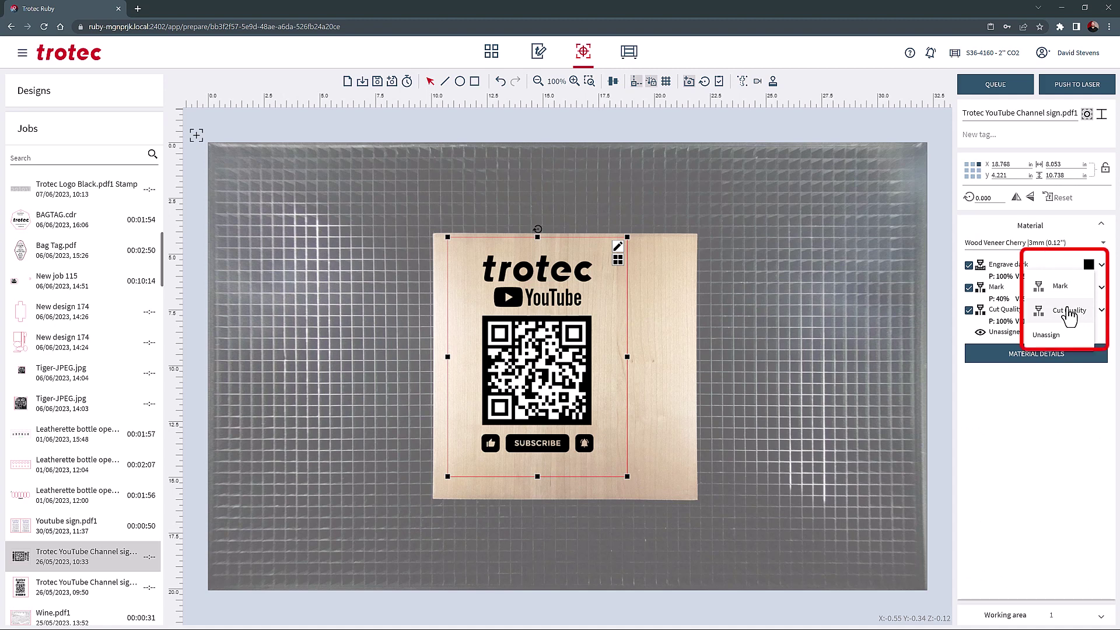
left_click(742, 81)
left_click(1101, 265)
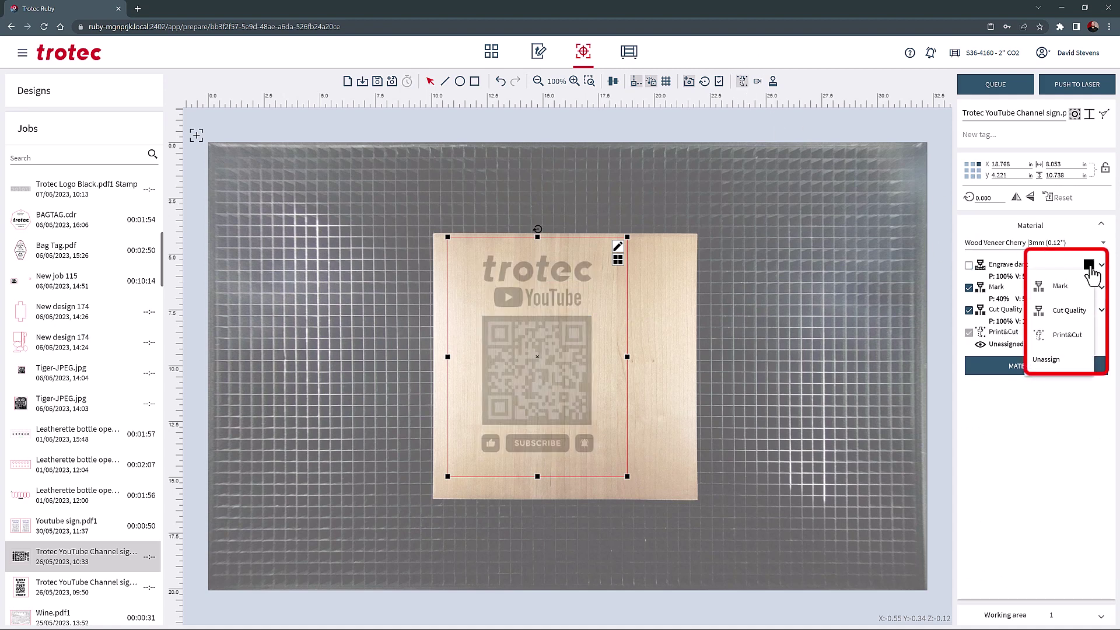
left_click(1059, 336)
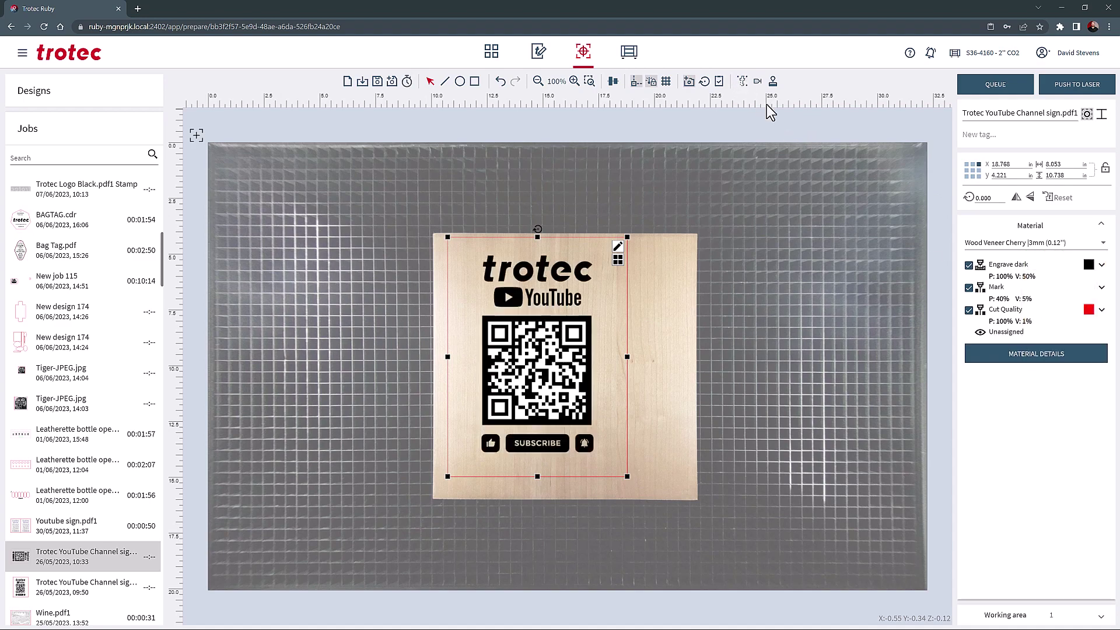
left_click(1102, 311)
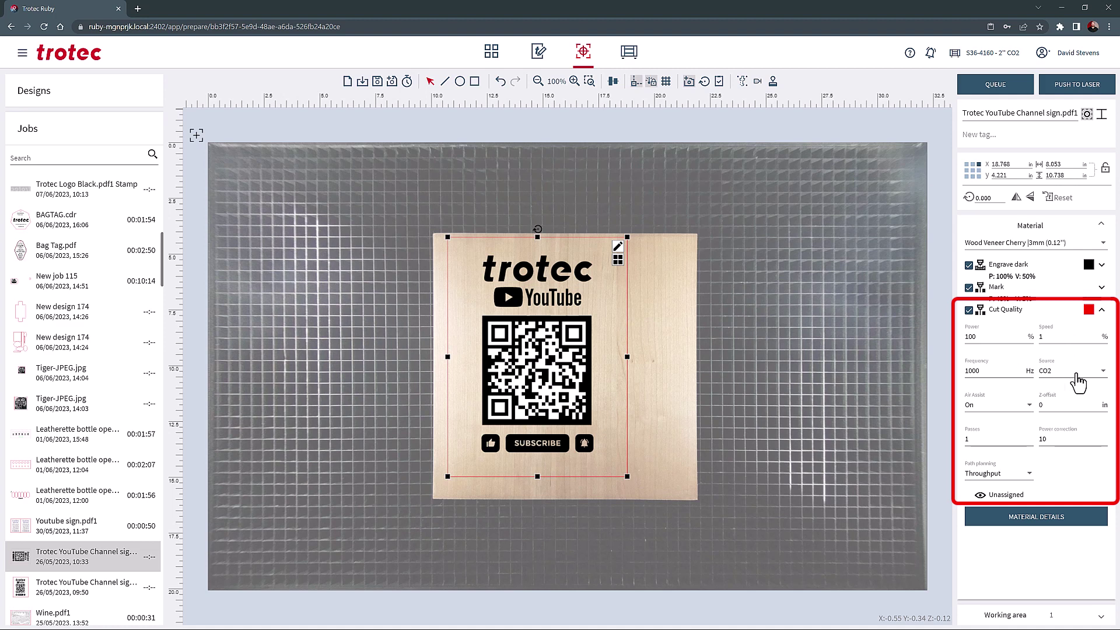
- Keep Air Assist On and Throughput path planning, then collapse the Cut Quality row
left_click(1030, 406)
left_click(1030, 407)
left_click(1029, 475)
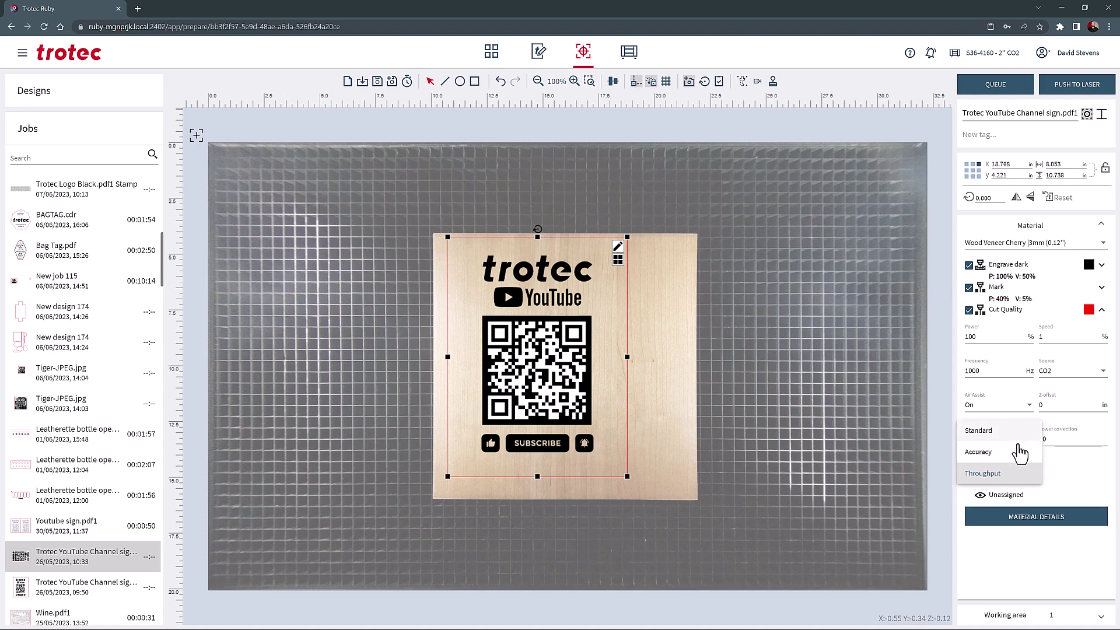
left_click(1035, 471)
left_click(1102, 310)
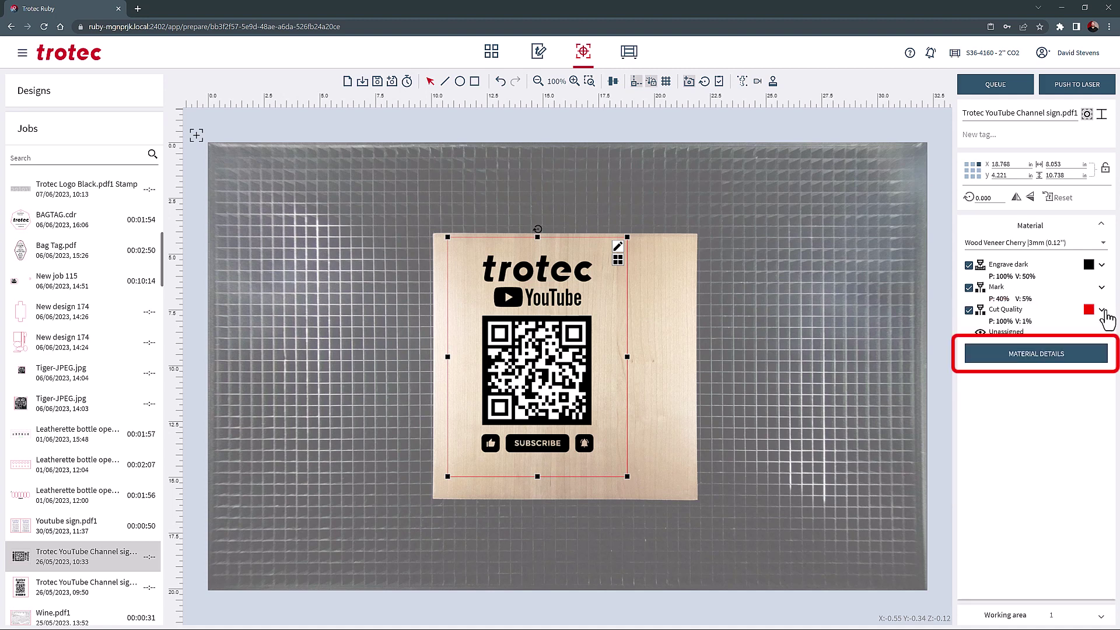
- Open the material details and toggle Engrave dark's advanced settings and row menu
left_click(1050, 357)
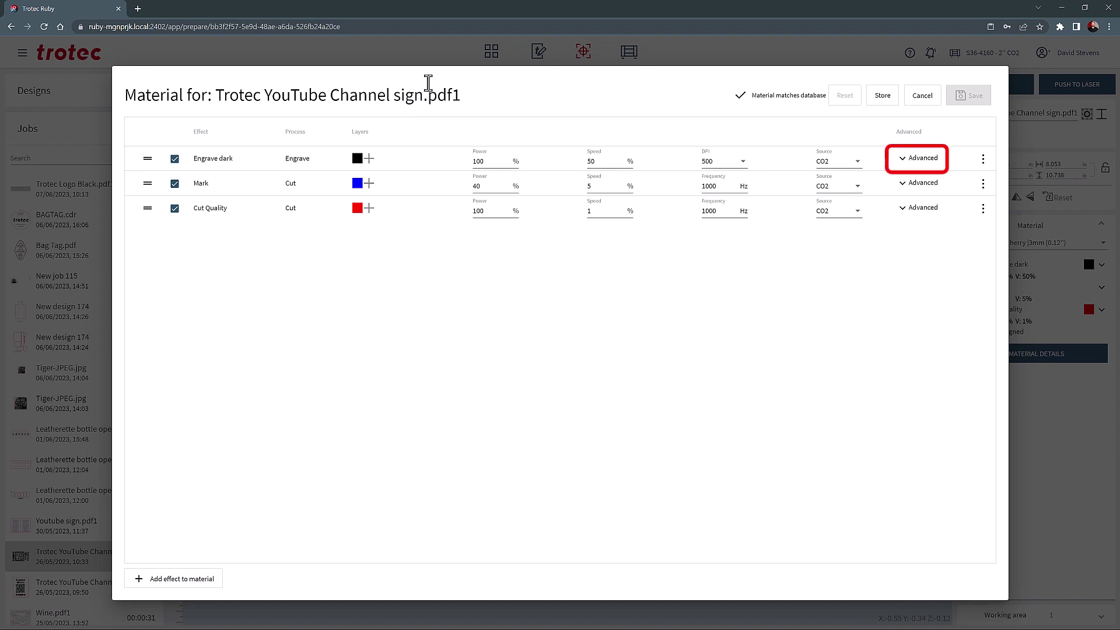
left_click(909, 166)
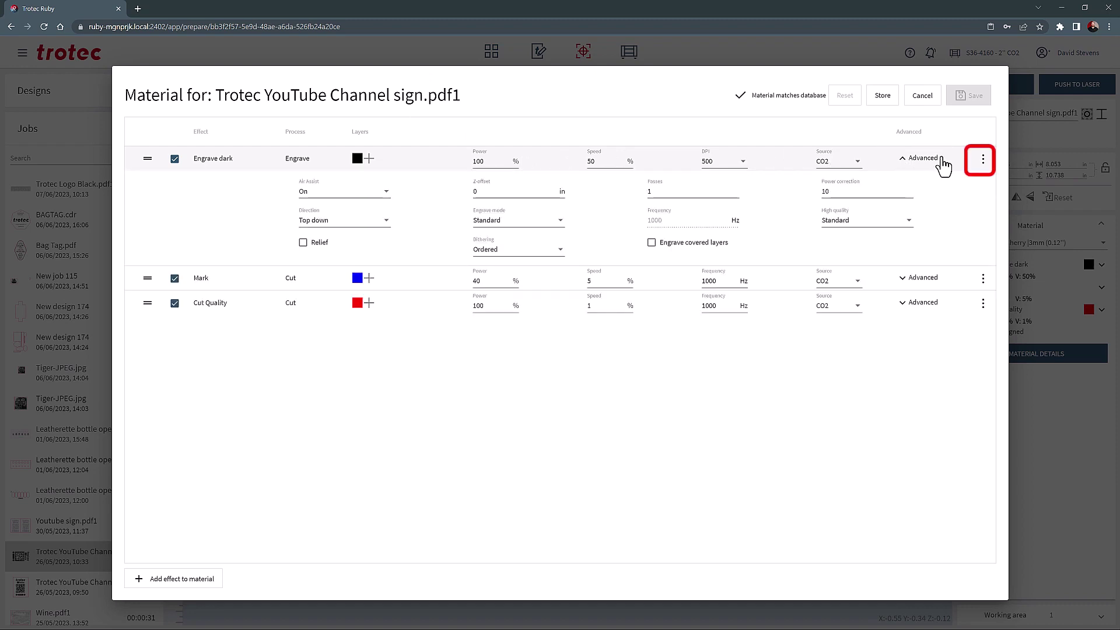
left_click(984, 161)
left_click(985, 163)
left_click(907, 166)
- Toggle the Mark layer's advanced settings, then expand Cut Quality's advanced options
left_click(903, 183)
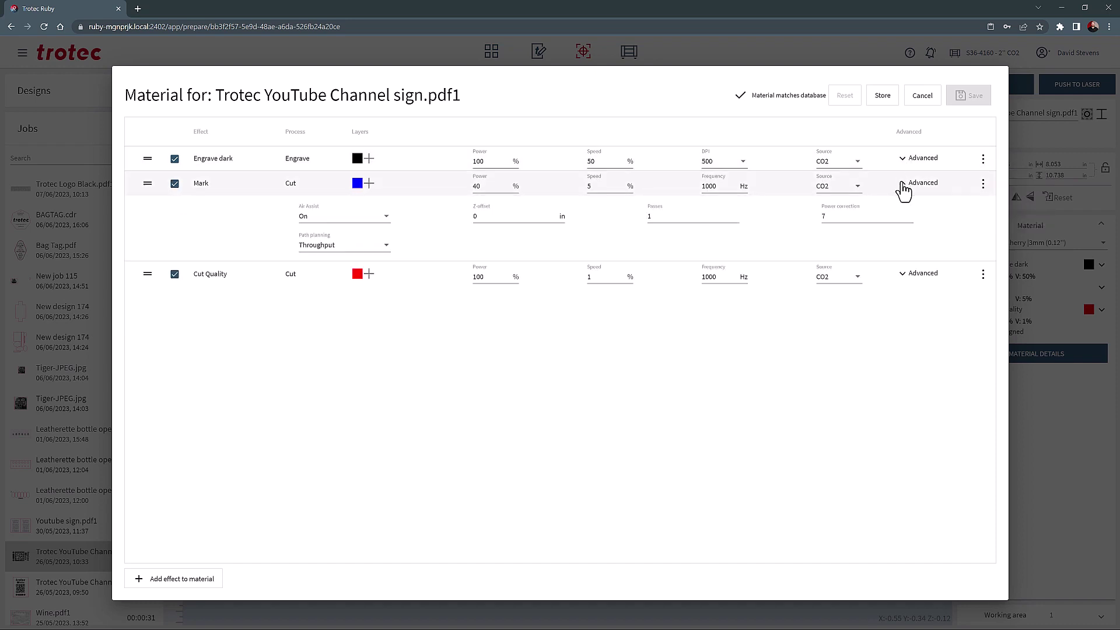
left_click(903, 185)
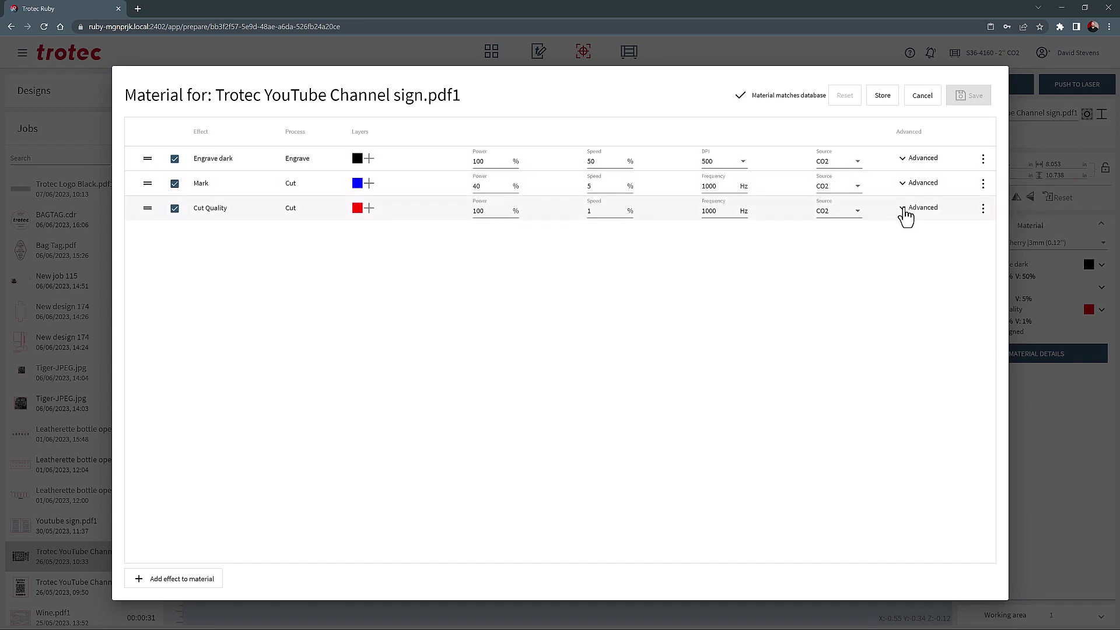
left_click(905, 210)
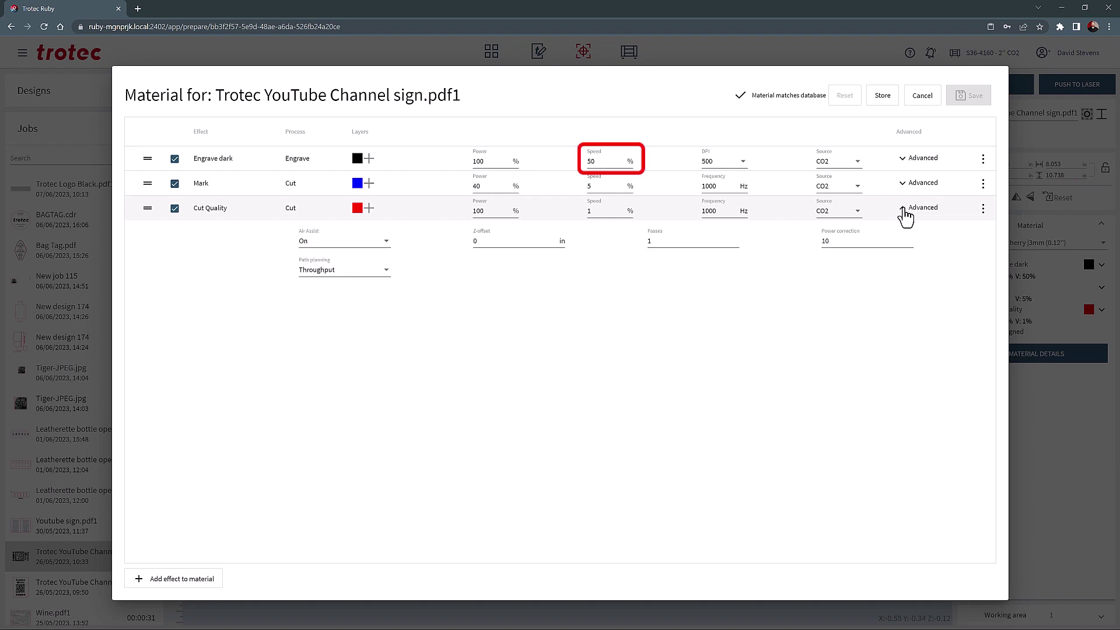
- Set the Engrave dark speed to 60, then reset the material to its database values
left_click(904, 210)
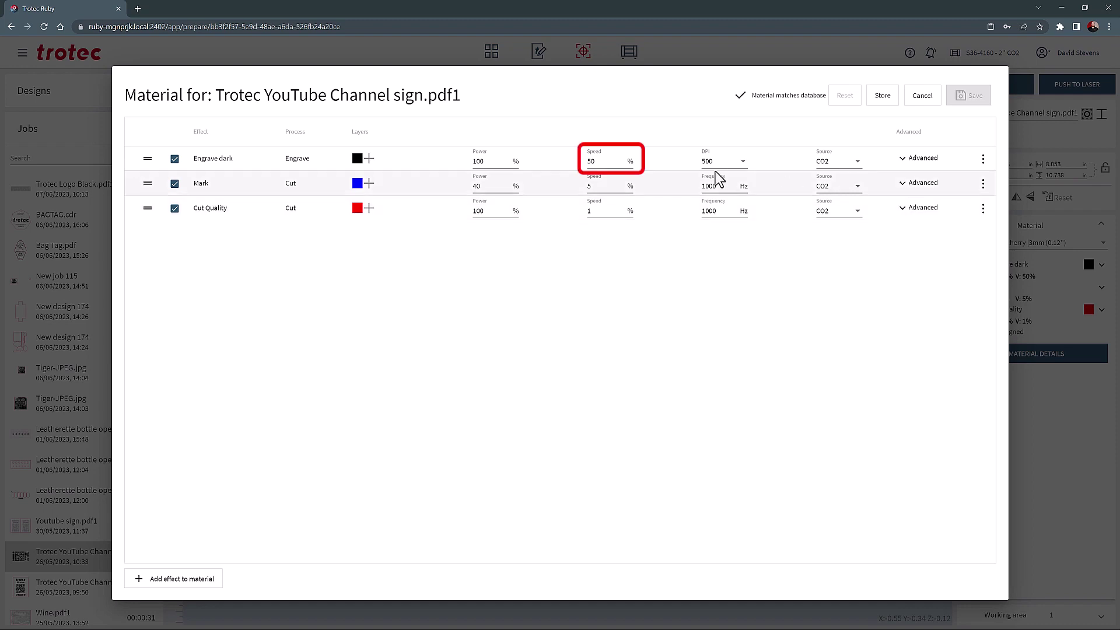
double_click(588, 163)
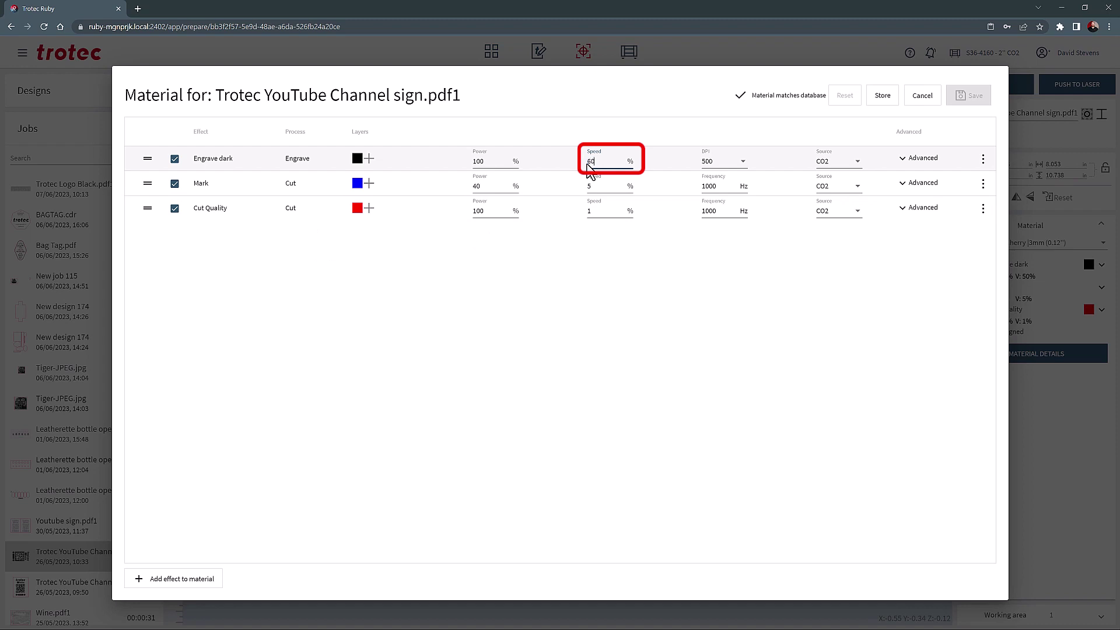
left_click(674, 134)
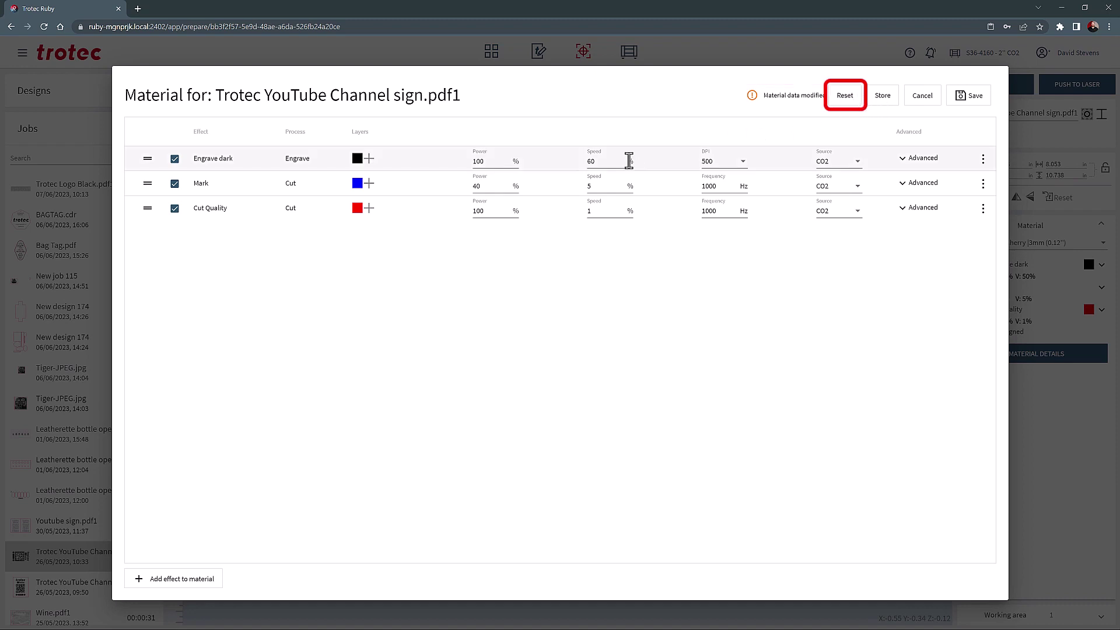
left_click(843, 97)
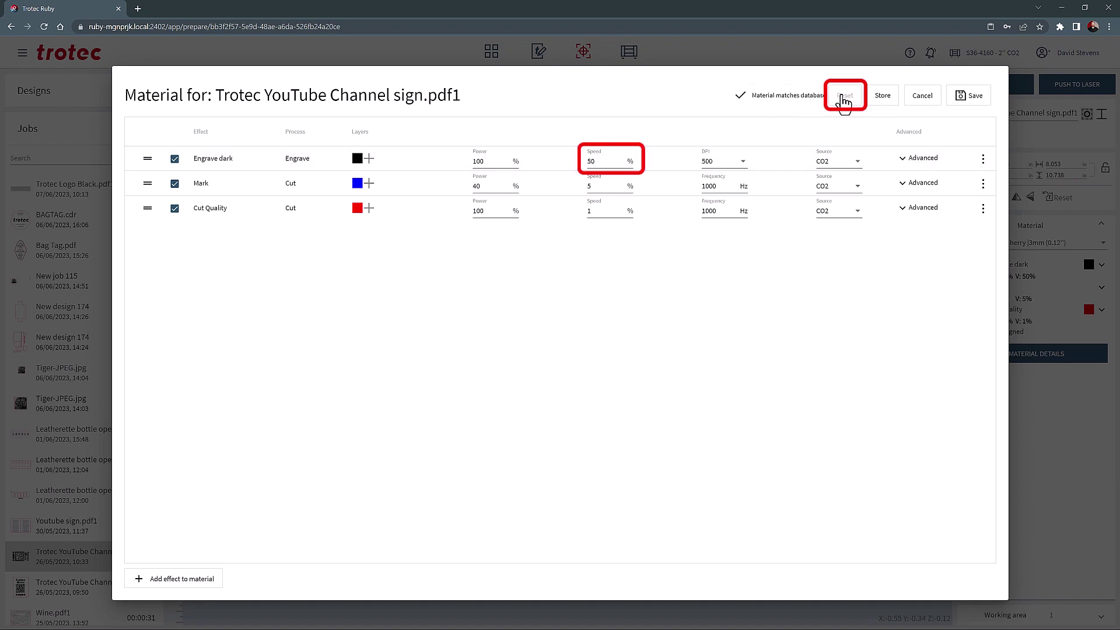
- Re-enter Engrave dark speed 60, store it as a new material, and save the settings
left_click_drag(595, 161, 588, 167)
type("60")
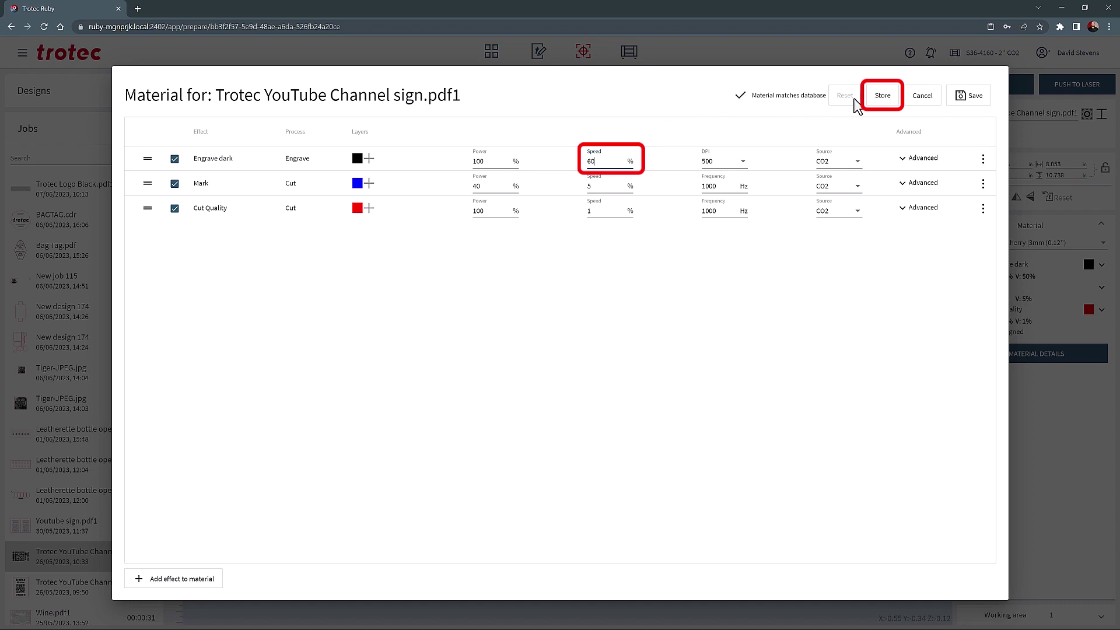
left_click(883, 99)
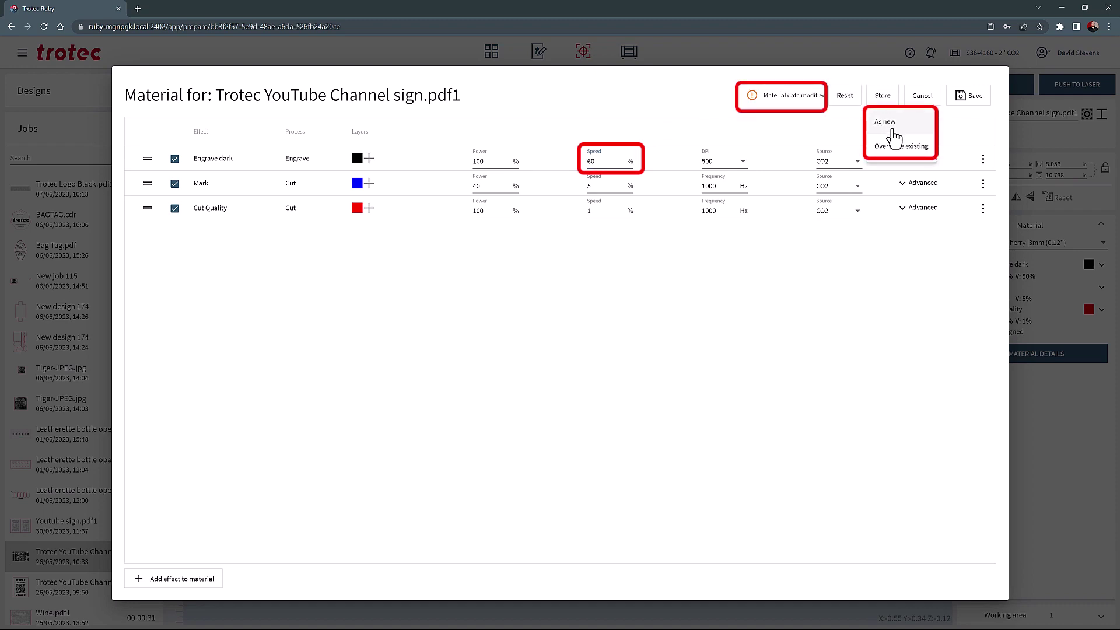
left_click(896, 152)
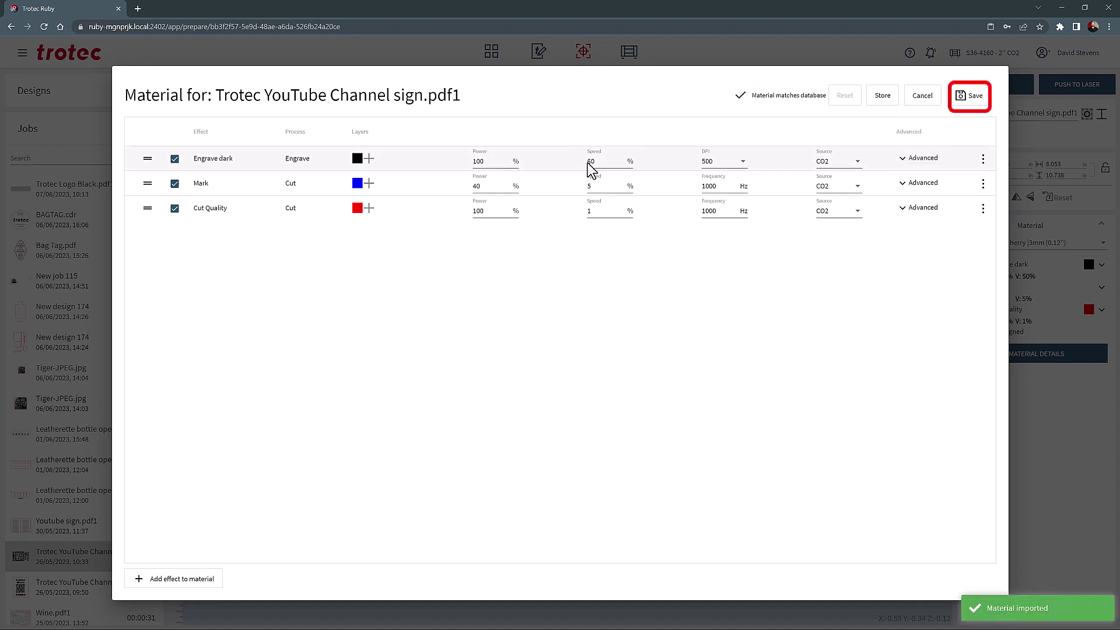
left_click(973, 97)
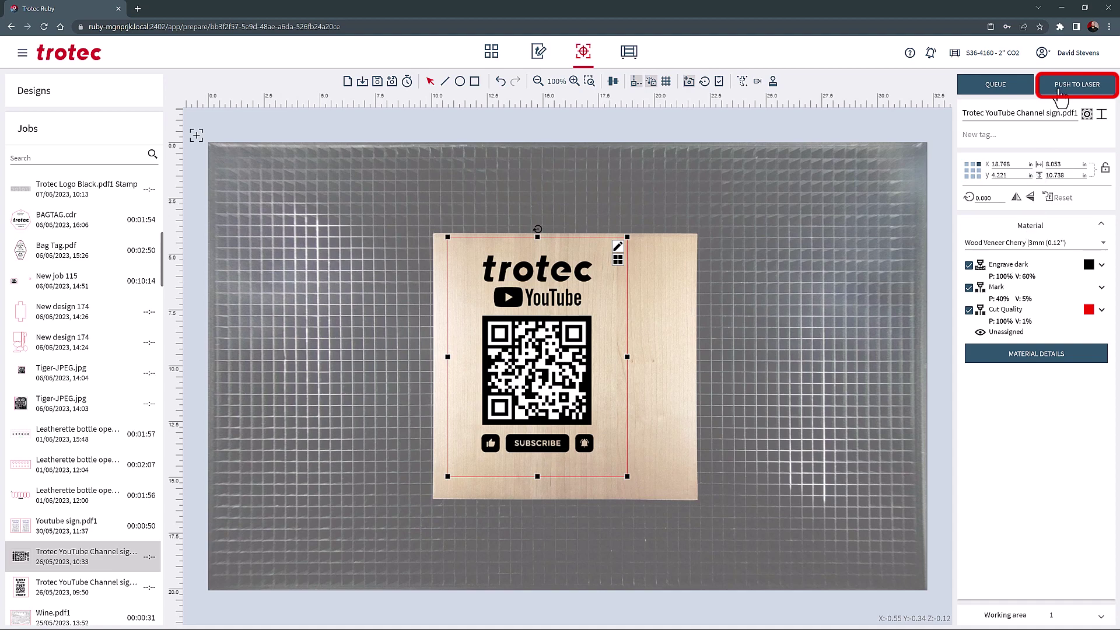
- Push the YouTube sign job to the laser queue
left_click(1061, 93)
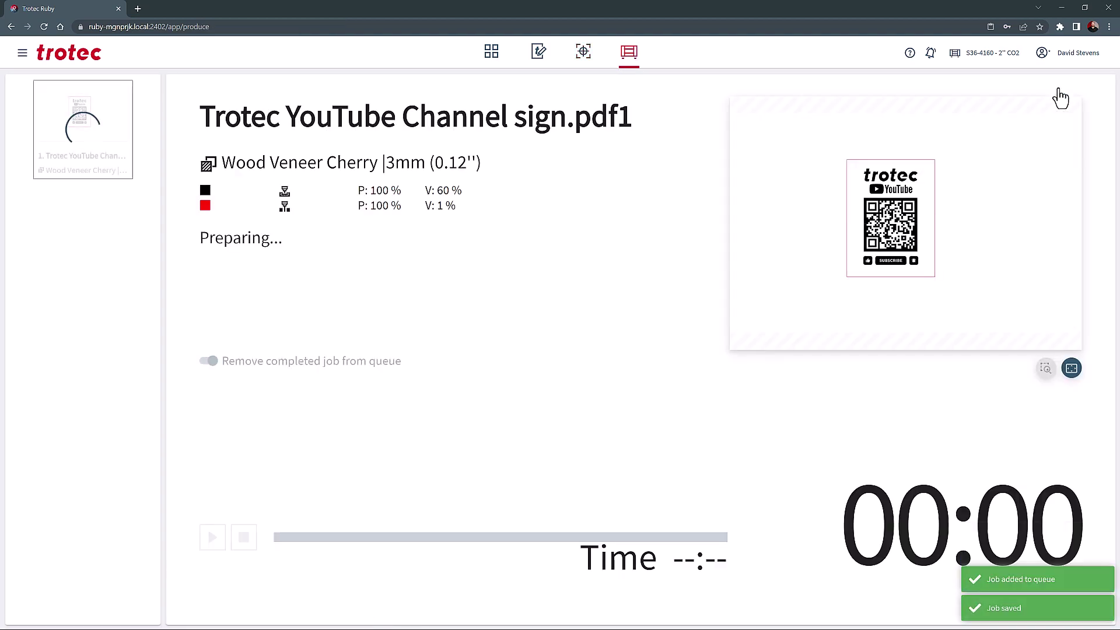